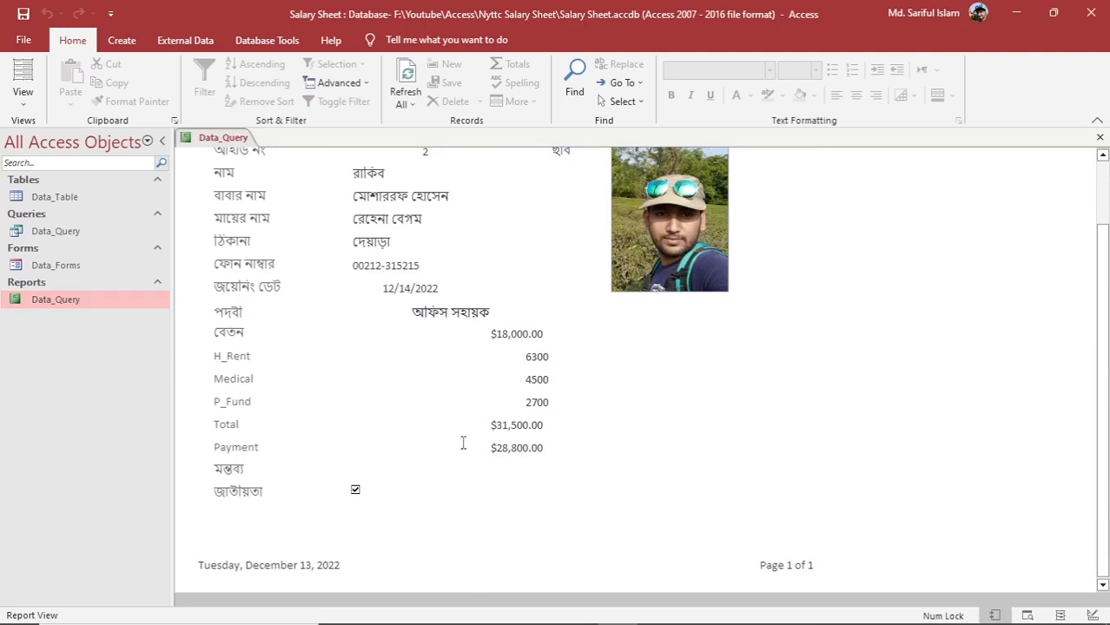
Review and close the Salary Sheet report, and examine the salary formulas under the heading in the Word document.
{"action": "scroll", "coordinate": [550, 454], "scroll_direction": "up", "scroll_amount": 3}
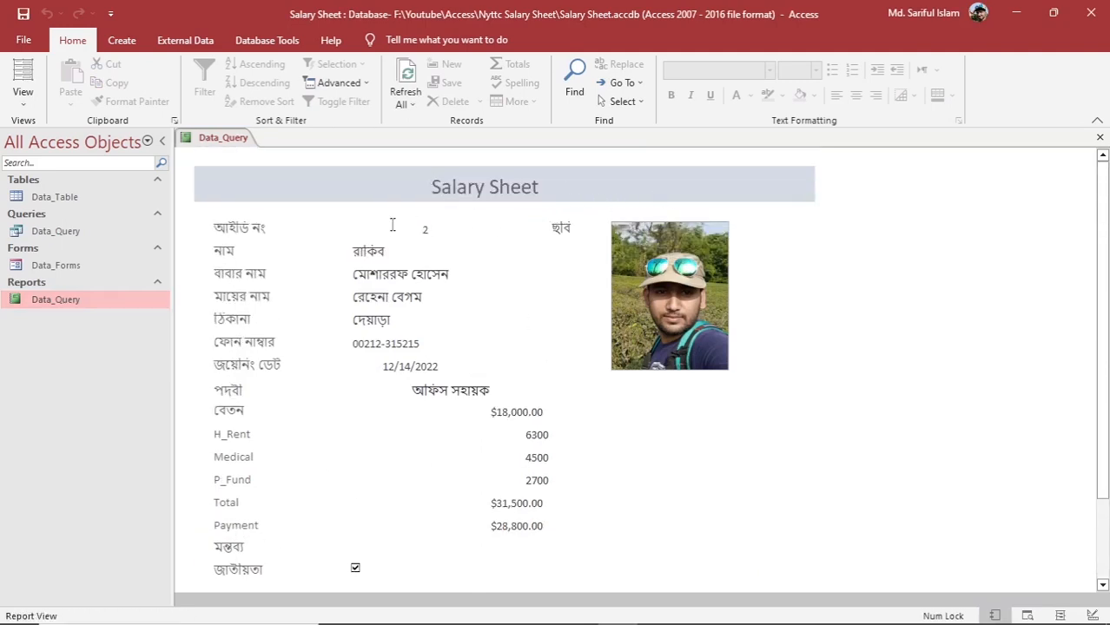
{"action": "left_click", "coordinate": [1100, 138]}
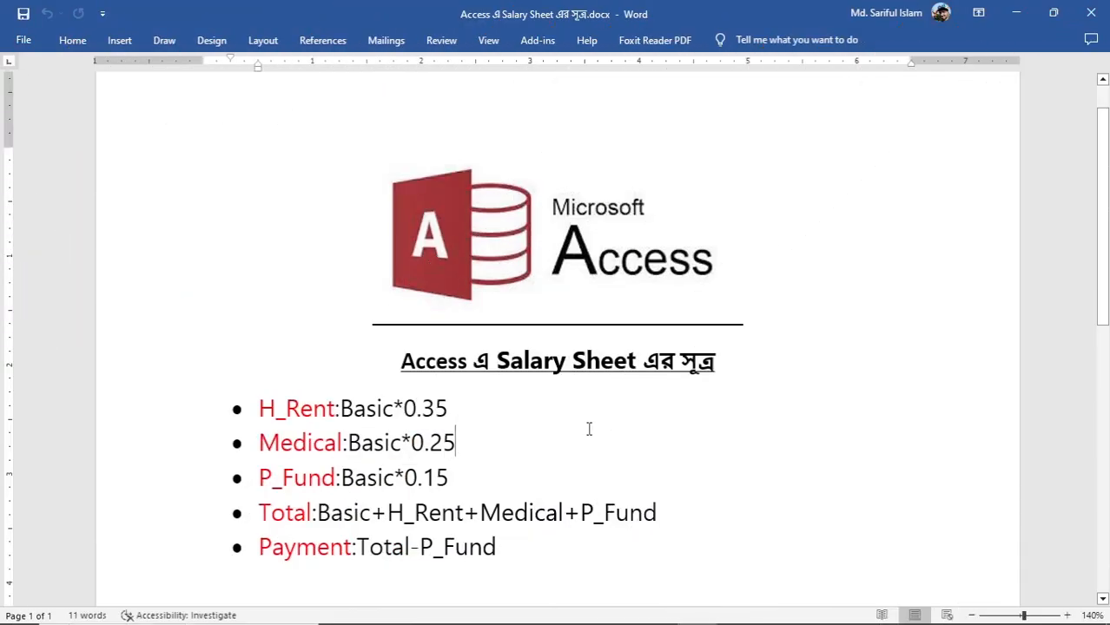
{"action": "left_click", "coordinate": [594, 430]}
{"action": "left_click_drag", "start_coordinate": [497, 362], "coordinate": [606, 372]}
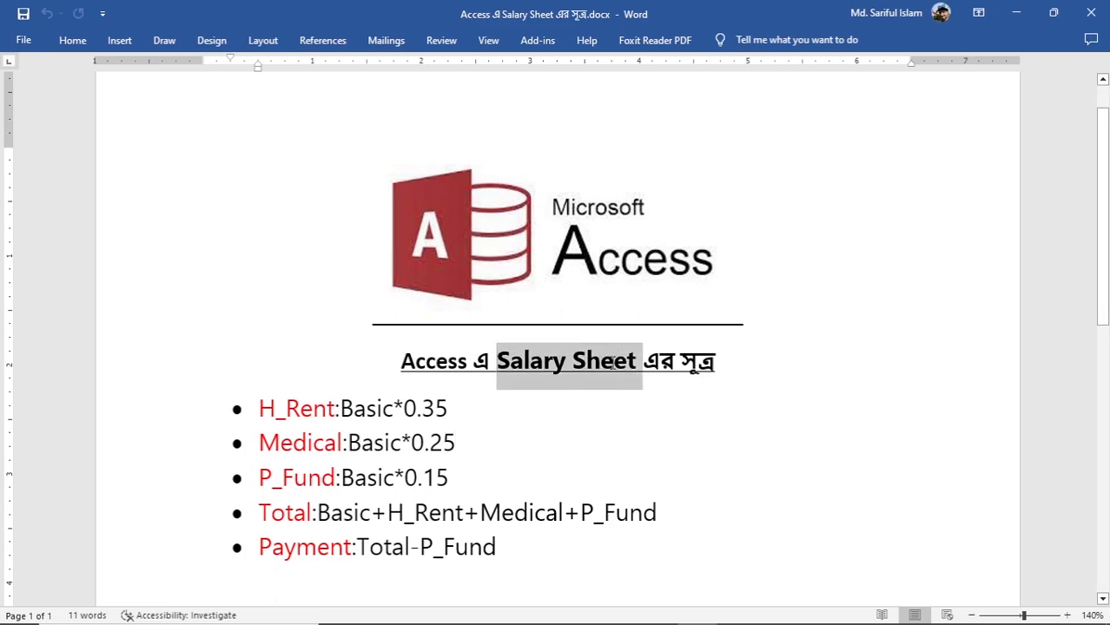
{"action": "left_click", "coordinate": [462, 400]}
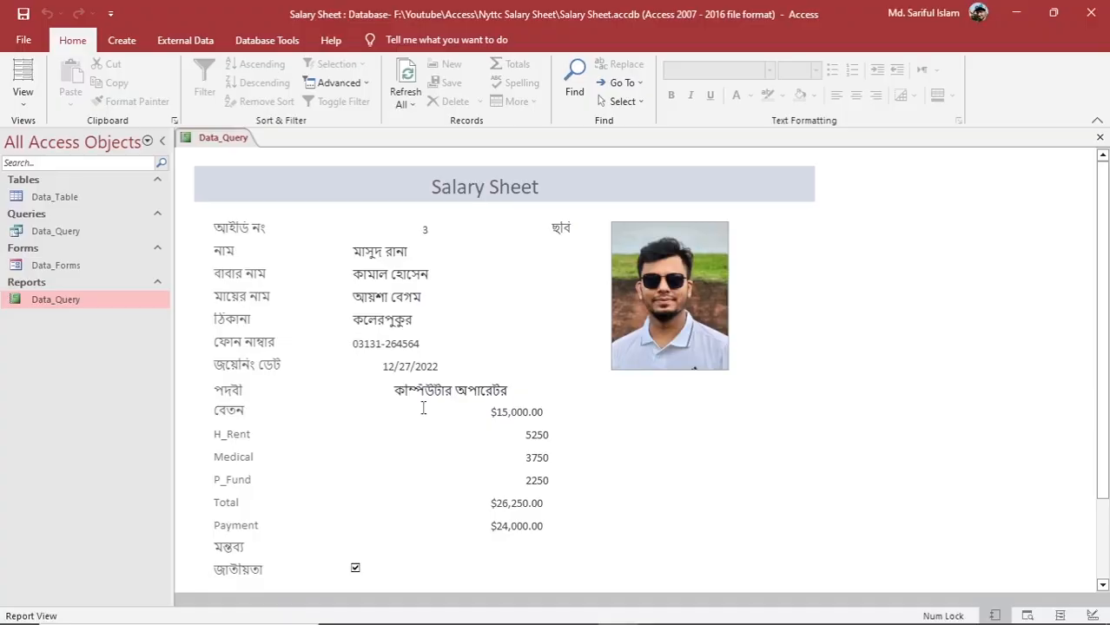
Close the open salary report in Access and go through the database's table, query, form and report objects.
{"action": "left_click", "coordinate": [1100, 140]}
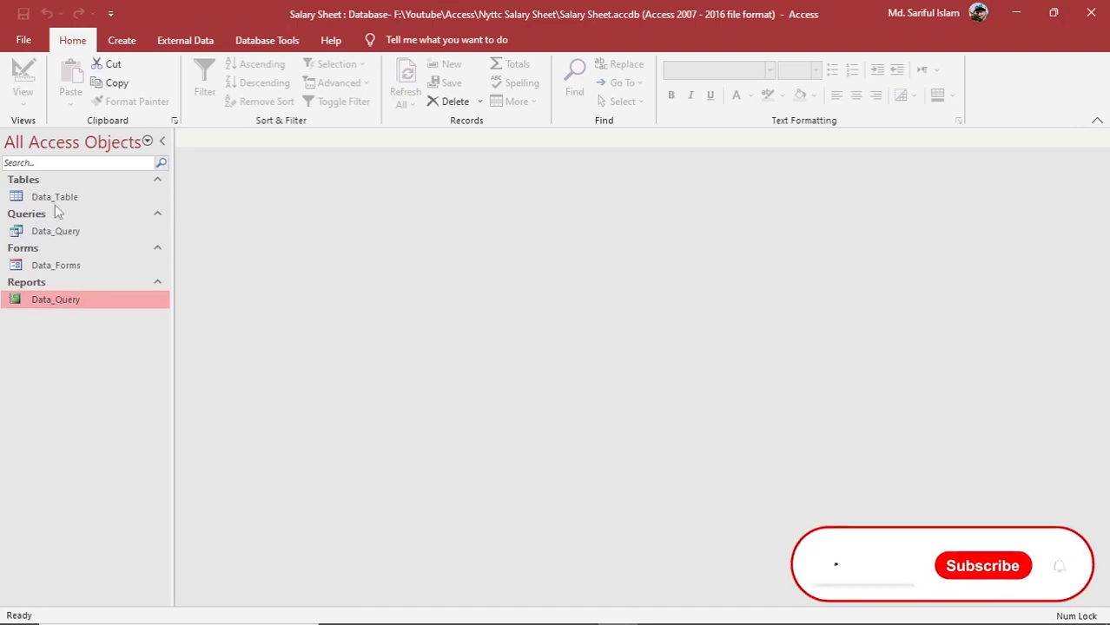
{"action": "left_click", "coordinate": [31, 197]}
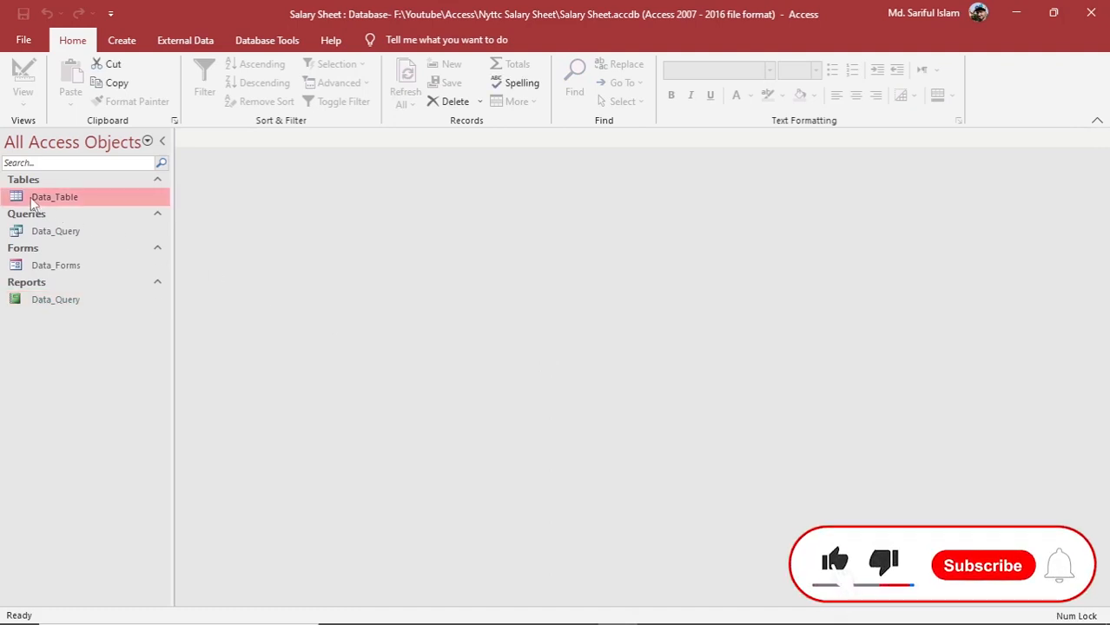
{"action": "left_click", "coordinate": [35, 232]}
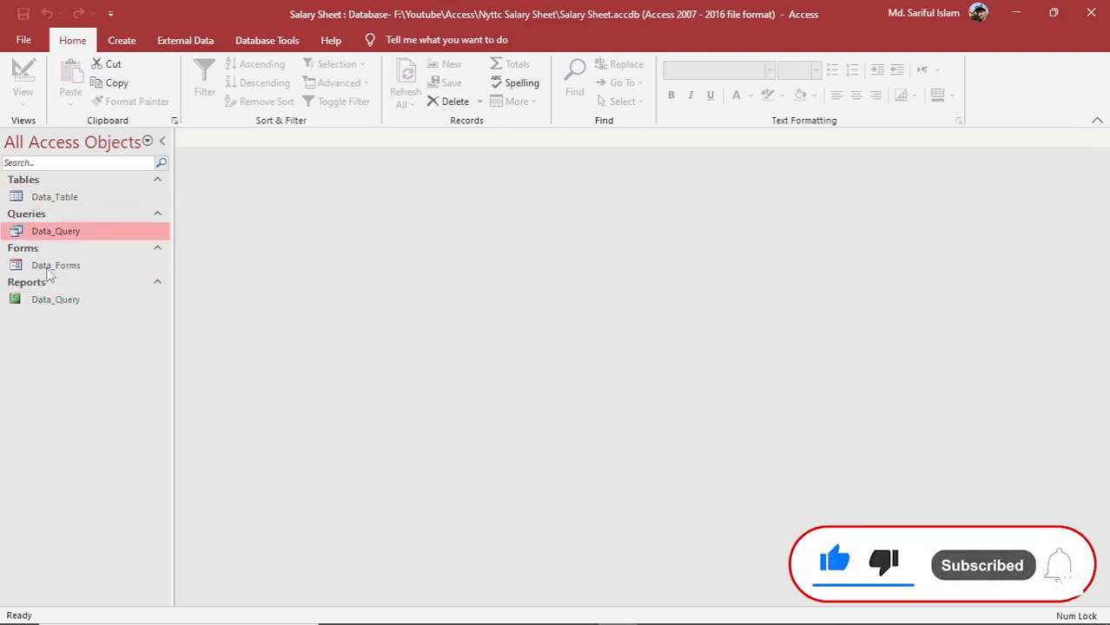
{"action": "left_click", "coordinate": [49, 265]}
{"action": "left_click", "coordinate": [49, 300]}
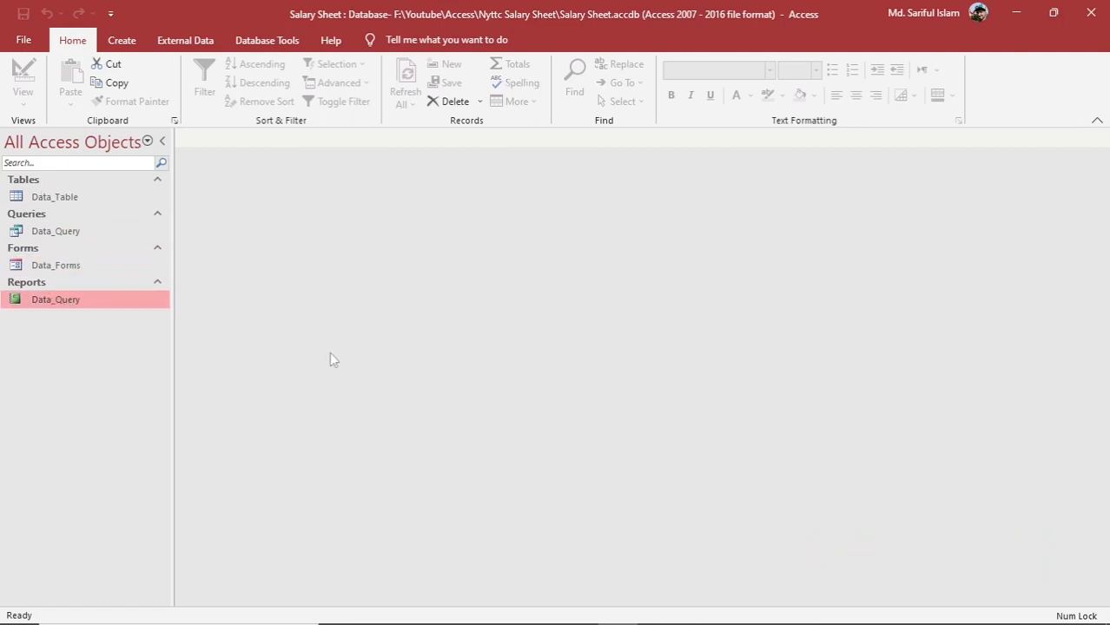
Examine the field names and data types of Data_Table in Design View and close the table.
{"action": "left_click", "coordinate": [82, 195]}
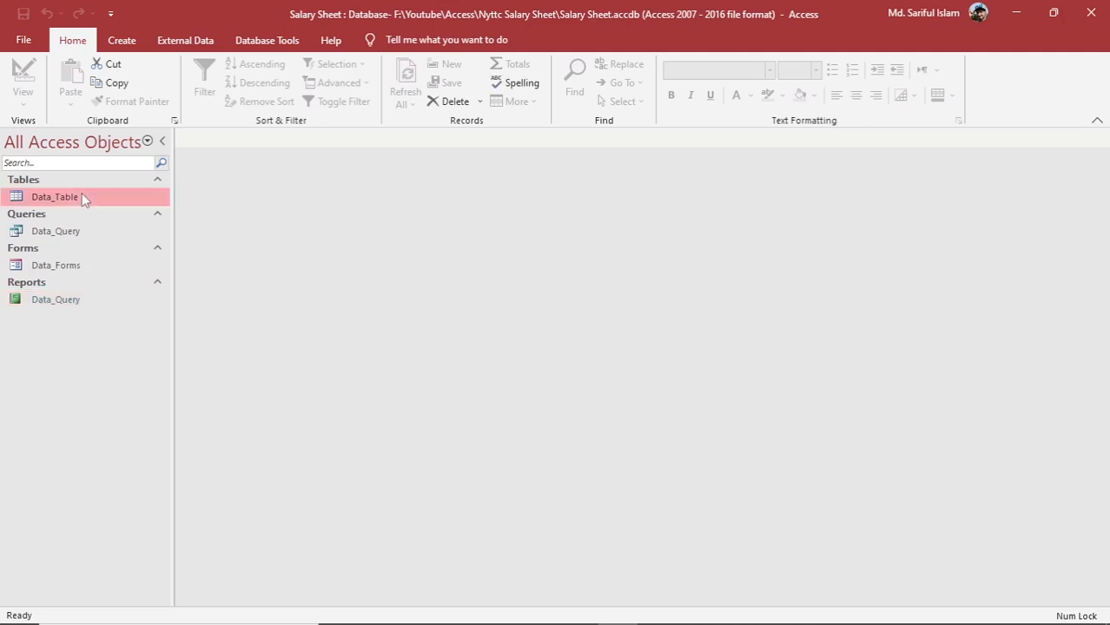
{"action": "right_click", "coordinate": [82, 193]}
{"action": "left_click", "coordinate": [130, 224]}
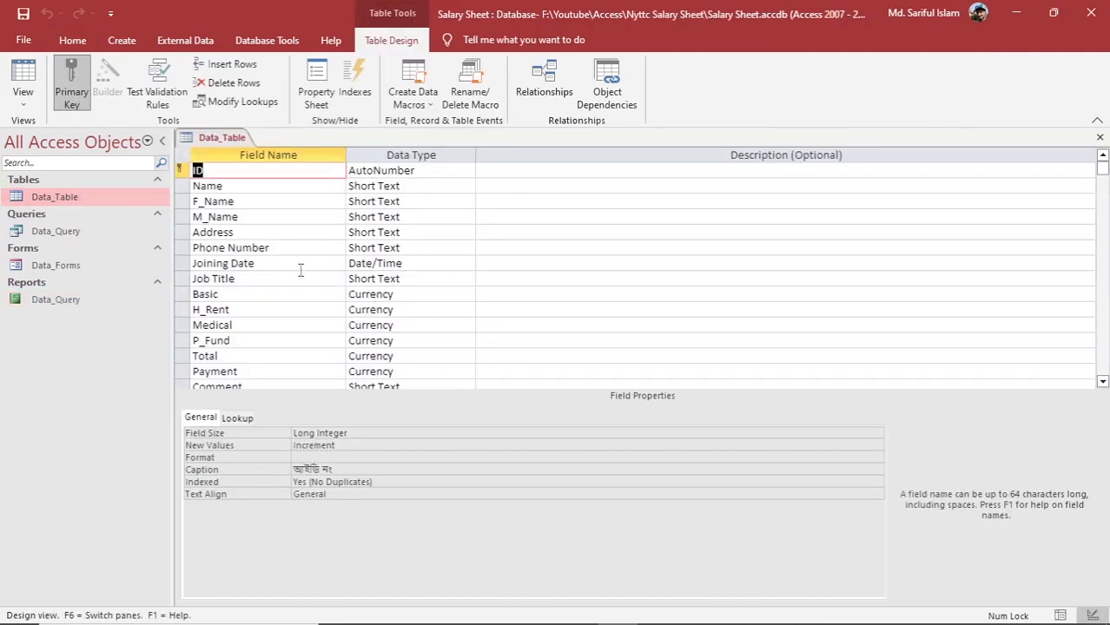
{"action": "scroll", "coordinate": [301, 272], "scroll_direction": "down", "scroll_amount": 4}
{"action": "scroll", "coordinate": [301, 272], "scroll_direction": "up", "scroll_amount": 4}
{"action": "scroll", "coordinate": [291, 268], "scroll_direction": "down", "scroll_amount": 2}
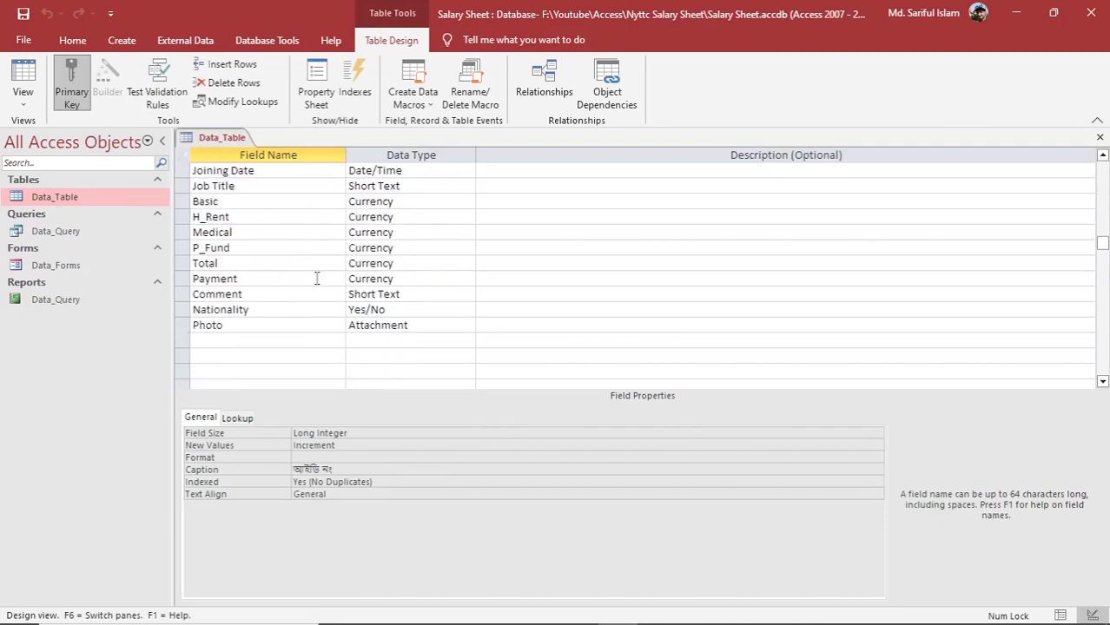
{"action": "left_click", "coordinate": [1099, 138]}
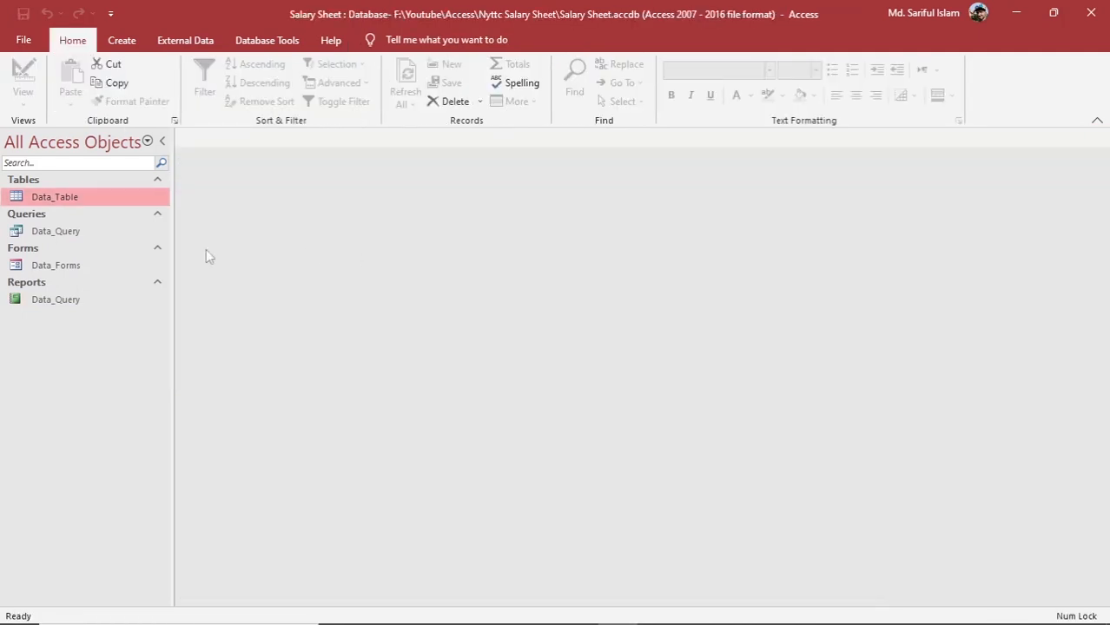
Open the Data_Query query in Design View and examine its columns from Basic through Total.
{"action": "left_click", "coordinate": [86, 231]}
{"action": "right_click", "coordinate": [86, 231]}
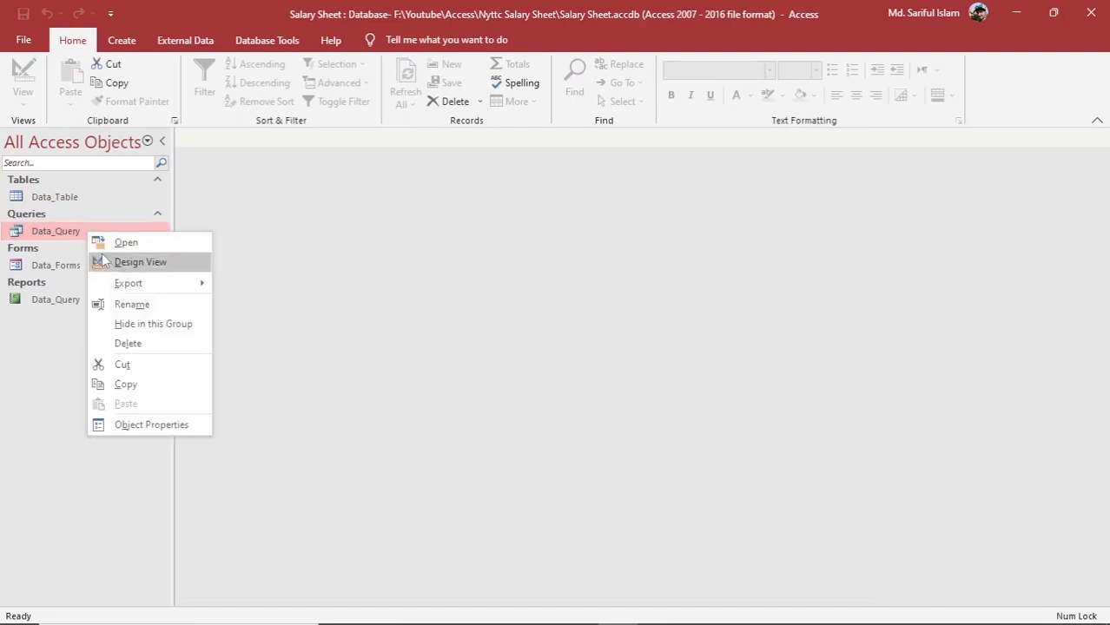
{"action": "left_click", "coordinate": [103, 260]}
{"action": "left_click", "coordinate": [1015, 336]}
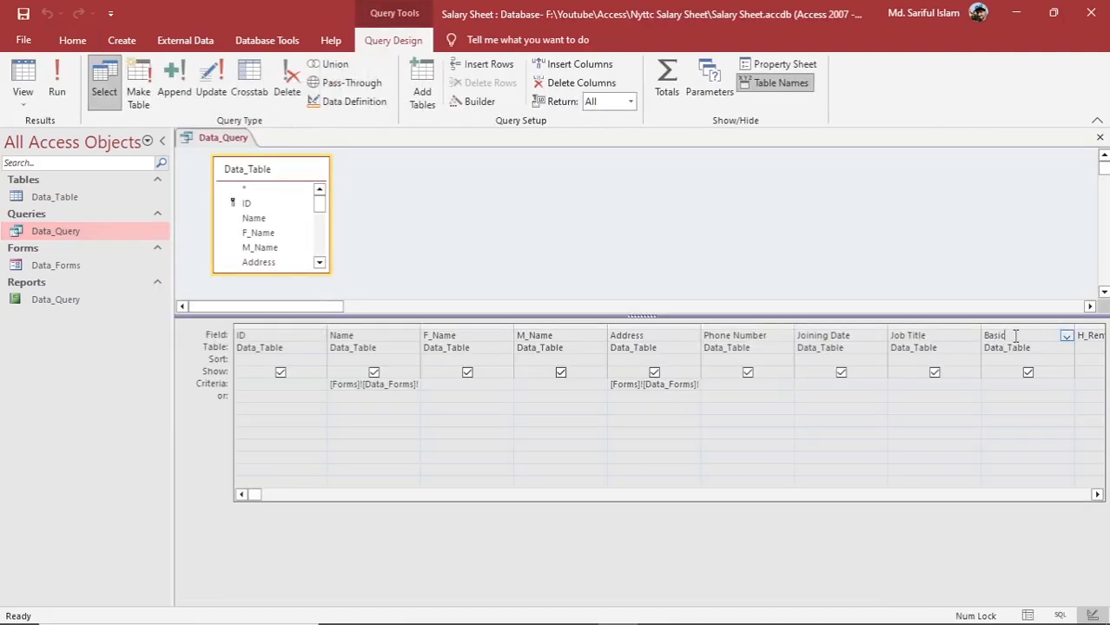
{"action": "key", "text": "Tab"}
{"action": "key", "text": "Tab"}
{"action": "key", "text": "Tab"}
{"action": "key", "text": "Tab"}
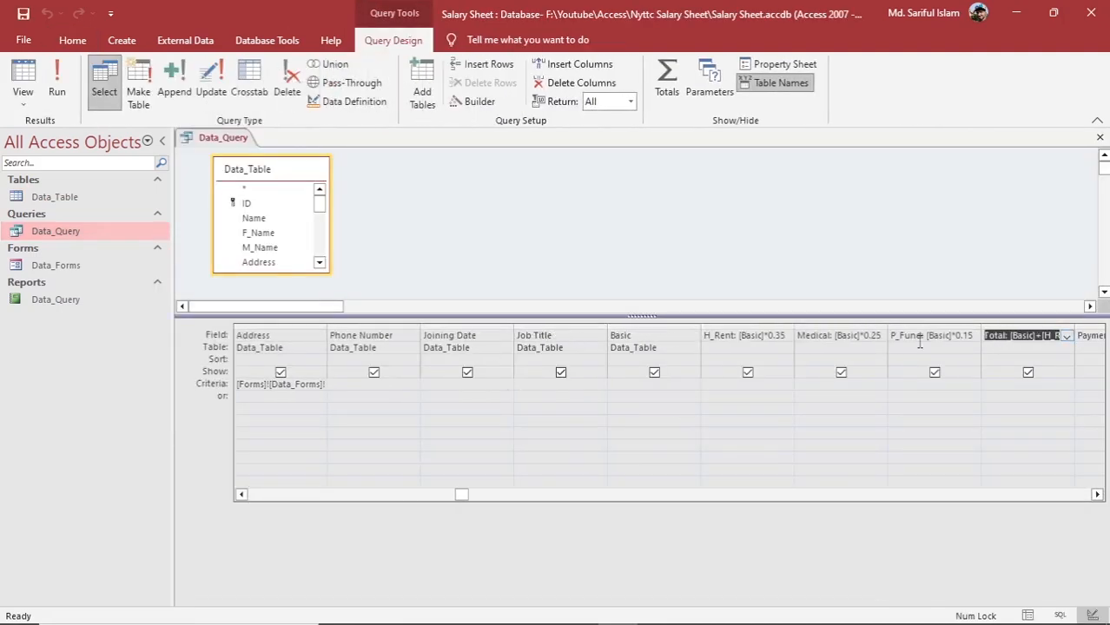
Inspect the Medical field's expression in the Zoom window and close the query without saving changes.
{"action": "left_click", "coordinate": [864, 335]}
{"action": "right_click", "coordinate": [864, 335]}
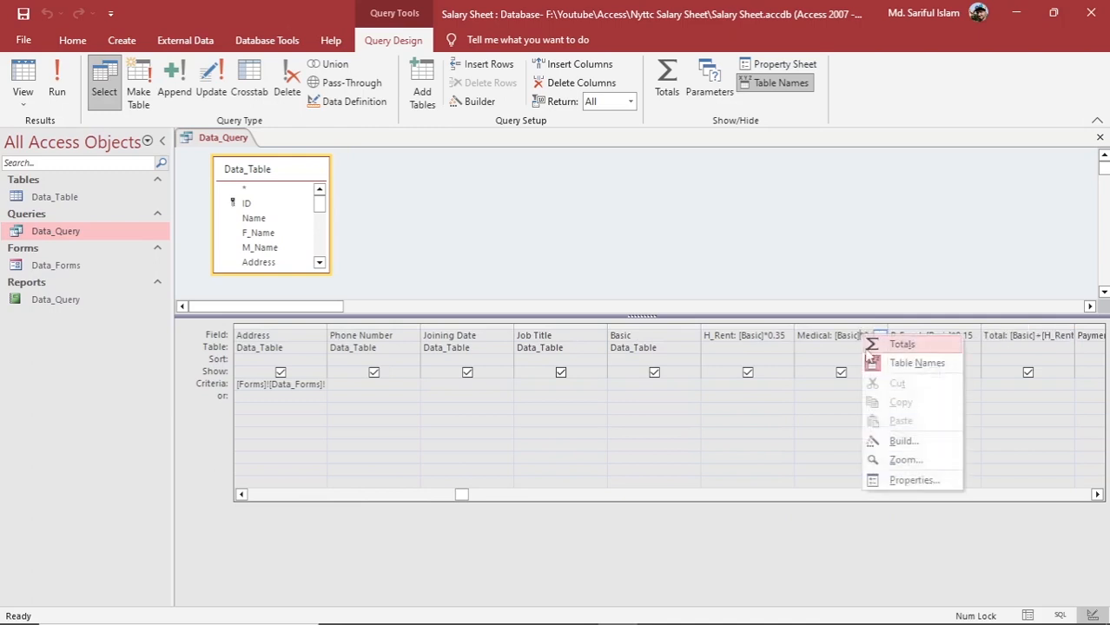
{"action": "left_click", "coordinate": [903, 461]}
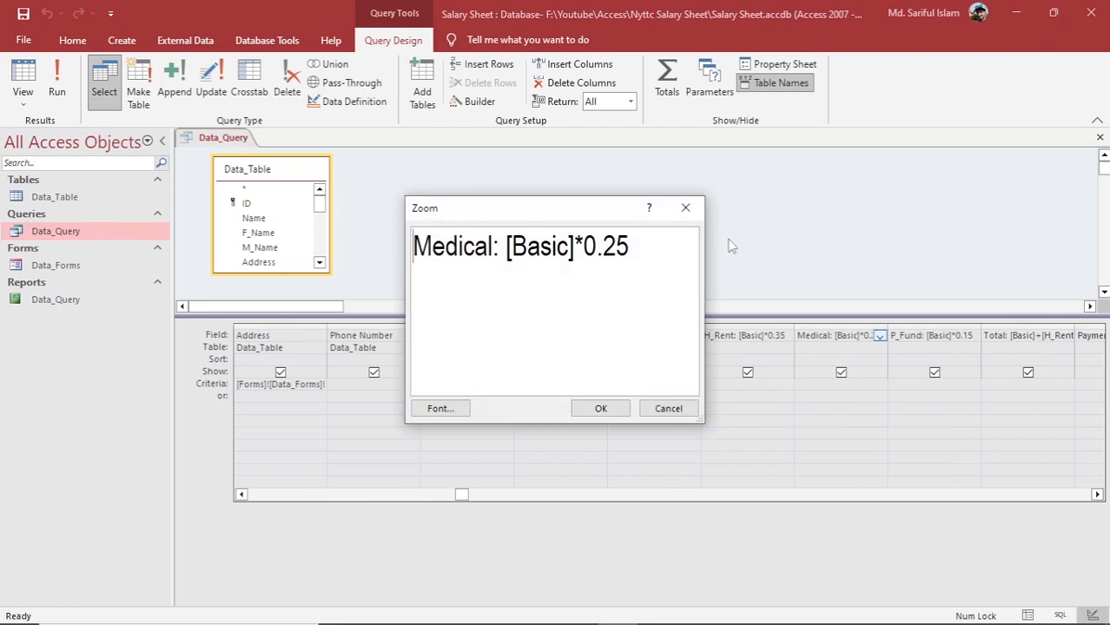
{"action": "left_click", "coordinate": [685, 209]}
{"action": "left_click", "coordinate": [1099, 137]}
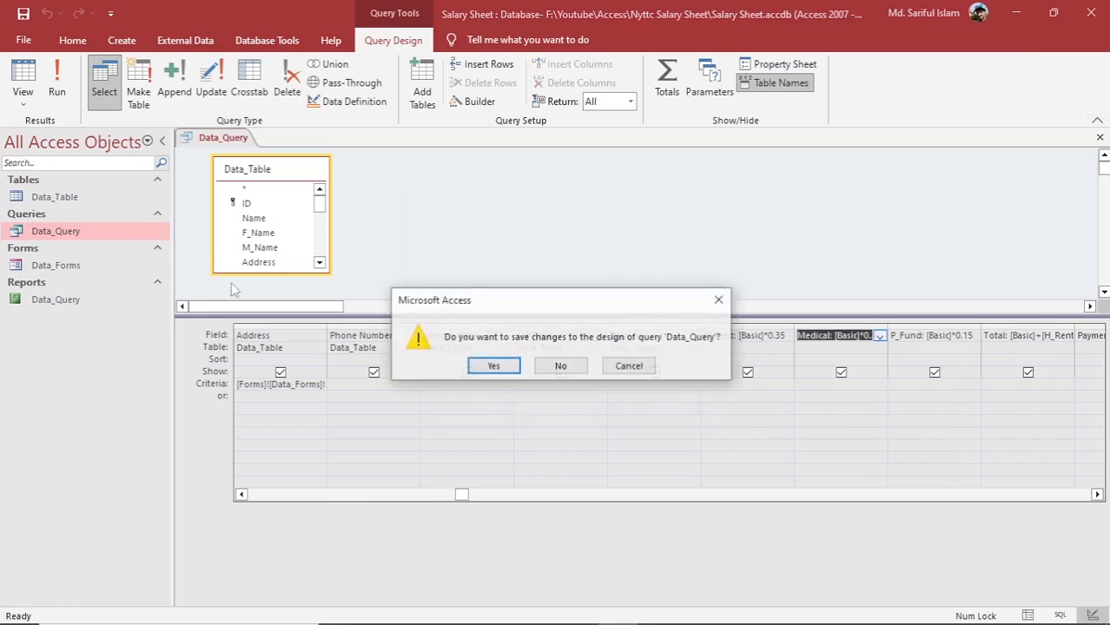
{"action": "left_click", "coordinate": [560, 366]}
Open the Data_Forms form, look over its entry fields and close it.
{"action": "double_click", "coordinate": [69, 264]}
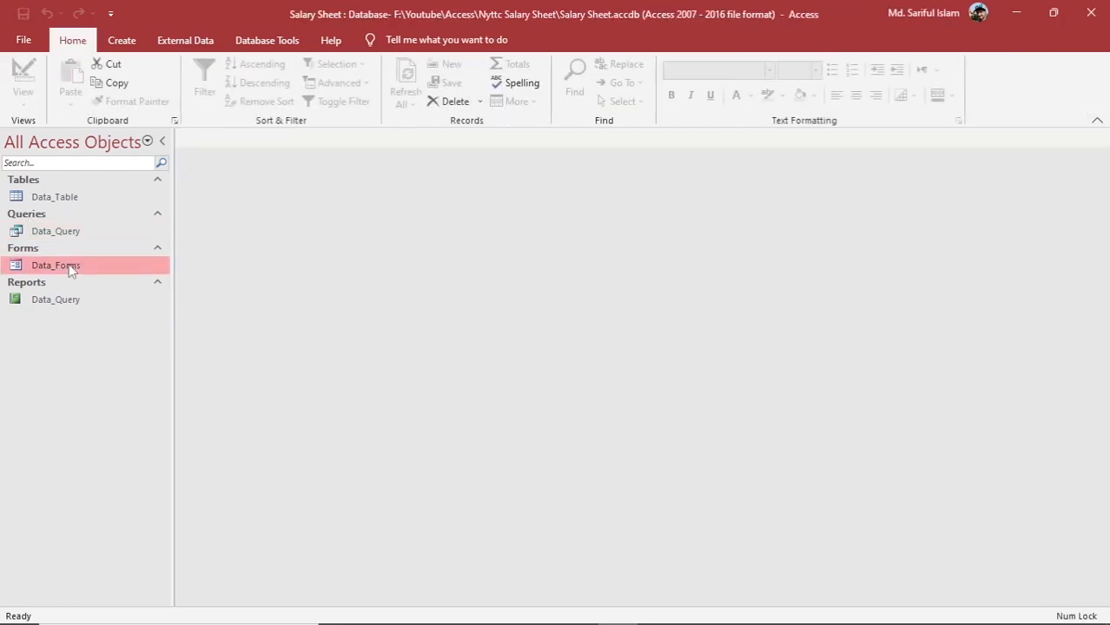
{"action": "scroll", "coordinate": [488, 322], "scroll_direction": "down", "scroll_amount": 1}
{"action": "scroll", "coordinate": [517, 372], "scroll_direction": "up", "scroll_amount": 1}
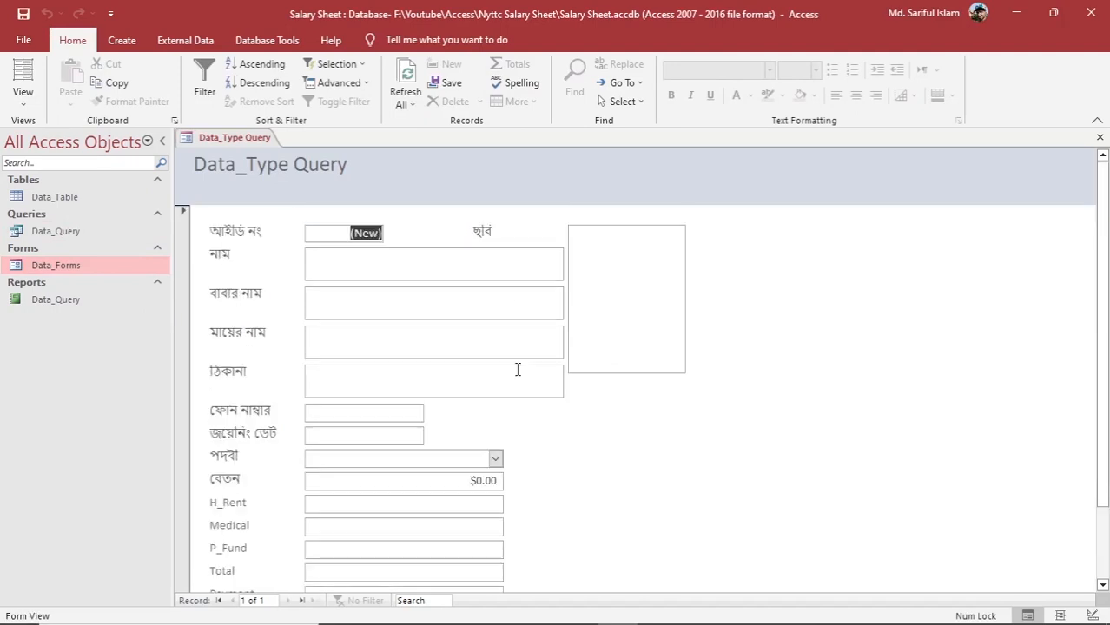
{"action": "left_click", "coordinate": [1099, 137]}
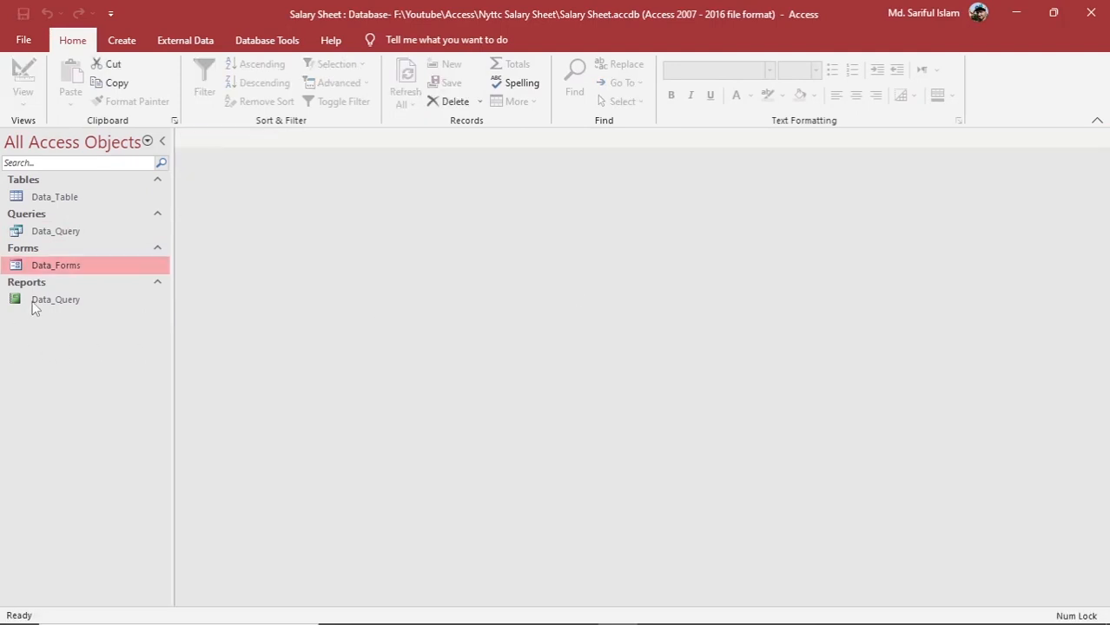
Open the Data_Query report, entering the employee's name and address as the parameter values.
{"action": "left_click", "coordinate": [38, 299]}
{"action": "double_click", "coordinate": [38, 298]}
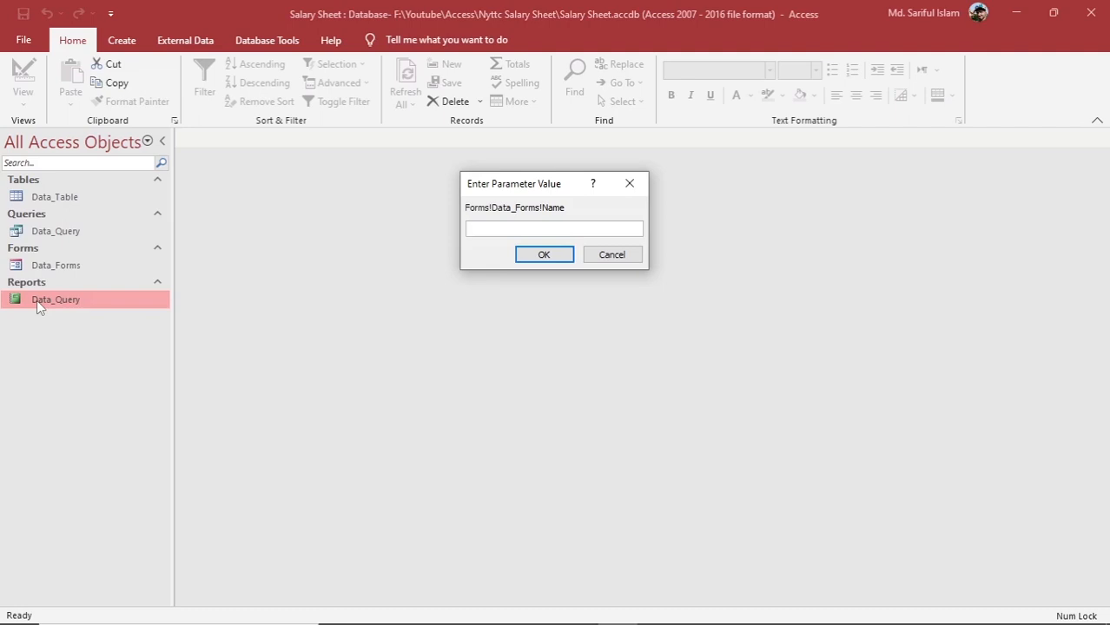
{"action": "type", "text": "রাকি"}
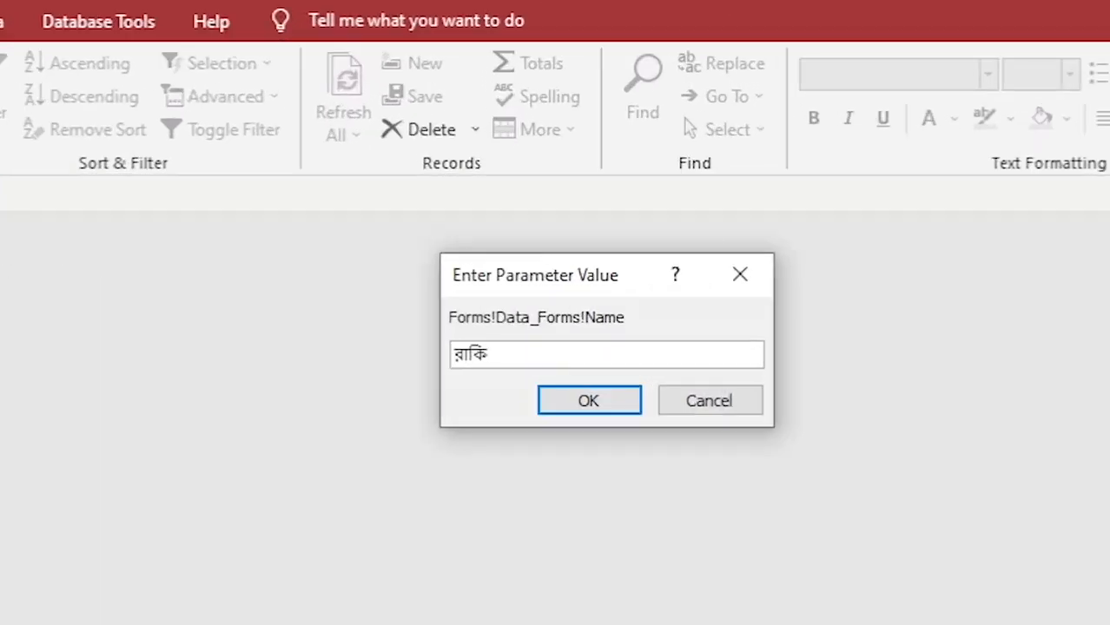
{"action": "type", "text": "ব"}
{"action": "key", "text": "Return"}
{"action": "type", "text": "দে"}
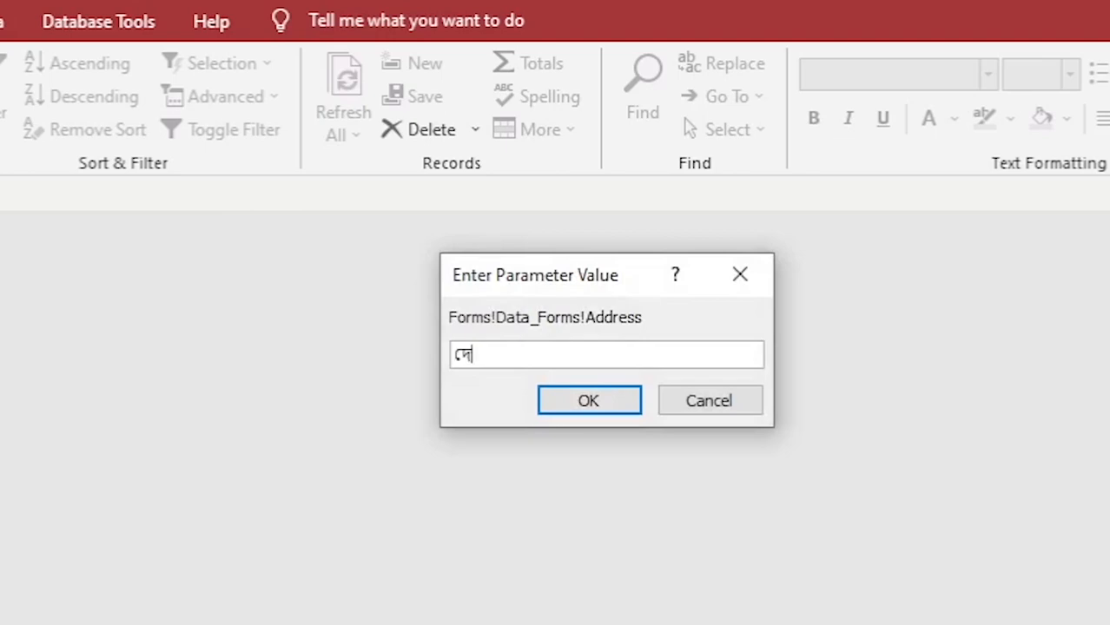
{"action": "type", "text": "য়াড়া"}
{"action": "key", "text": "Return"}
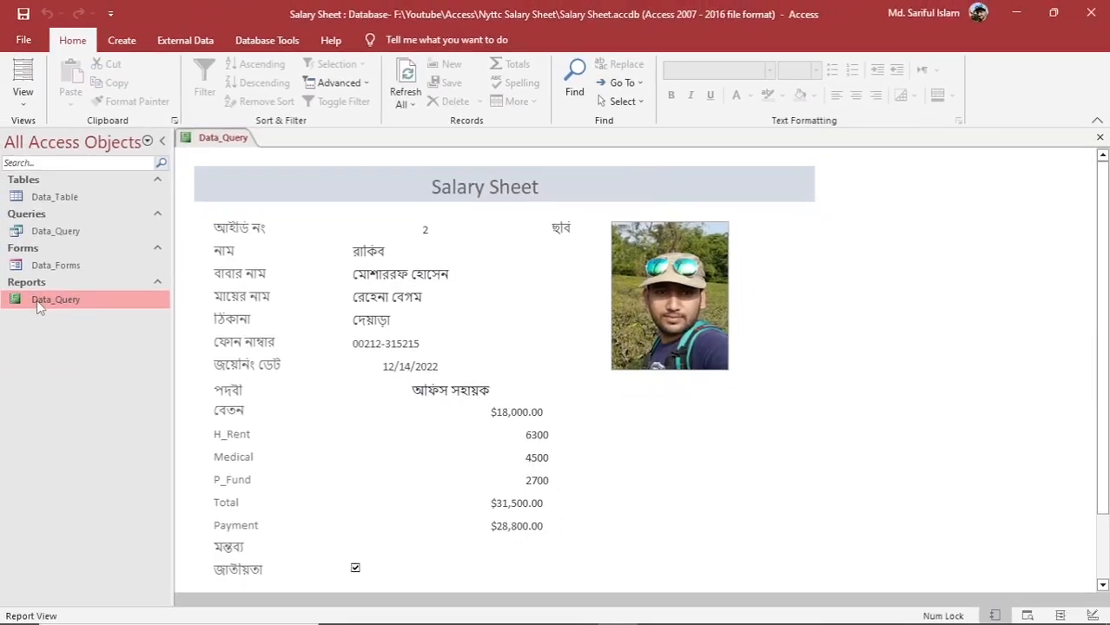
Read through the employee's salary report down to its footer and close it.
{"action": "scroll", "coordinate": [569, 482], "scroll_direction": "down", "scroll_amount": 3}
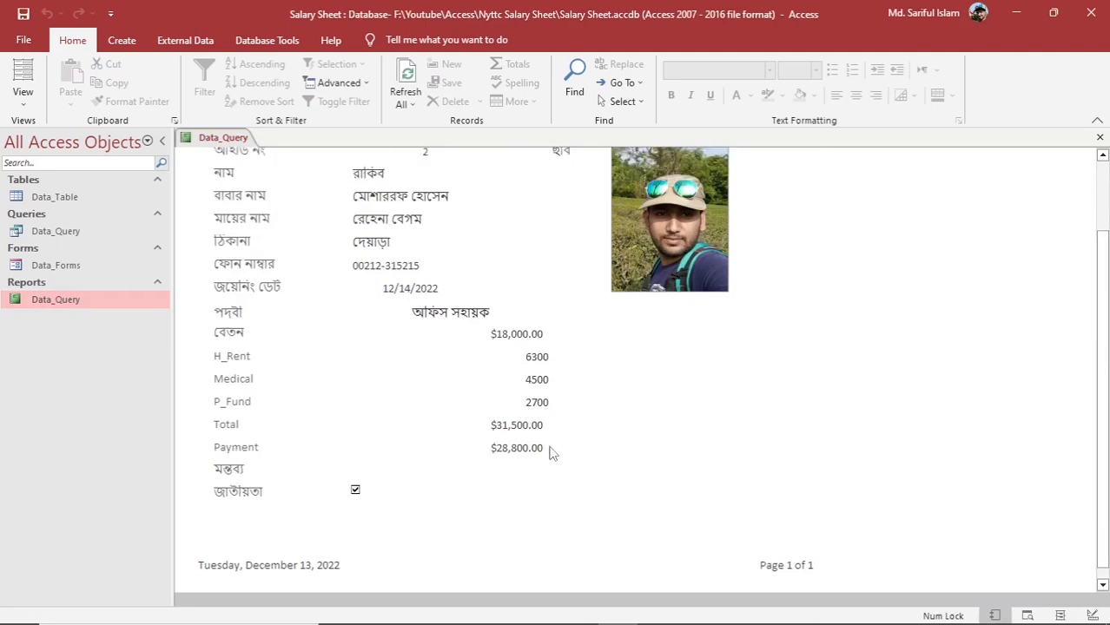
{"action": "scroll", "coordinate": [549, 451], "scroll_direction": "up", "scroll_amount": 3}
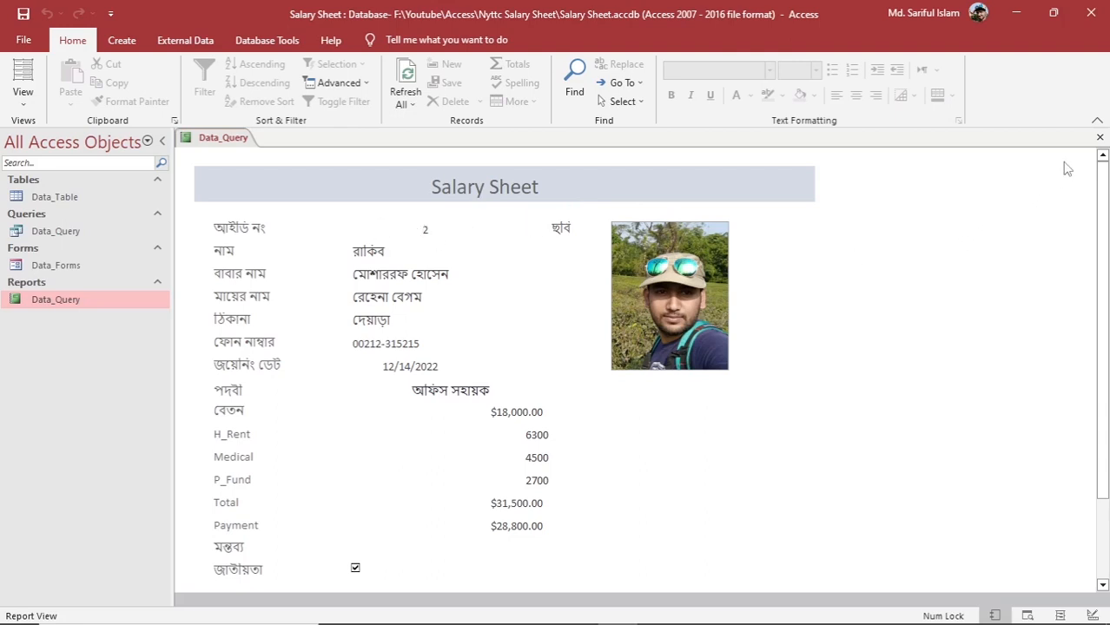
{"action": "left_click", "coordinate": [1099, 137]}
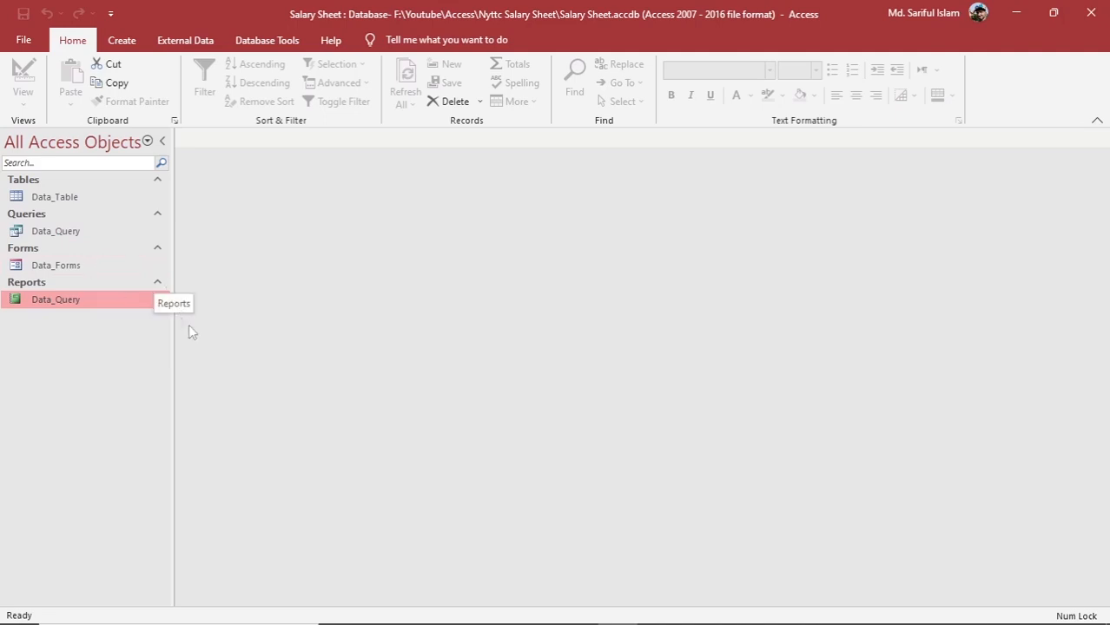
Start a new blank database and choose the Nyttc Salary Sheet folder inside the Access folder as its save location.
{"action": "left_click", "coordinate": [24, 41]}
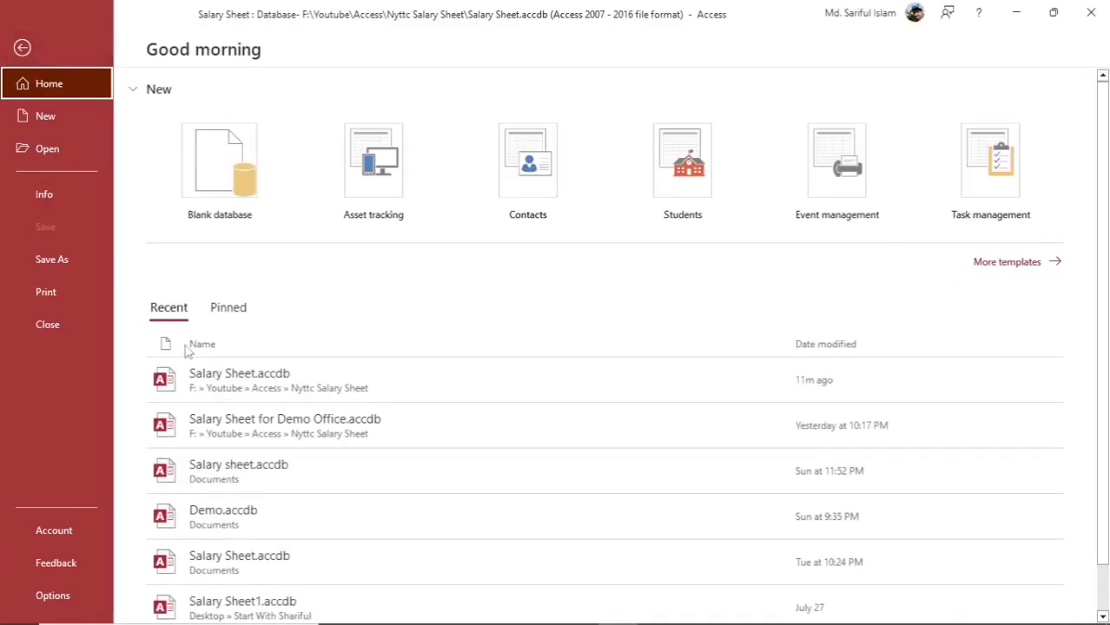
{"action": "left_click", "coordinate": [219, 211]}
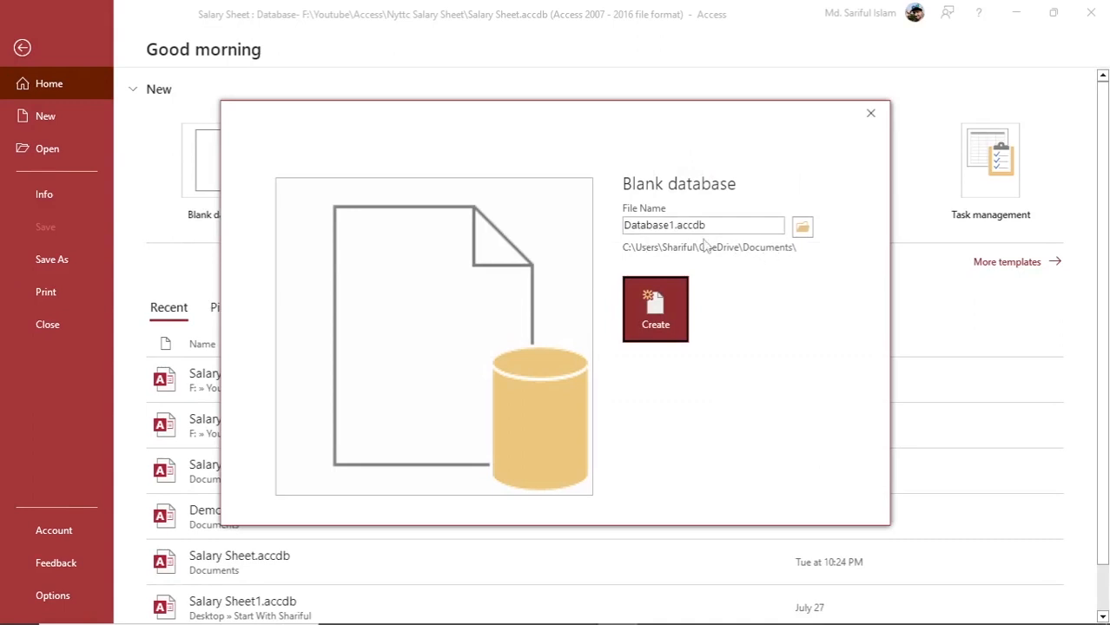
{"action": "left_click", "coordinate": [802, 227]}
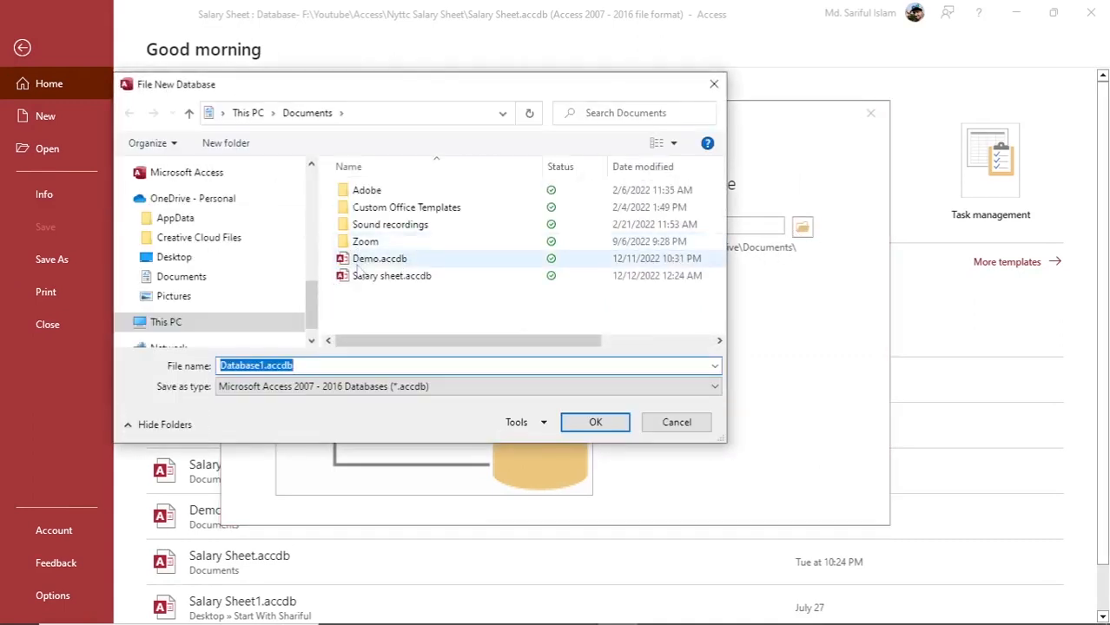
{"action": "left_click_drag", "start_coordinate": [313, 297], "coordinate": [312, 257]}
{"action": "left_click", "coordinate": [171, 244]}
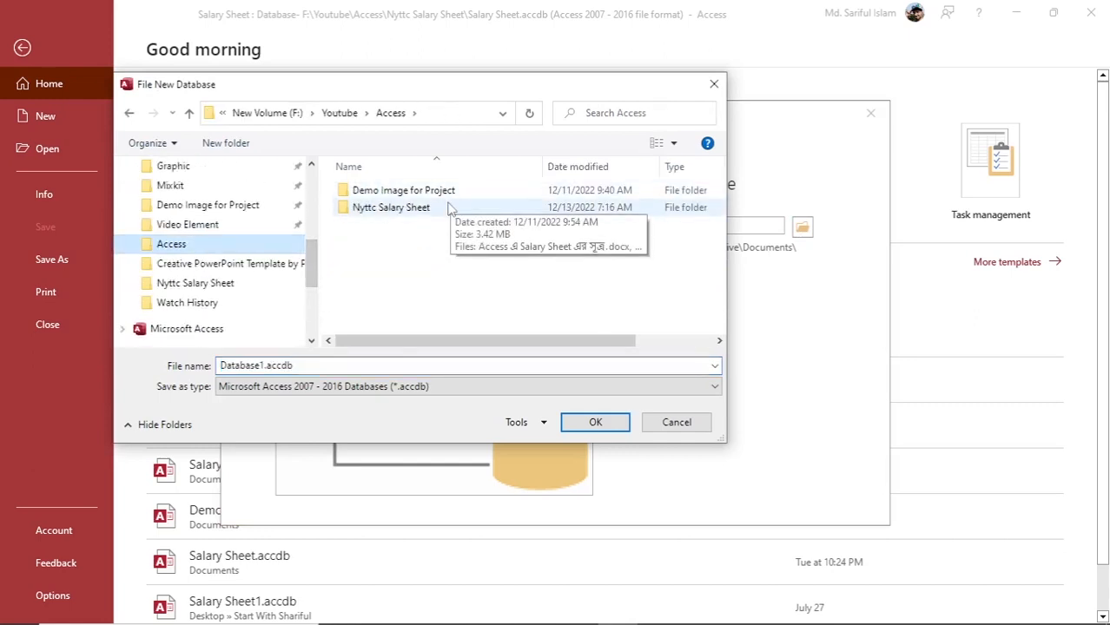
{"action": "double_click", "coordinate": [453, 208]}
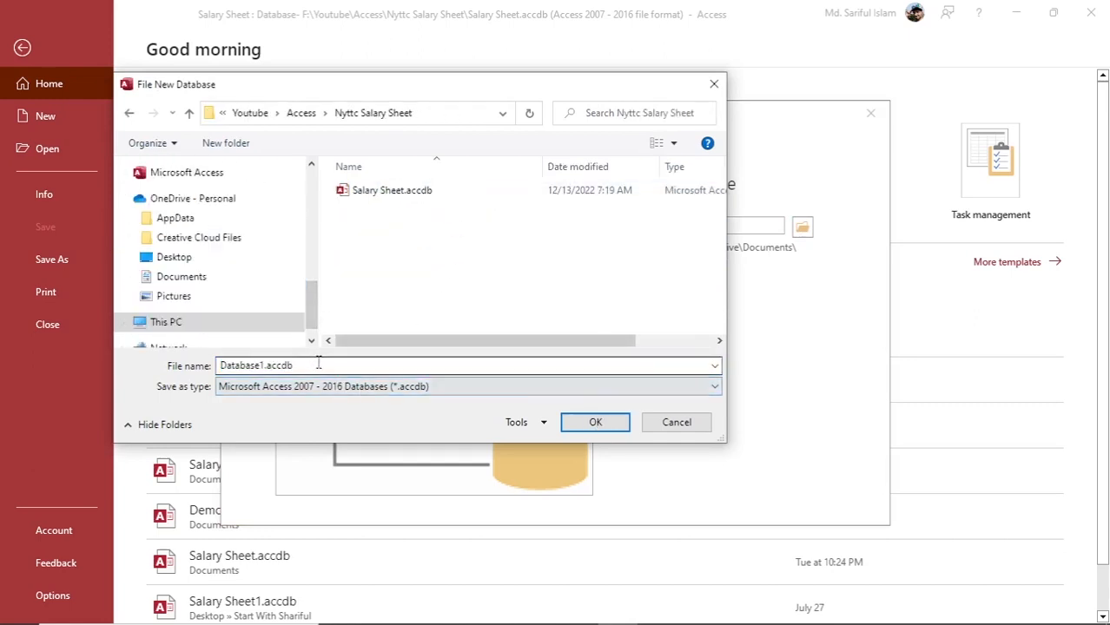
Name the new blank database Salary Sheet for Demo and create it.
{"action": "double_click", "coordinate": [318, 363]}
{"action": "left_click_drag", "start_coordinate": [429, 94], "coordinate": [556, 63]}
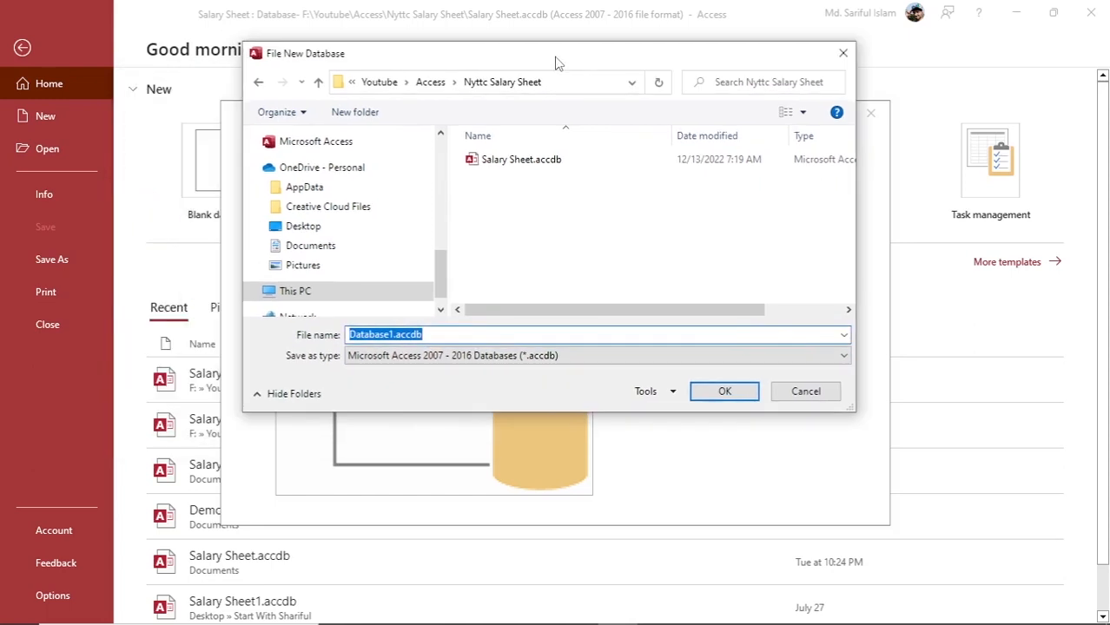
{"action": "key", "text": "BackSpace"}
{"action": "type", "text": "Salary Sheet"}
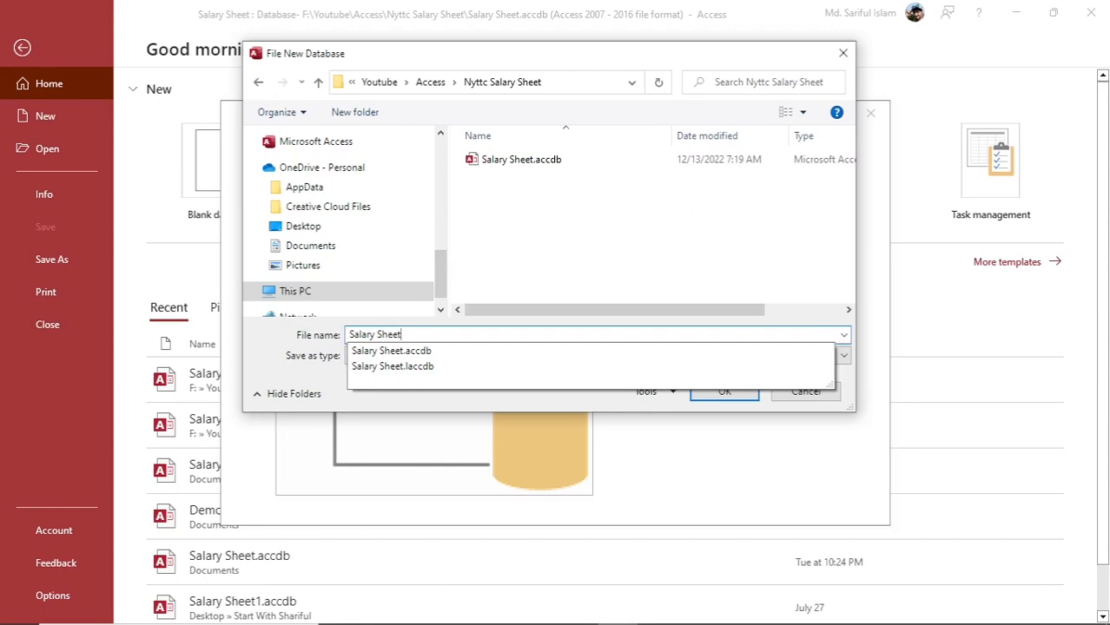
{"action": "type", "text": "for Demo"}
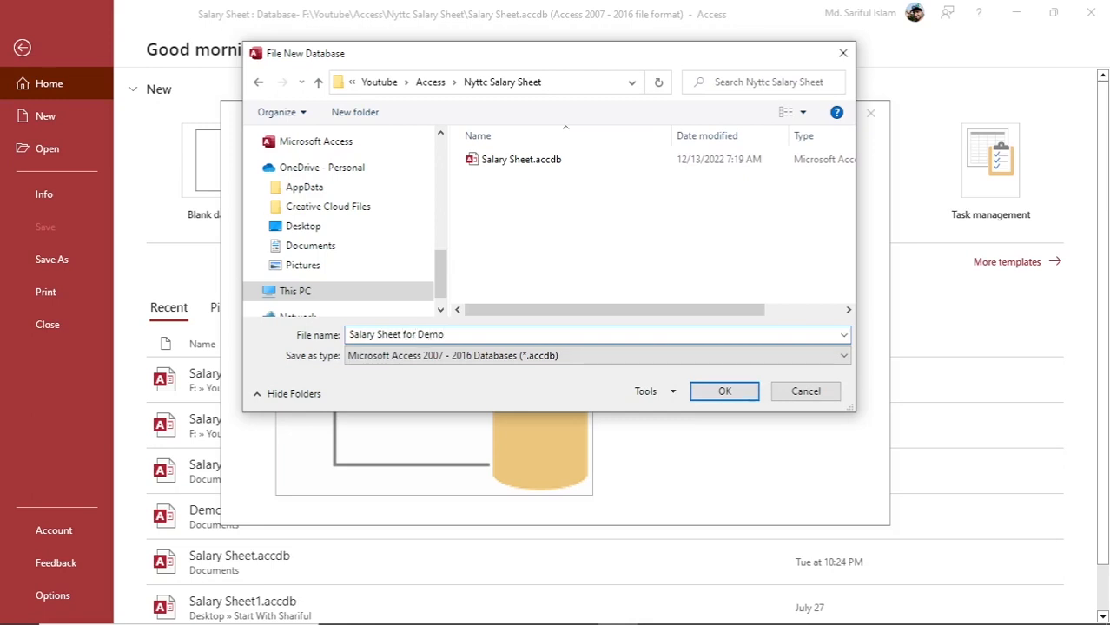
{"action": "key", "text": "Return"}
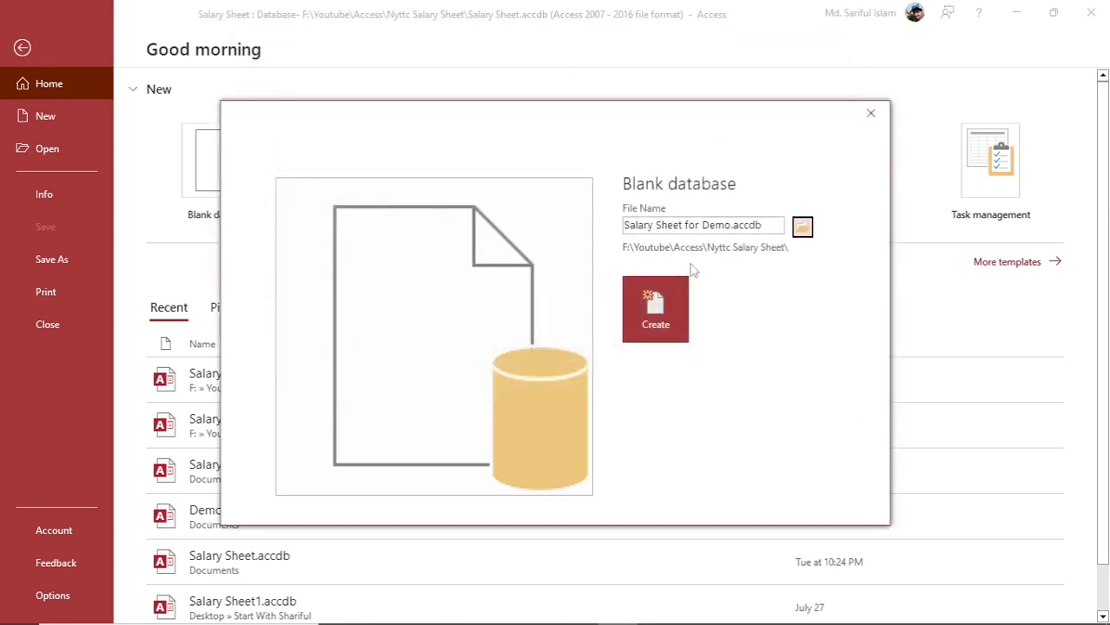
{"action": "left_click", "coordinate": [663, 320]}
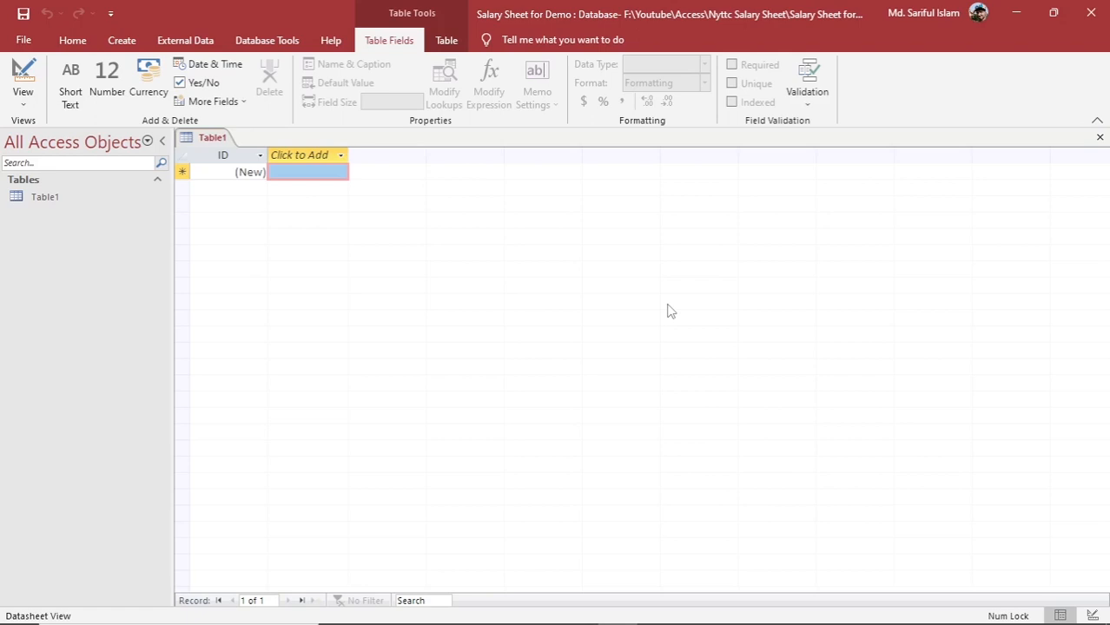
Open Table1 in Design View, saving the table under the name Data_Table.
{"action": "left_click", "coordinate": [74, 201]}
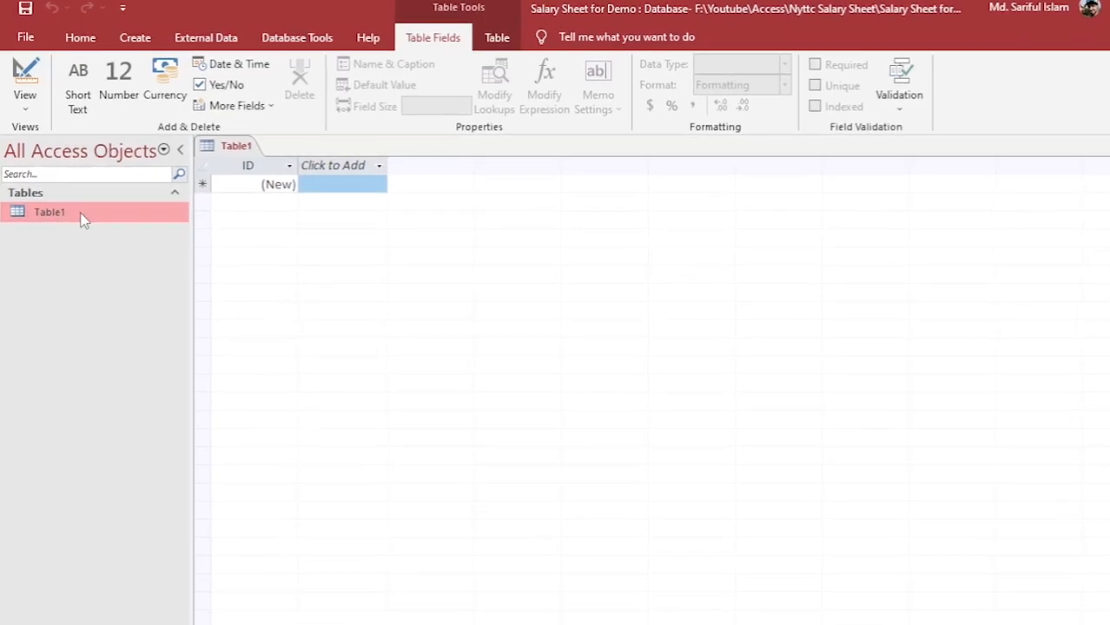
{"action": "right_click", "coordinate": [86, 224]}
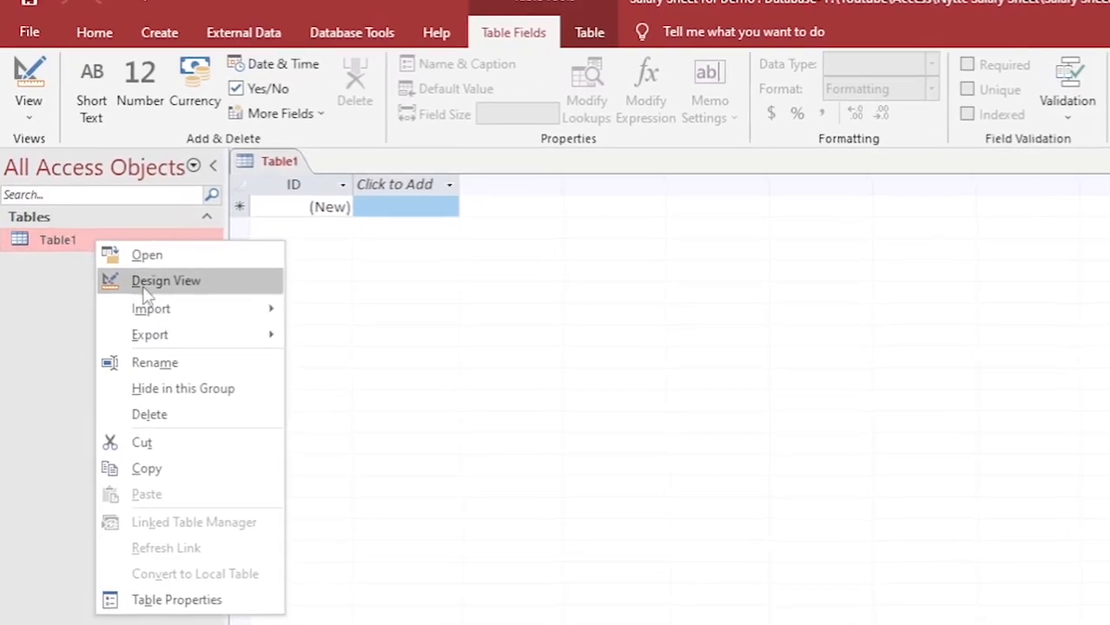
{"action": "left_click", "coordinate": [165, 290]}
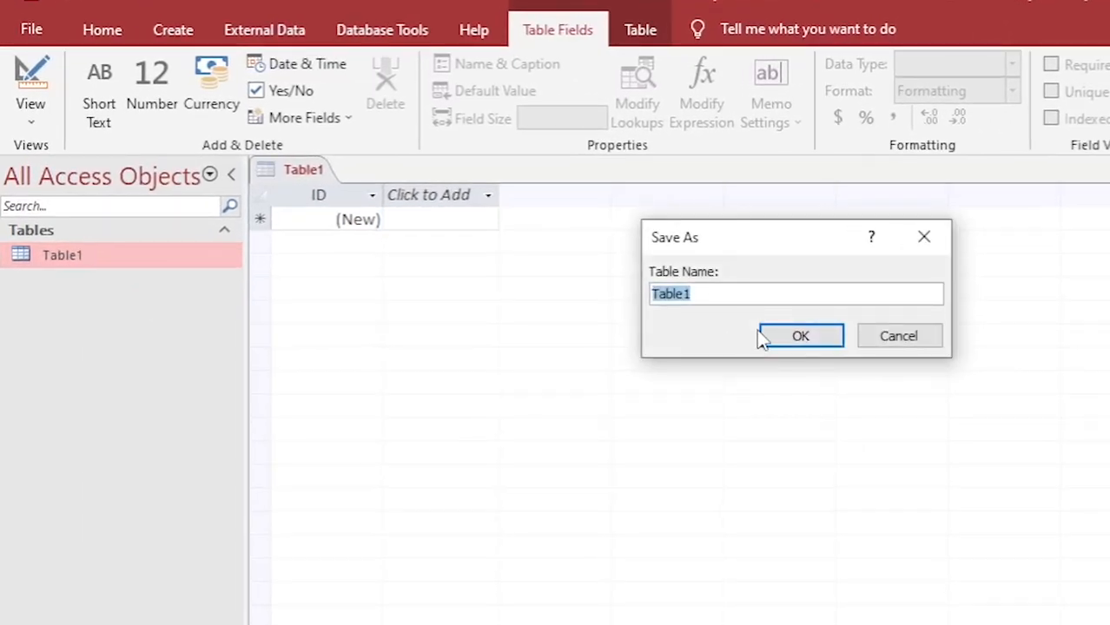
{"action": "type", "text": "Data_Table"}
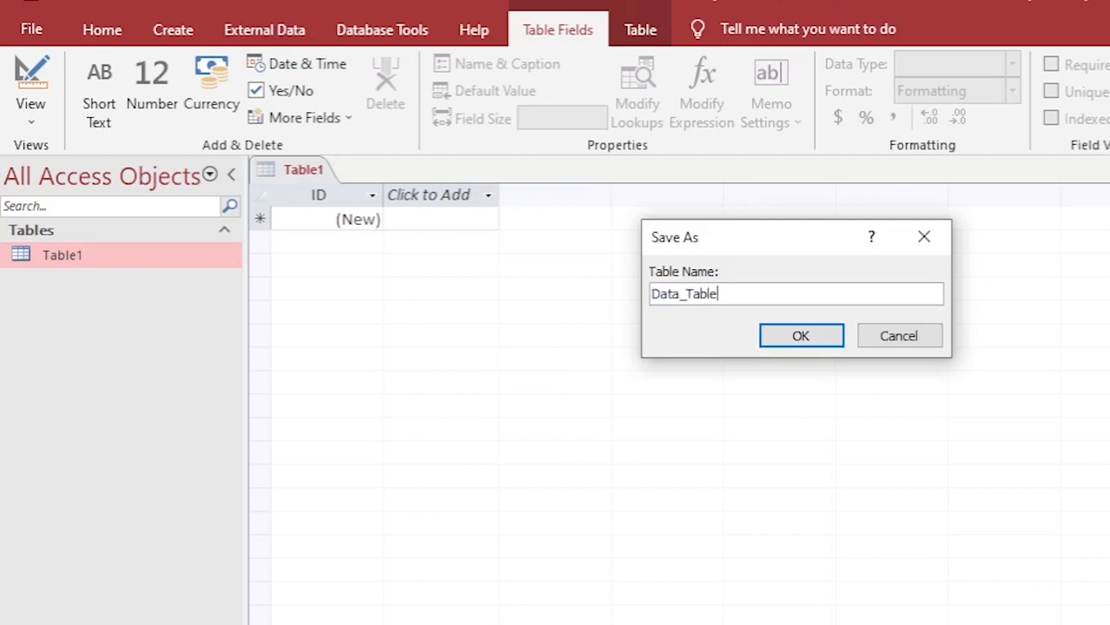
{"action": "left_click", "coordinate": [756, 330]}
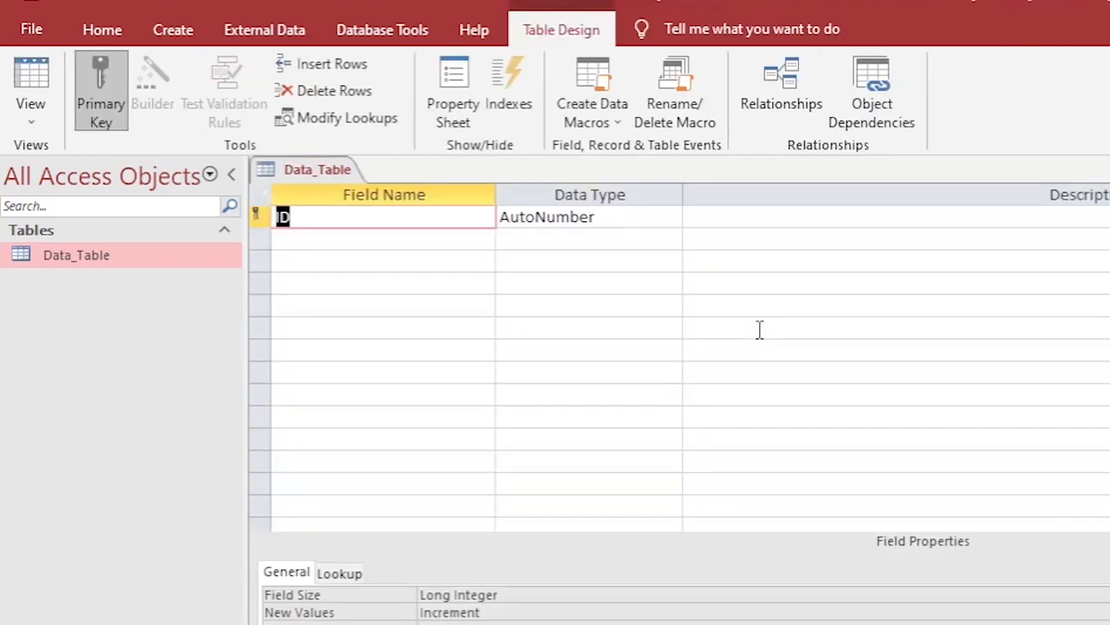
{"action": "left_click", "coordinate": [369, 246]}
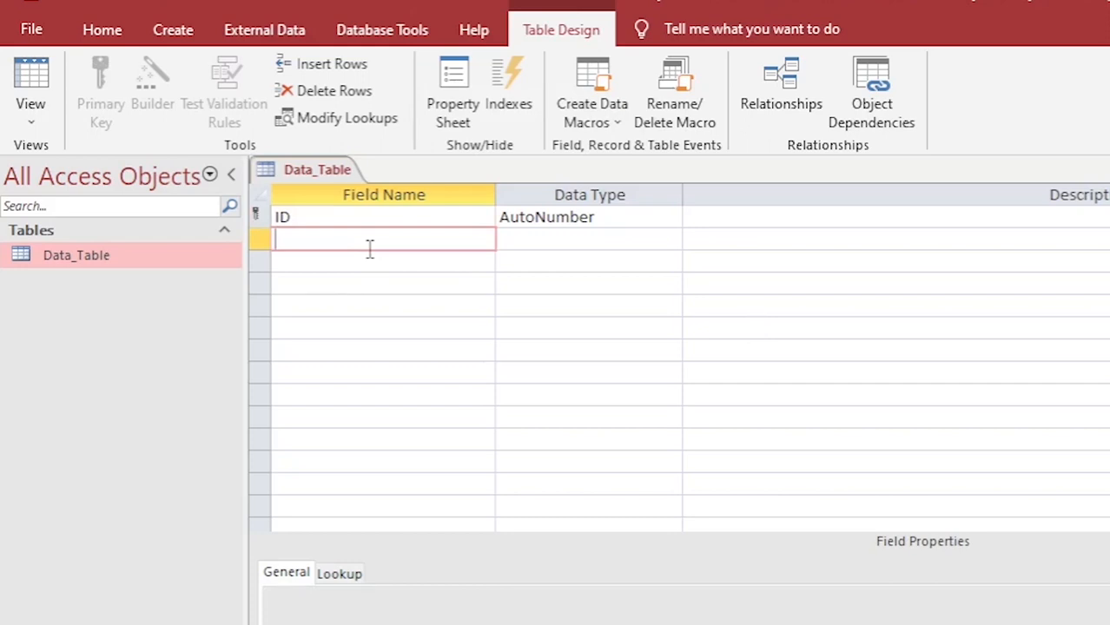
{"action": "left_click", "coordinate": [606, 249]}
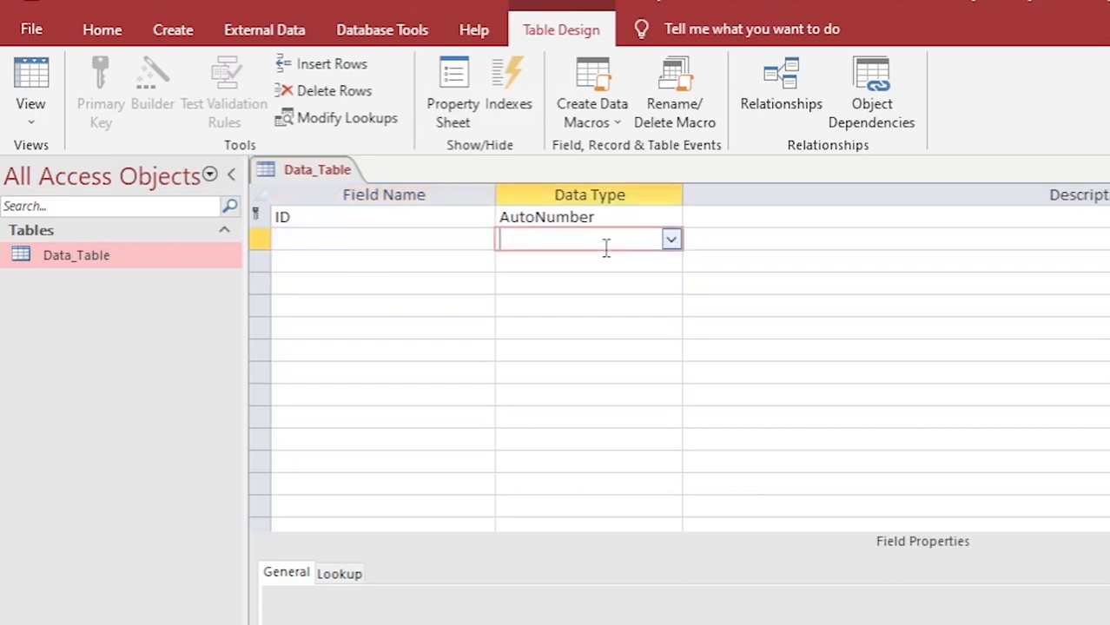
{"action": "left_click", "coordinate": [670, 242]}
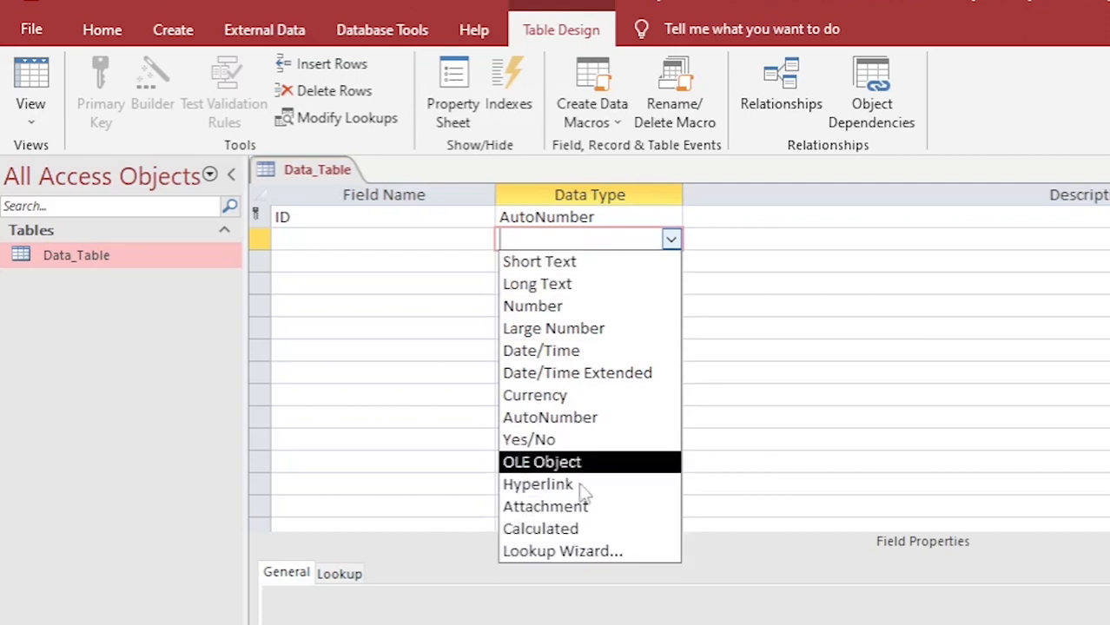
Add a Name field of type Short Text below the ID field, accepting the reserved word.
{"action": "left_click", "coordinate": [340, 244]}
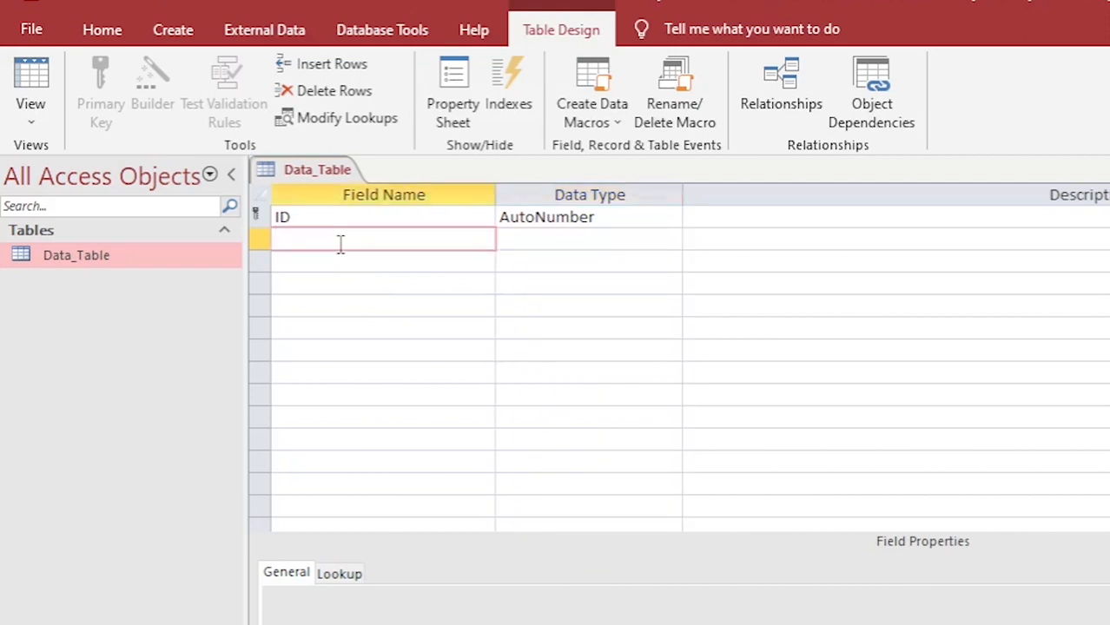
{"action": "type", "text": "Name"}
{"action": "key", "text": "Tab"}
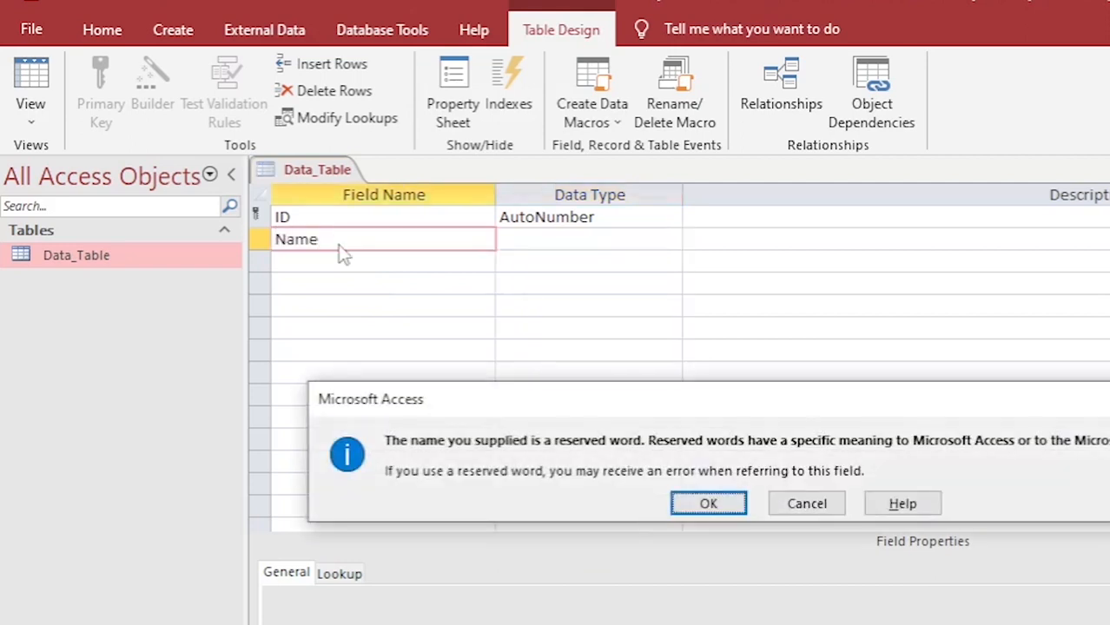
{"action": "key", "text": "Return"}
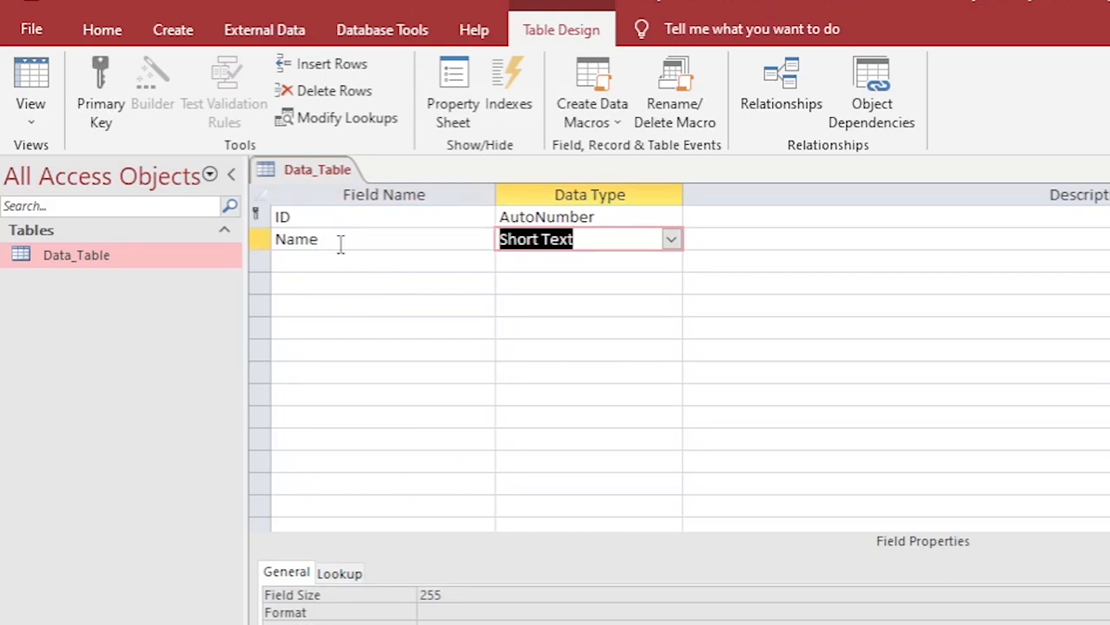
{"action": "key", "text": "Tab"}
{"action": "key", "text": "Tab"}
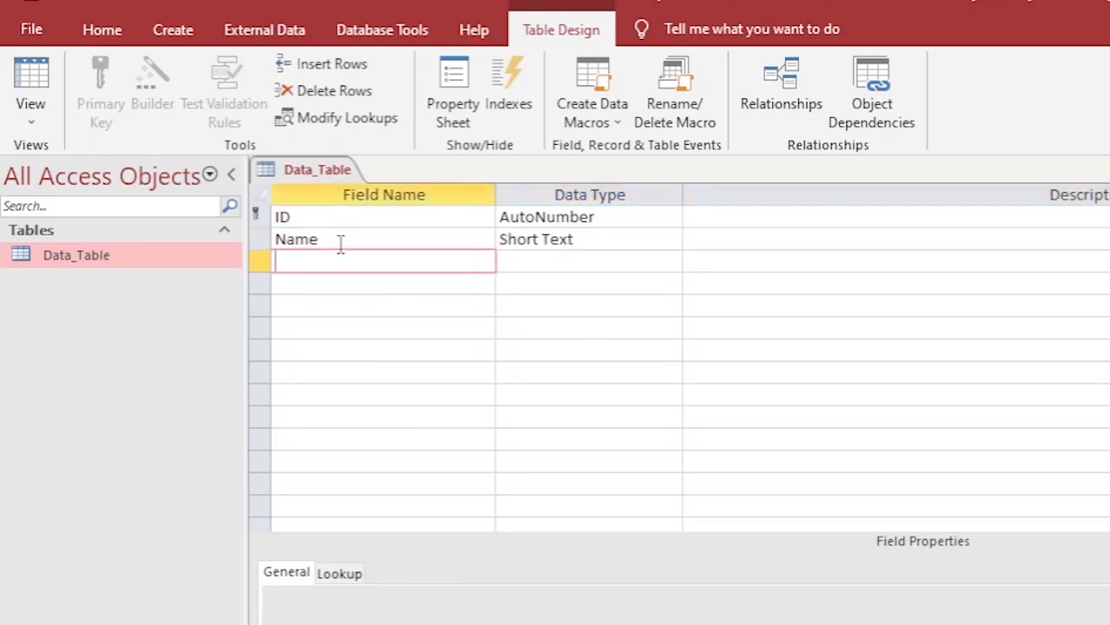
Add the F_Name and M_Name fields to the table, both as Short Text.
{"action": "type", "text": "F_Name"}
{"action": "key", "text": "Tab"}
{"action": "key", "text": "Tab"}
{"action": "key", "text": "Tab"}
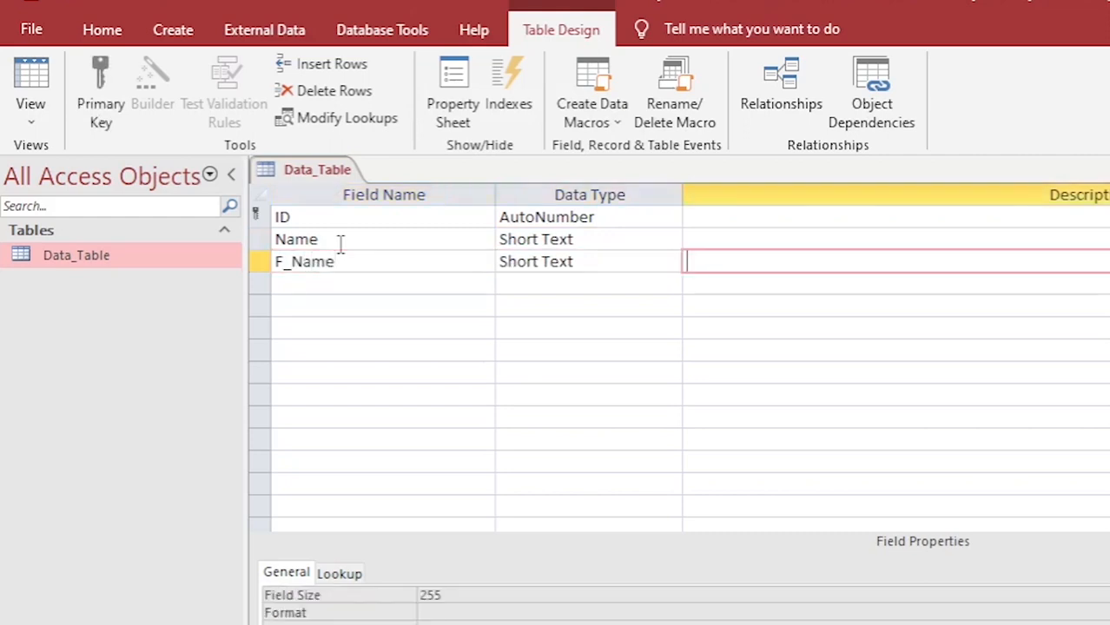
{"action": "type", "text": "M_Name"}
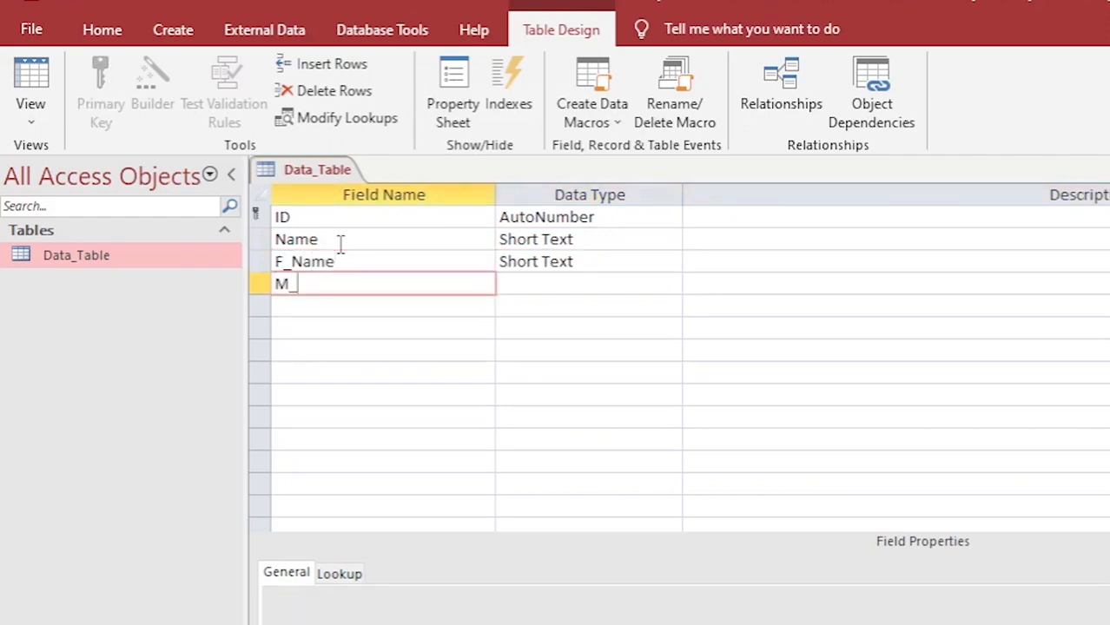
{"action": "key", "text": "Tab"}
{"action": "key", "text": "Tab"}
{"action": "key", "text": "Tab"}
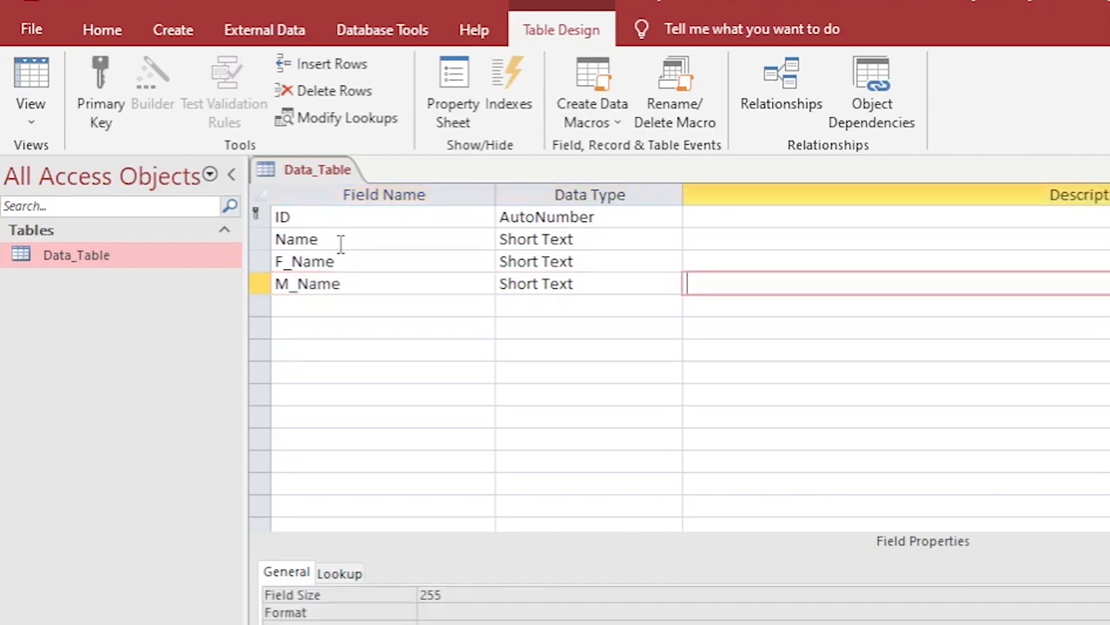
Add the Address and Phone Number fields to the table, both as Short Text.
{"action": "type", "text": "A"}
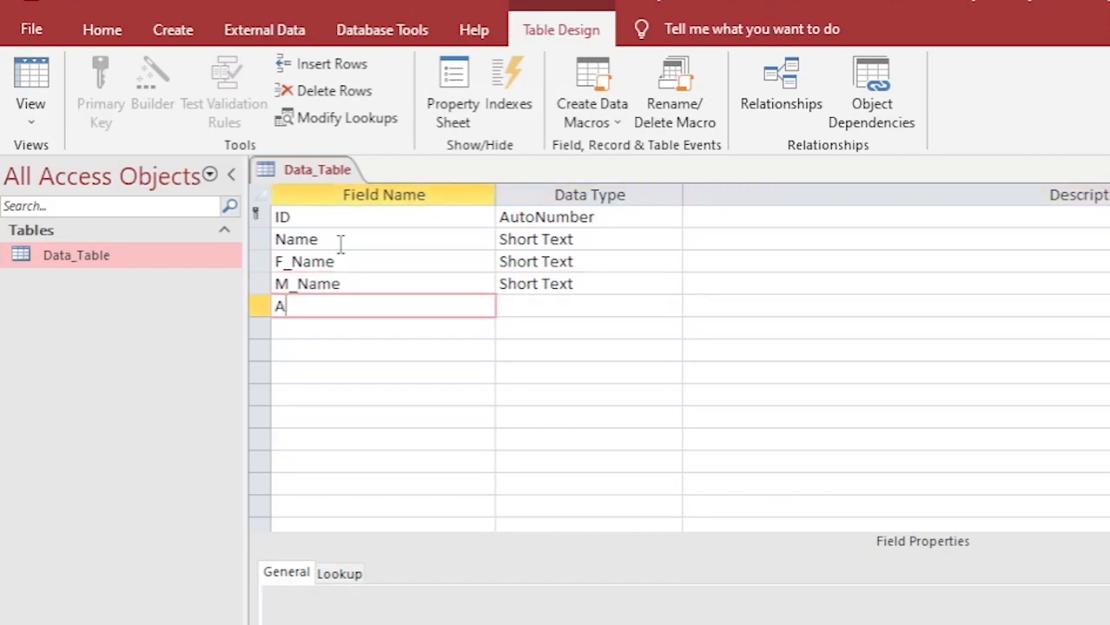
{"action": "type", "text": "ddress"}
{"action": "key", "text": "Tab"}
{"action": "key", "text": "Tab"}
{"action": "key", "text": "Tab"}
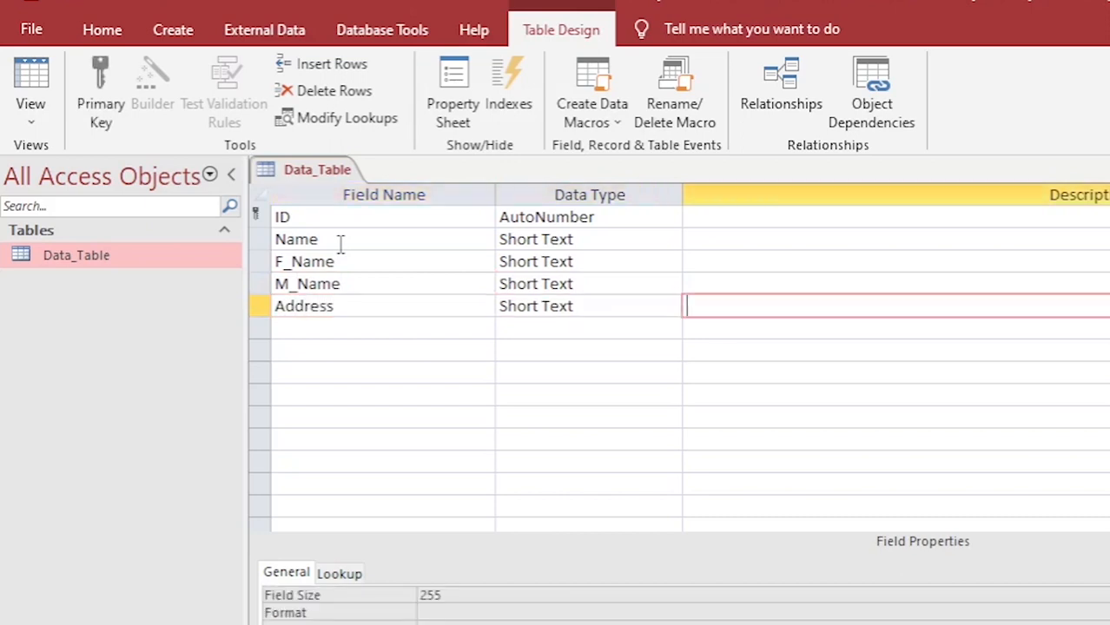
{"action": "type", "text": "Pho"}
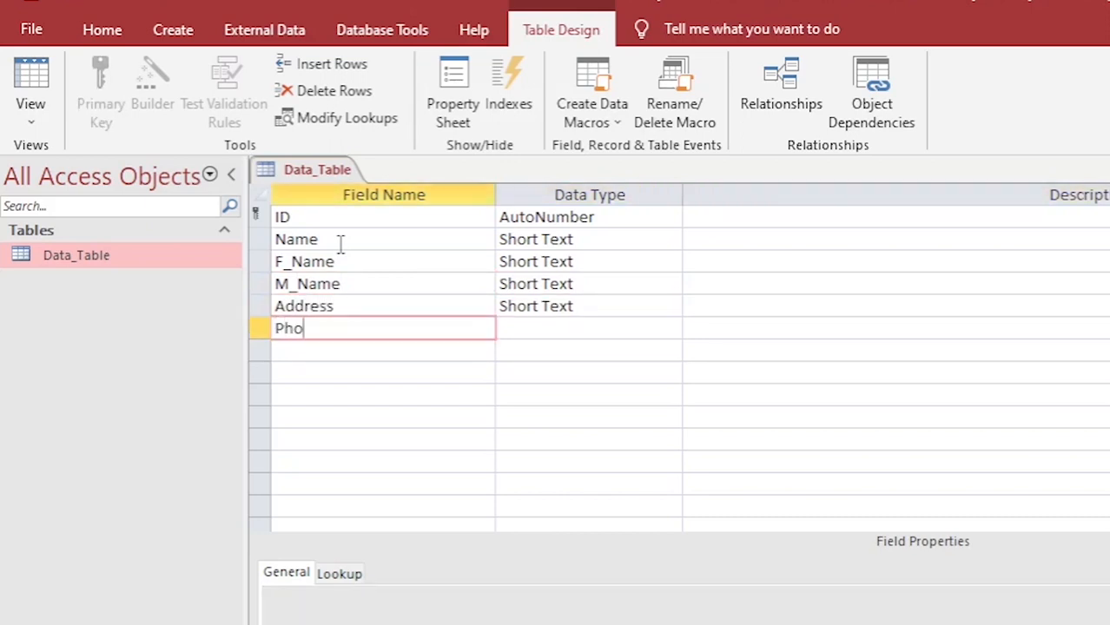
{"action": "type", "text": "ne Number"}
{"action": "key", "text": "Tab"}
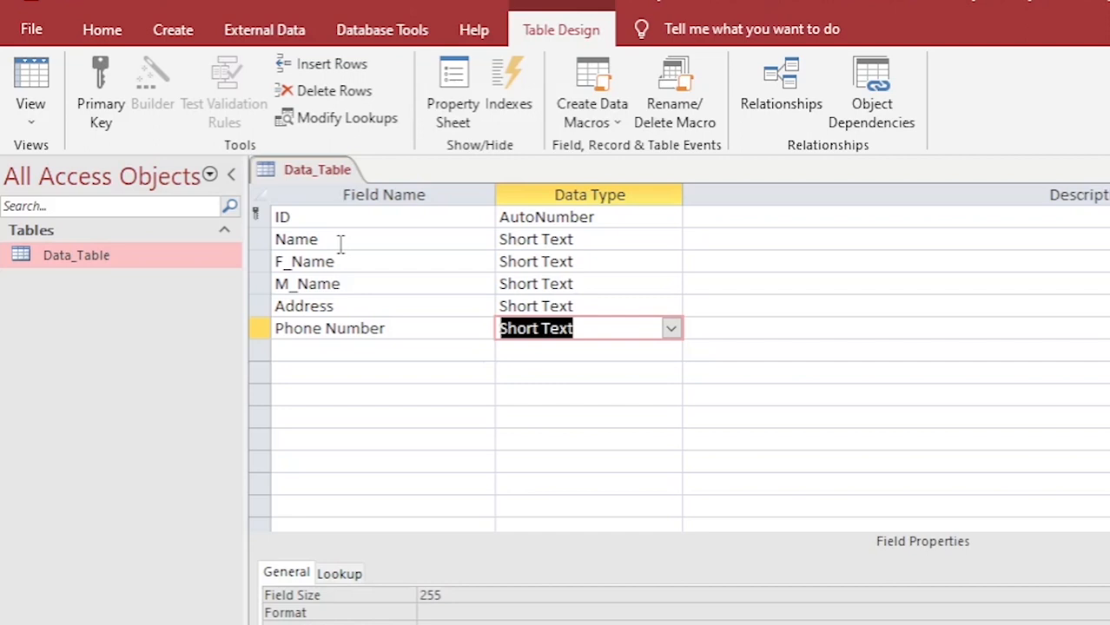
{"action": "key", "text": "Return"}
{"action": "key", "text": "Return"}
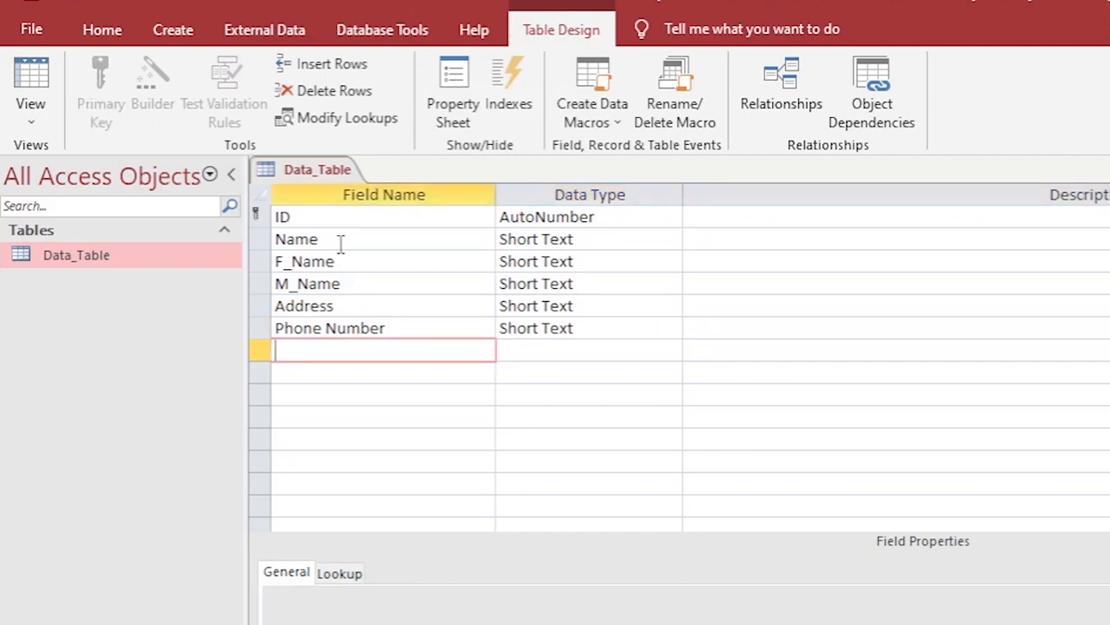
Add a Joining Date field with the Date/Time data type.
{"action": "type", "text": "Joining Dat"}
{"action": "key", "text": "BackSpace"}
{"action": "key", "text": "BackSpace"}
{"action": "key", "text": "BackSpace"}
{"action": "key", "text": "BackSpace"}
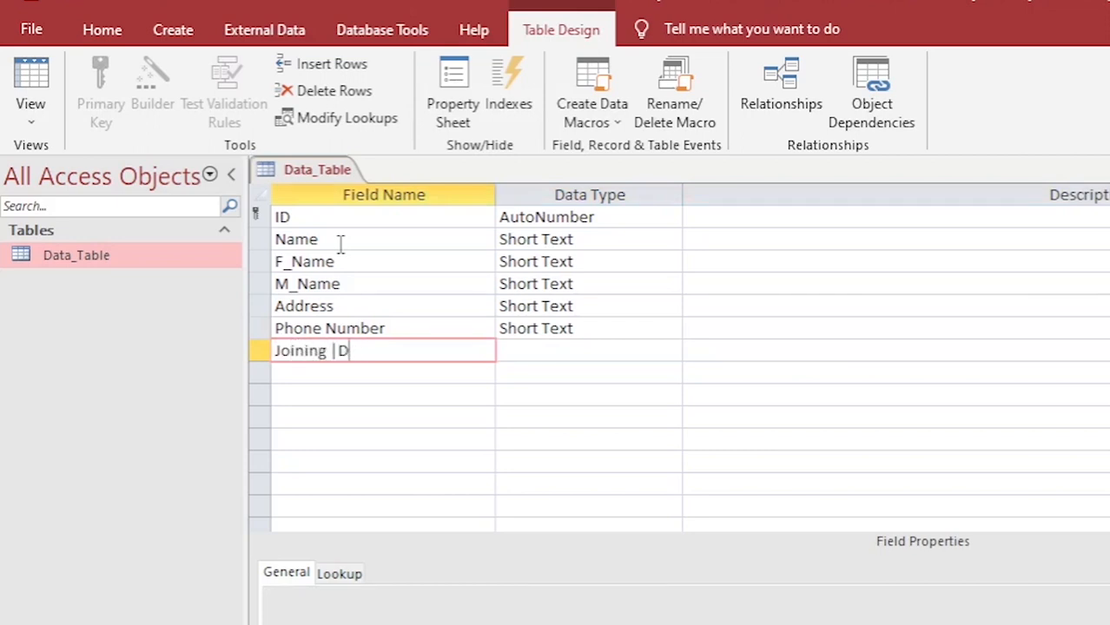
{"action": "type", "text": "Date"}
{"action": "key", "text": "Tab"}
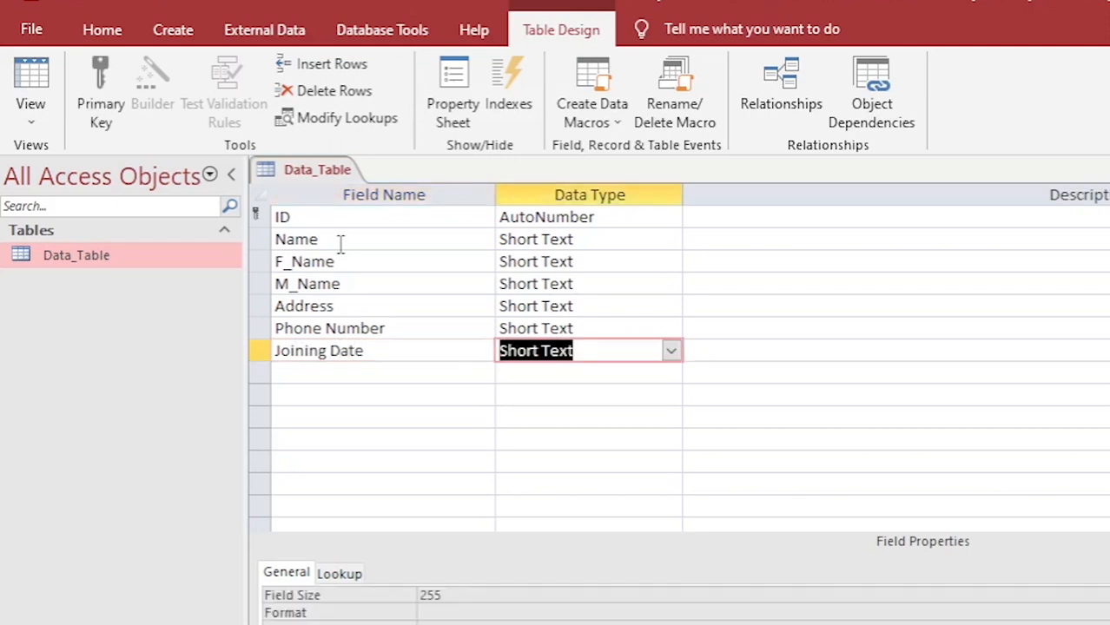
{"action": "type", "text": "d"}
{"action": "key", "text": "Tab"}
{"action": "key", "text": "Tab"}
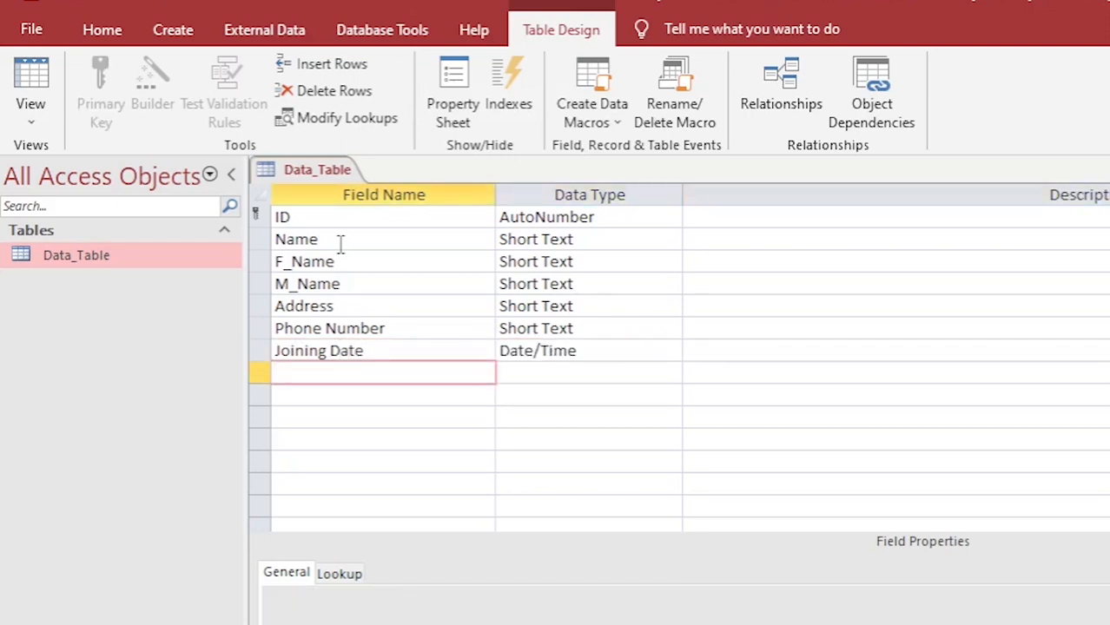
Add a Job Title field and start the Lookup Wizard for it, choosing to type in the list values manually.
{"action": "type", "text": "Job Title"}
{"action": "key", "text": "Tab"}
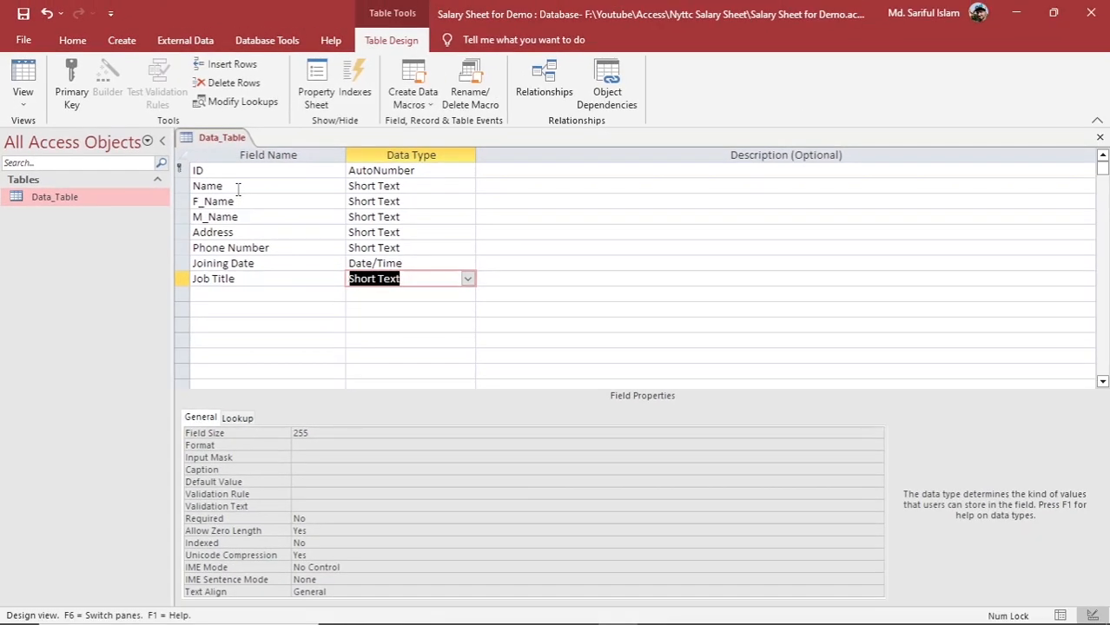
{"action": "left_click", "coordinate": [468, 279]}
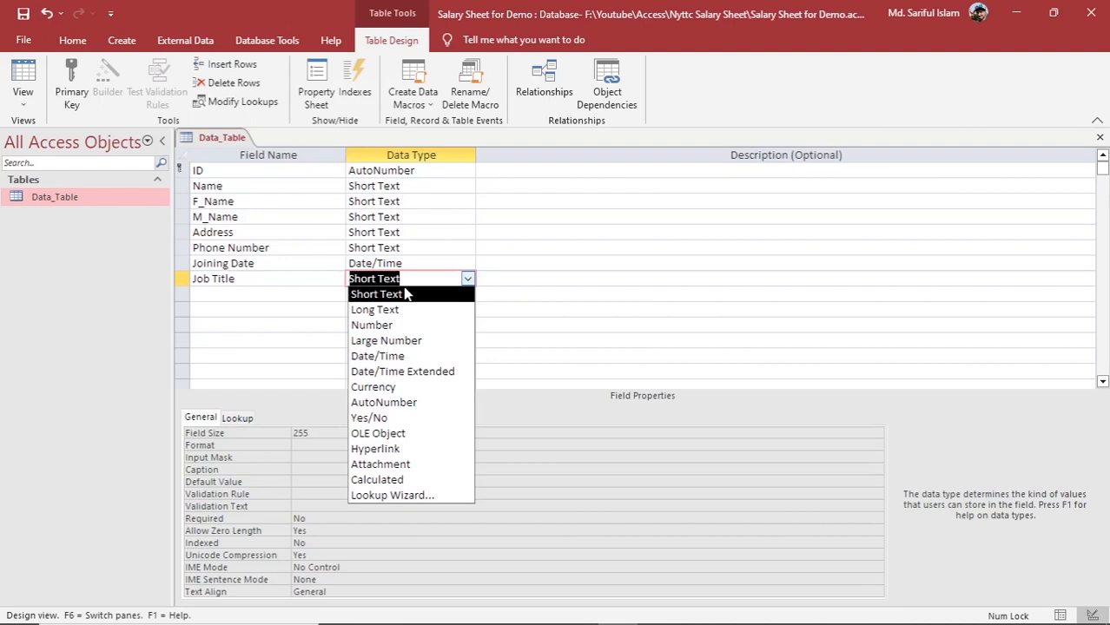
{"action": "left_click", "coordinate": [377, 497]}
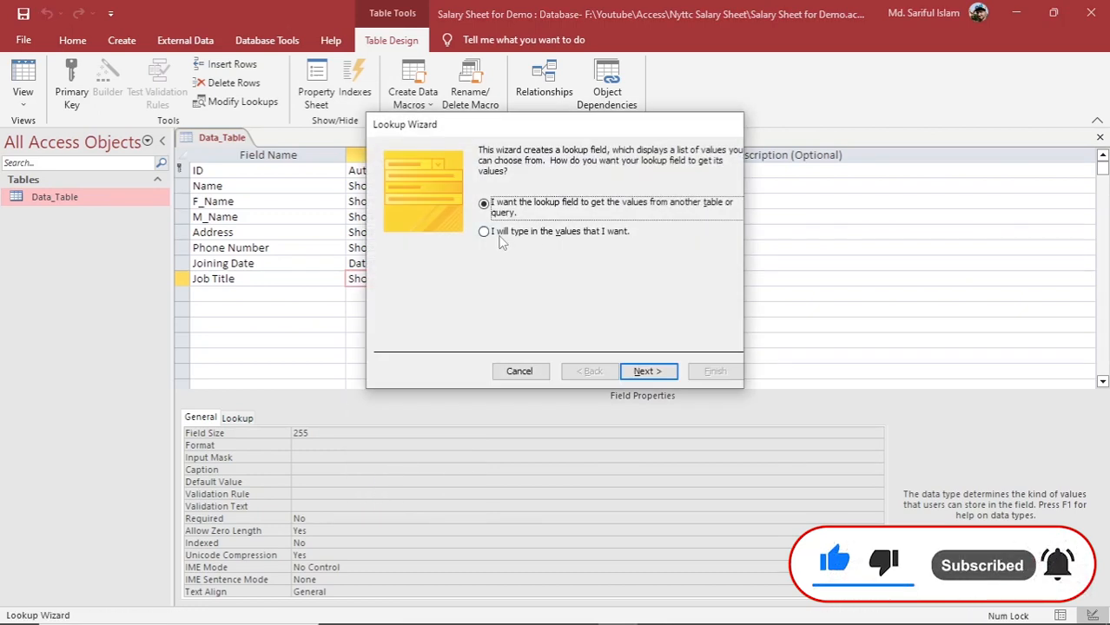
{"action": "left_click", "coordinate": [501, 235]}
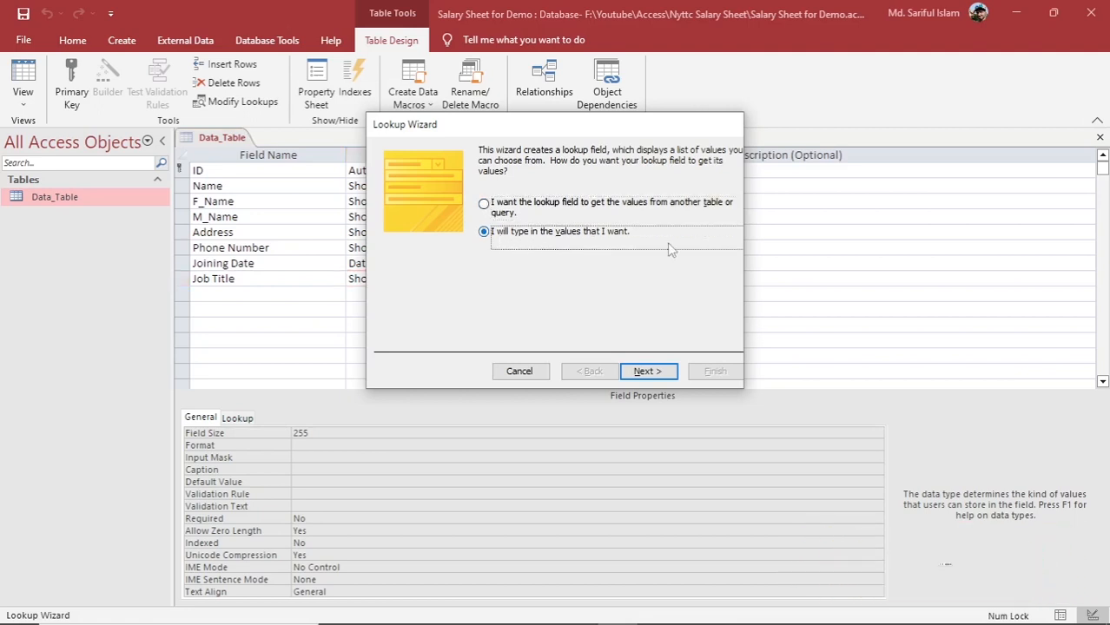
{"action": "left_click", "coordinate": [645, 372]}
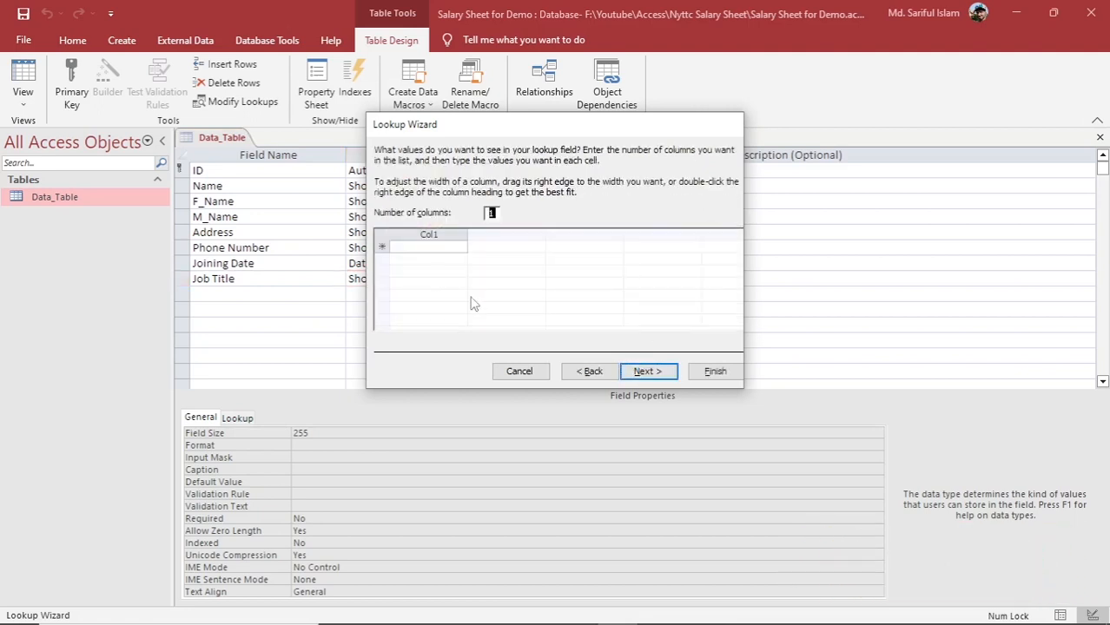
Enter ম্যানেজার, ক্যাশিয়ার and অফিস সহায়ক as the first three values of the Job Title lookup list.
{"action": "left_click", "coordinate": [432, 247]}
{"action": "left_click_drag", "start_coordinate": [486, 124], "coordinate": [620, 109]}
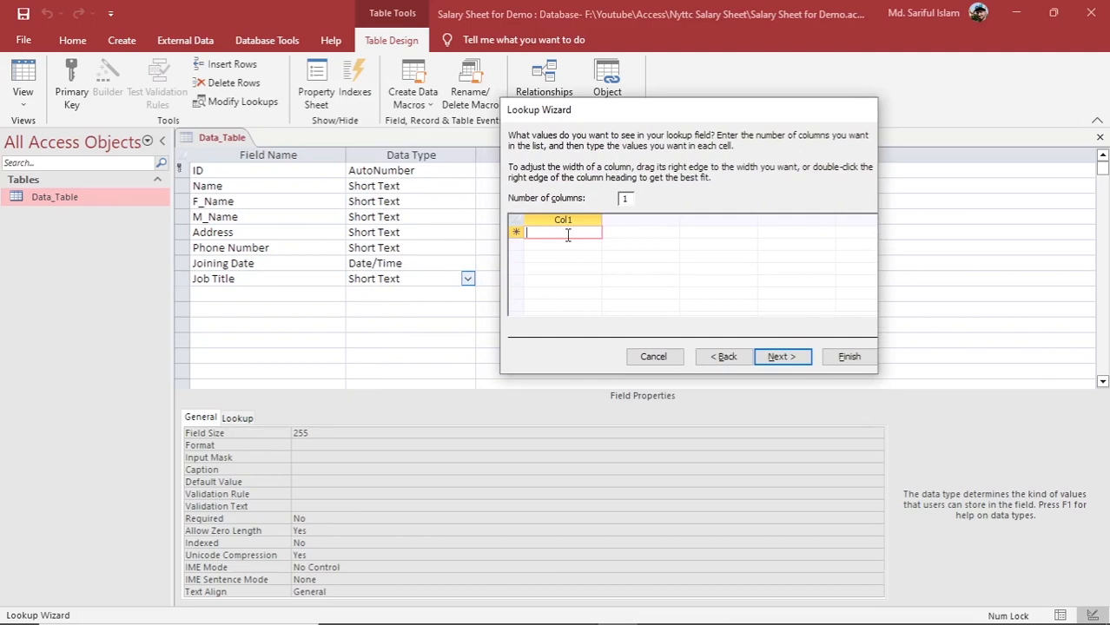
{"action": "type", "text": "ক"}
{"action": "type", "text": "্যানেজার"}
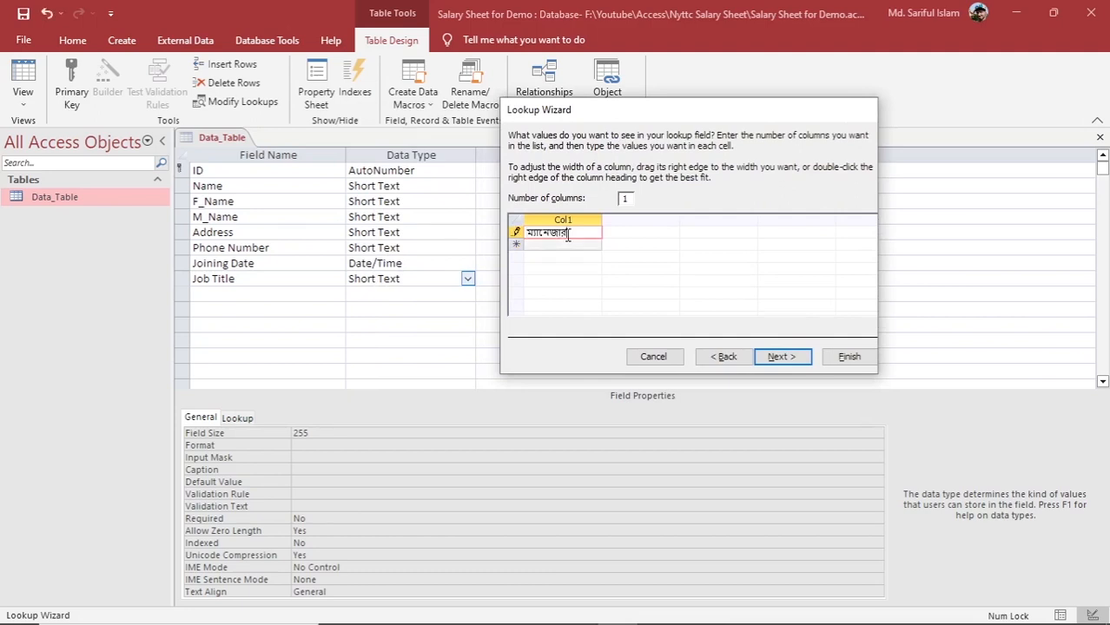
{"action": "key", "text": "Return"}
{"action": "type", "text": "ক্যাশিয়ার"}
{"action": "key", "text": "Return"}
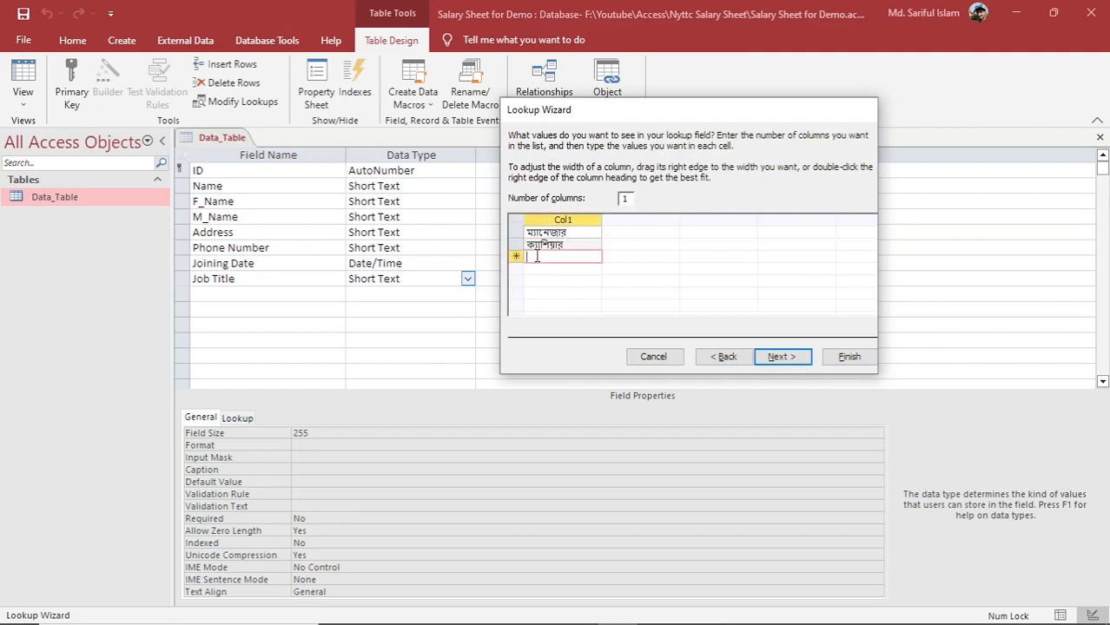
{"action": "type", "text": "অফিস সহায়ক"}
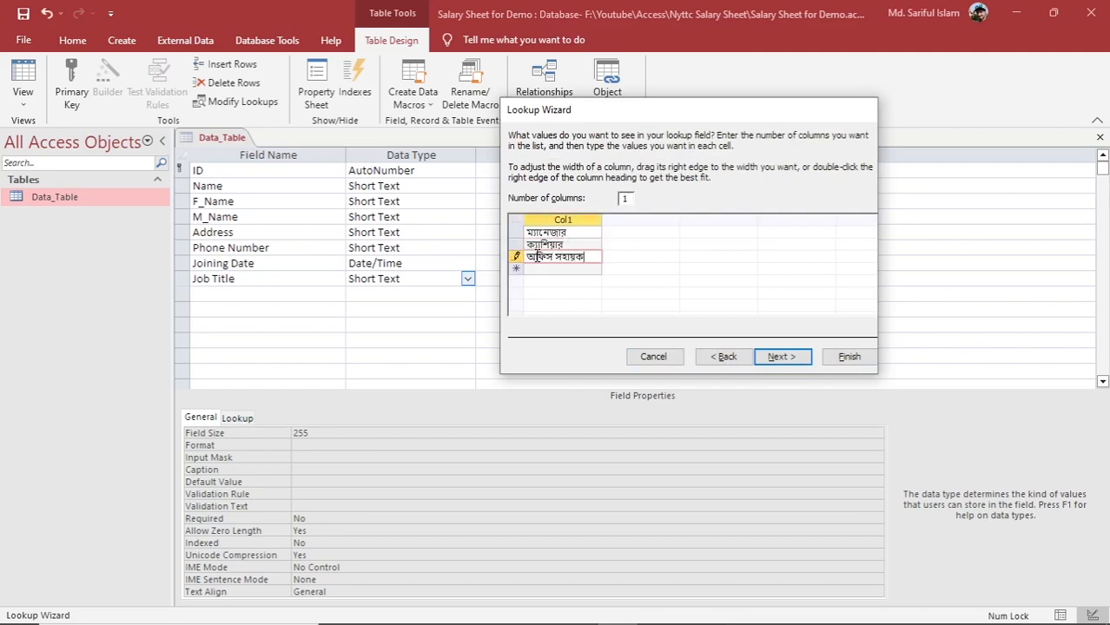
{"action": "key", "text": "Return"}
Add কম্পিউটার অপারেটর and পিয়ন as the last two lookup values and finish the wizard, keeping the label Job Title.
{"action": "type", "text": "পিয়ন"}
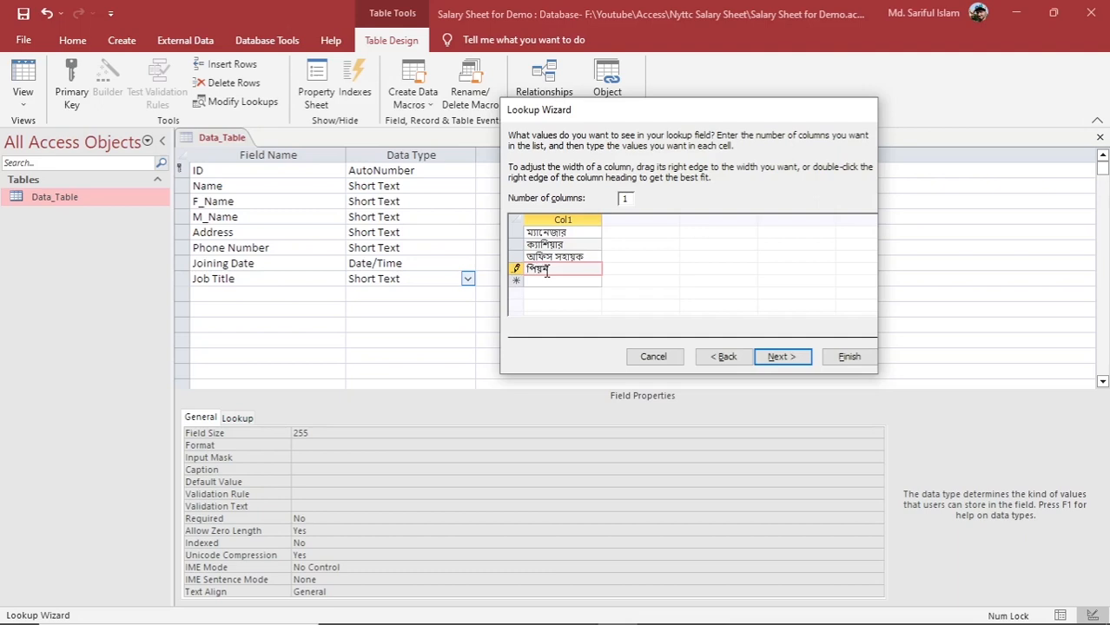
{"action": "left_click_drag", "start_coordinate": [547, 270], "coordinate": [525, 270]}
{"action": "type", "text": "কম্পিউটার অপারেটর"}
{"action": "key", "text": "Return"}
{"action": "type", "text": "পিয়"}
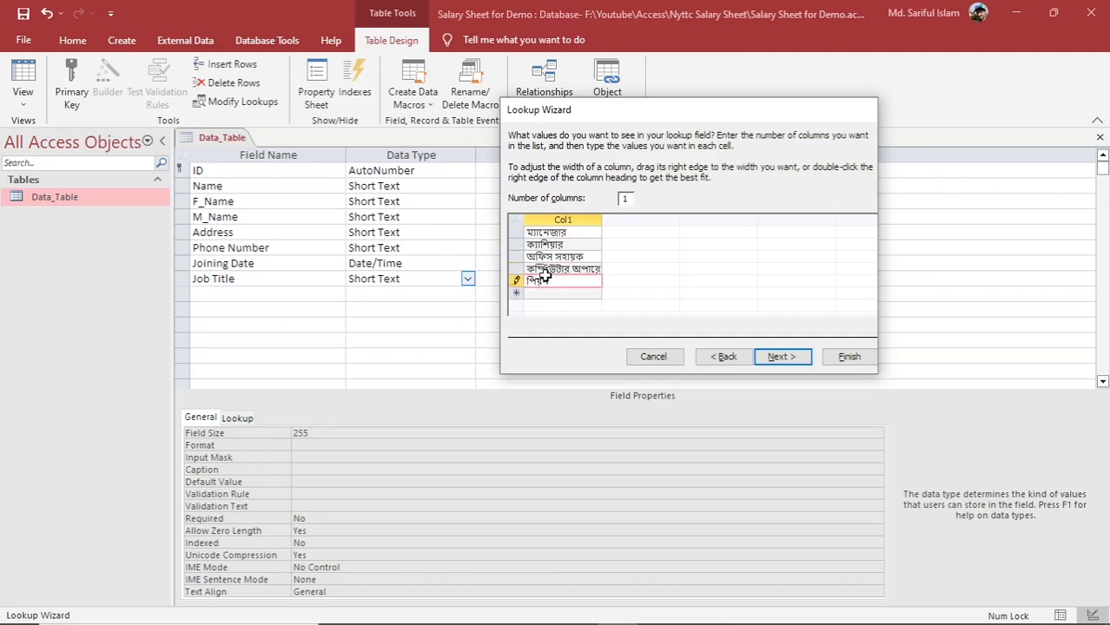
{"action": "type", "text": "ন"}
{"action": "left_click", "coordinate": [777, 357]}
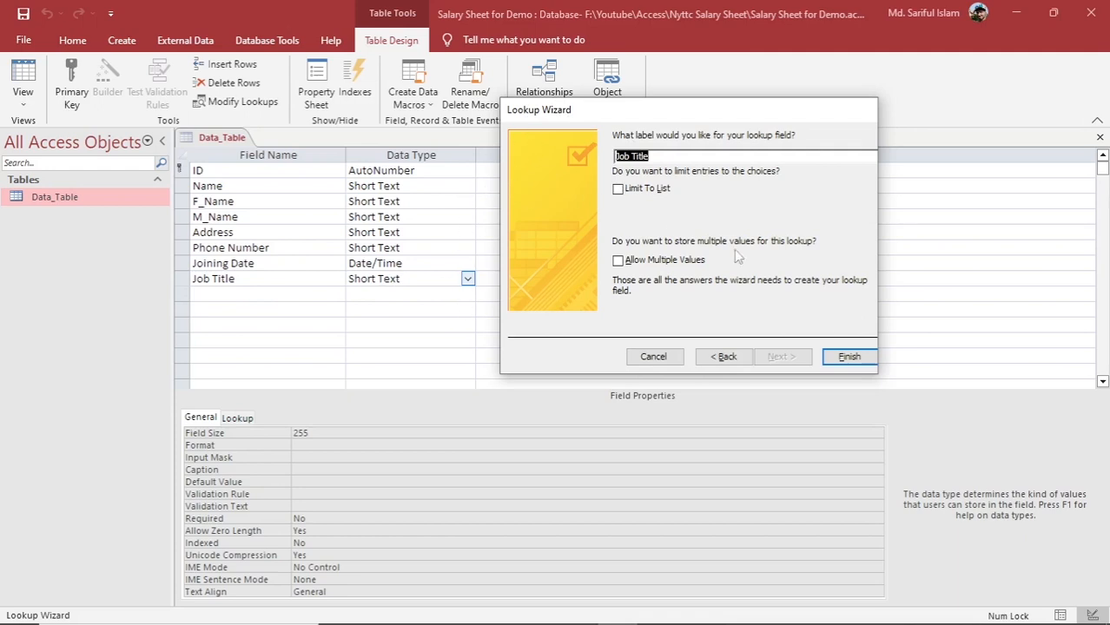
{"action": "left_click", "coordinate": [849, 357]}
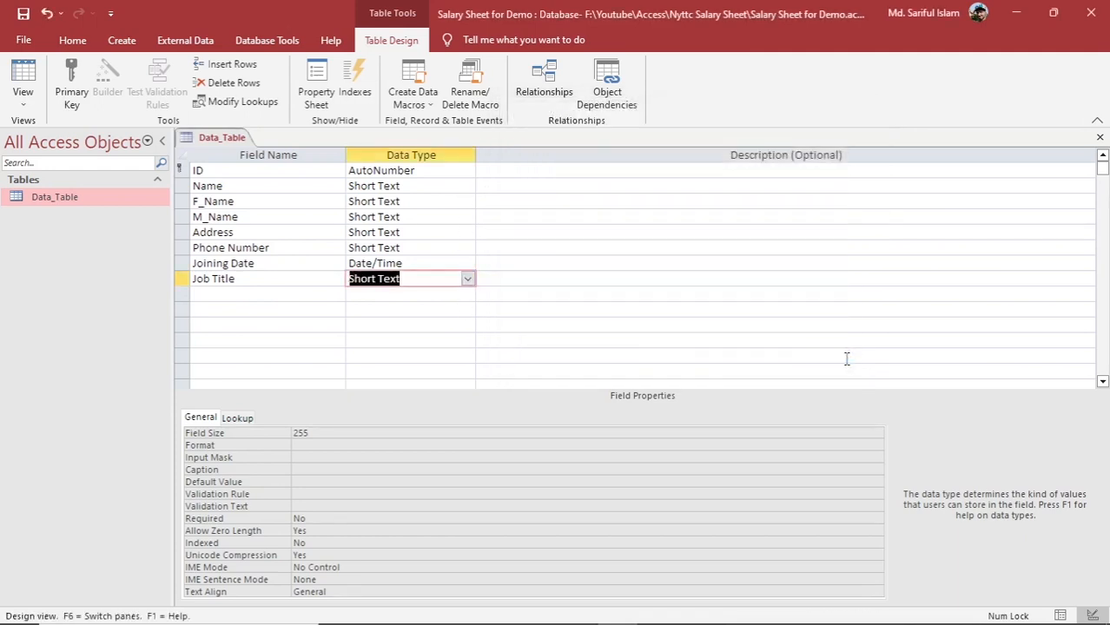
Add the Basic and H_Rent fields below Job Title, both with the Currency data type.
{"action": "left_click", "coordinate": [220, 295]}
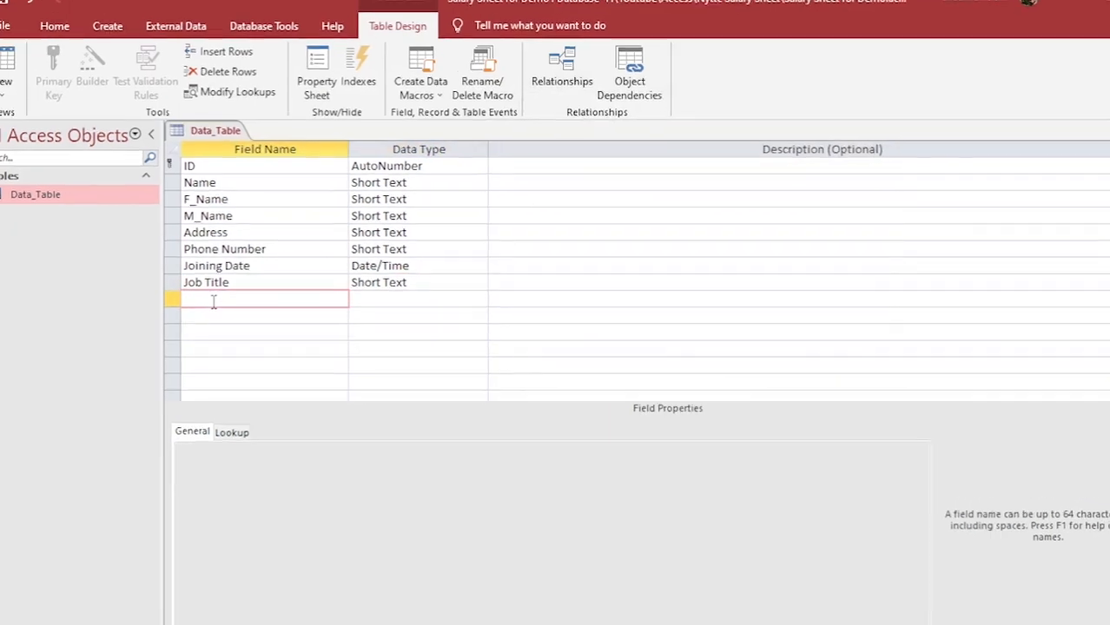
{"action": "type", "text": "Basic"}
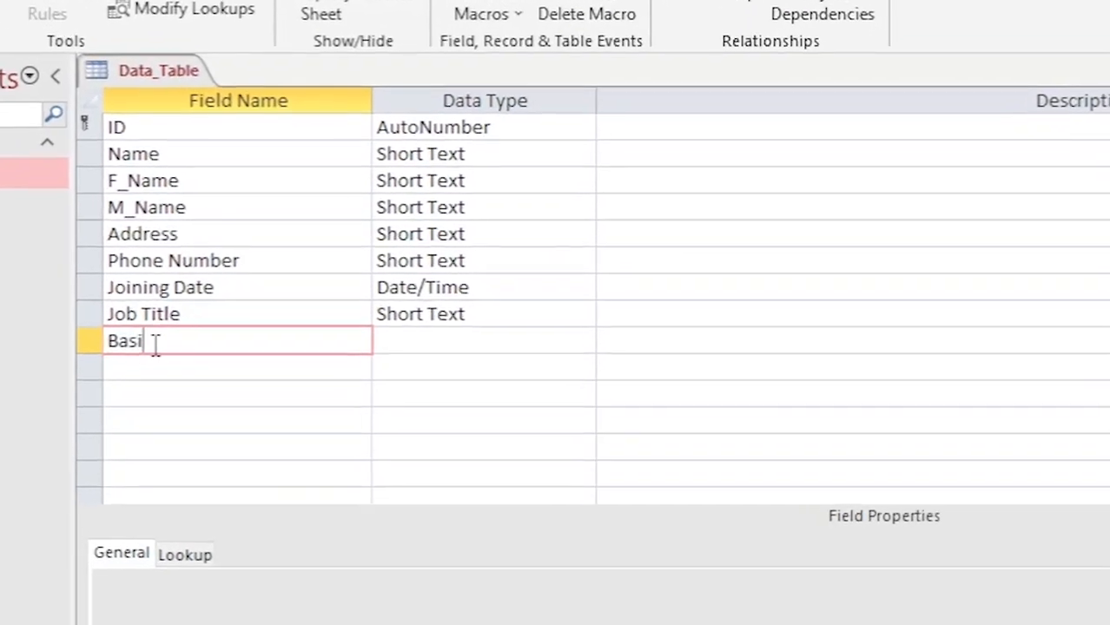
{"action": "key", "text": "Tab"}
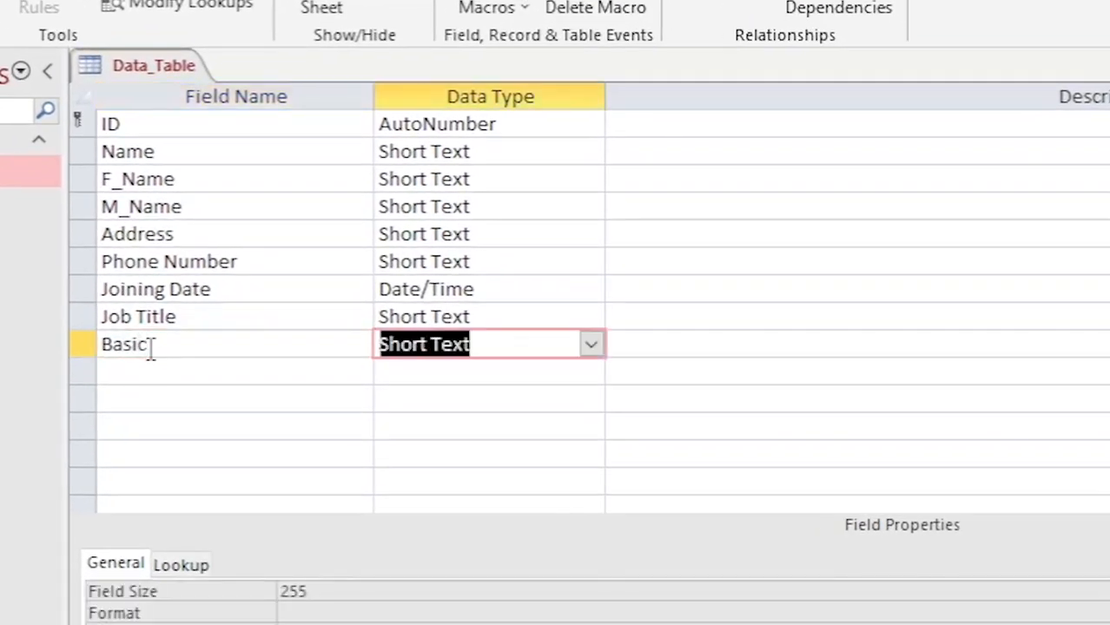
{"action": "type", "text": "c"}
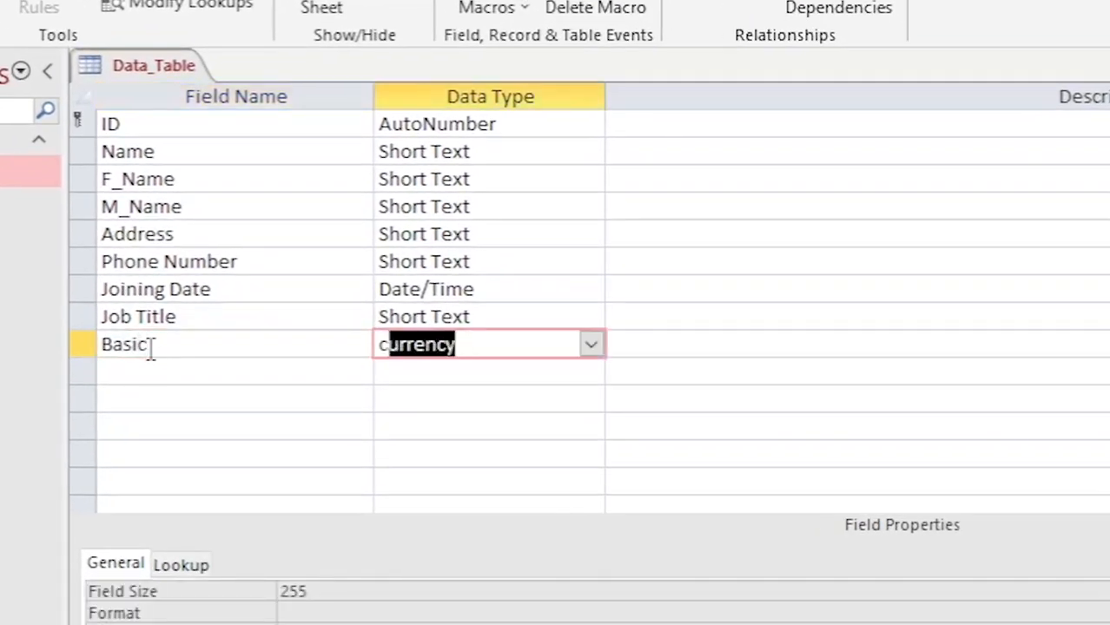
{"action": "key", "text": "Tab"}
{"action": "key", "text": "Tab"}
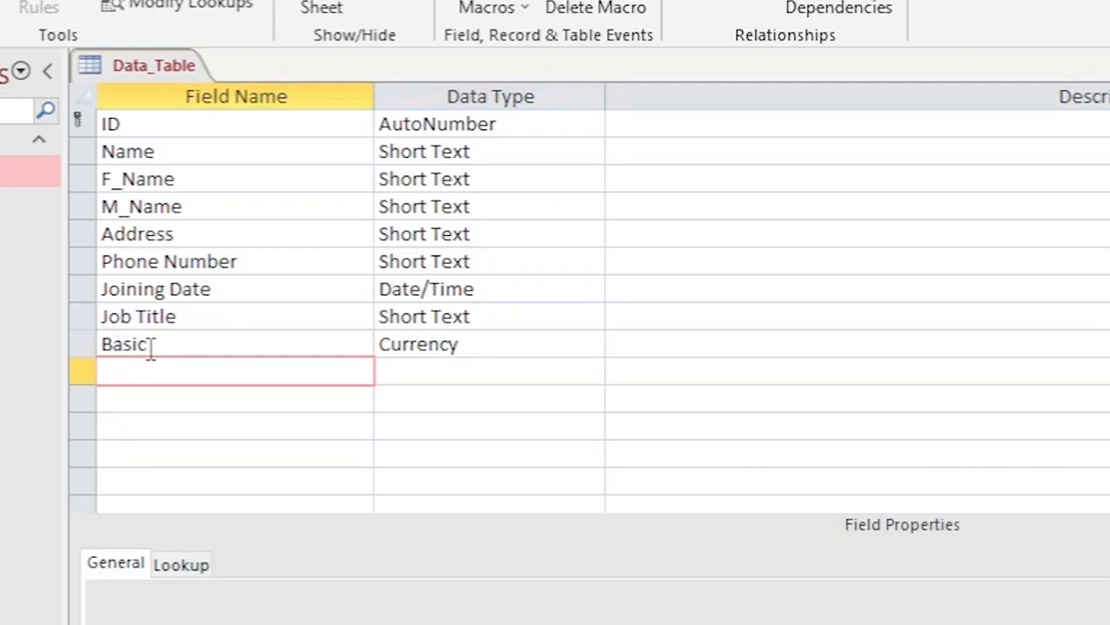
{"action": "type", "text": "H_Rent"}
{"action": "key", "text": "Tab"}
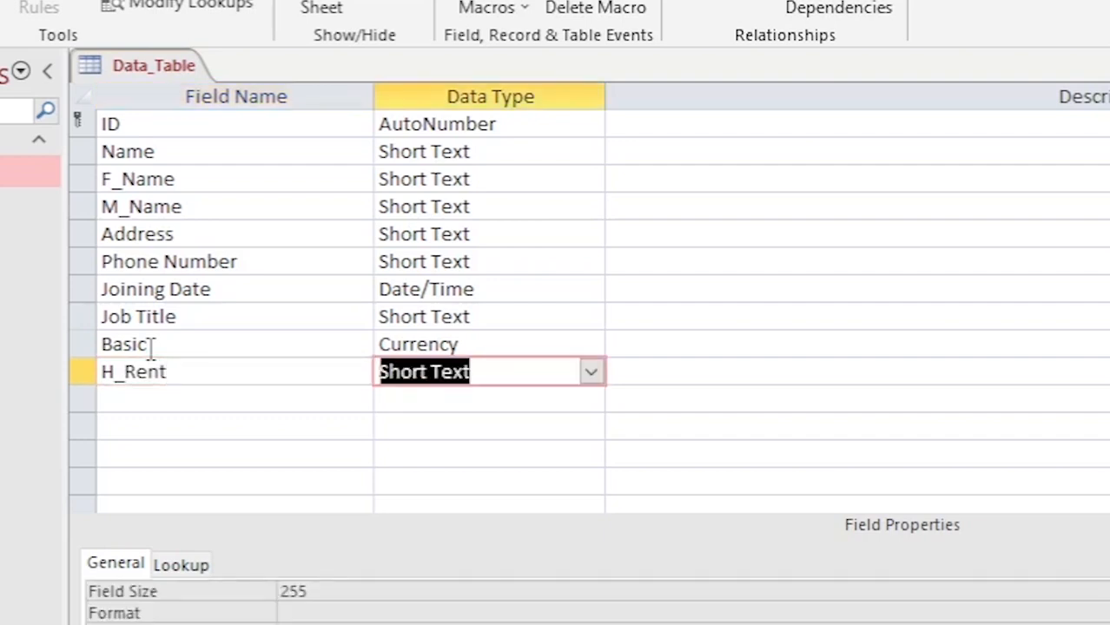
{"action": "type", "text": "currency"}
{"action": "key", "text": "Tab"}
{"action": "key", "text": "Tab"}
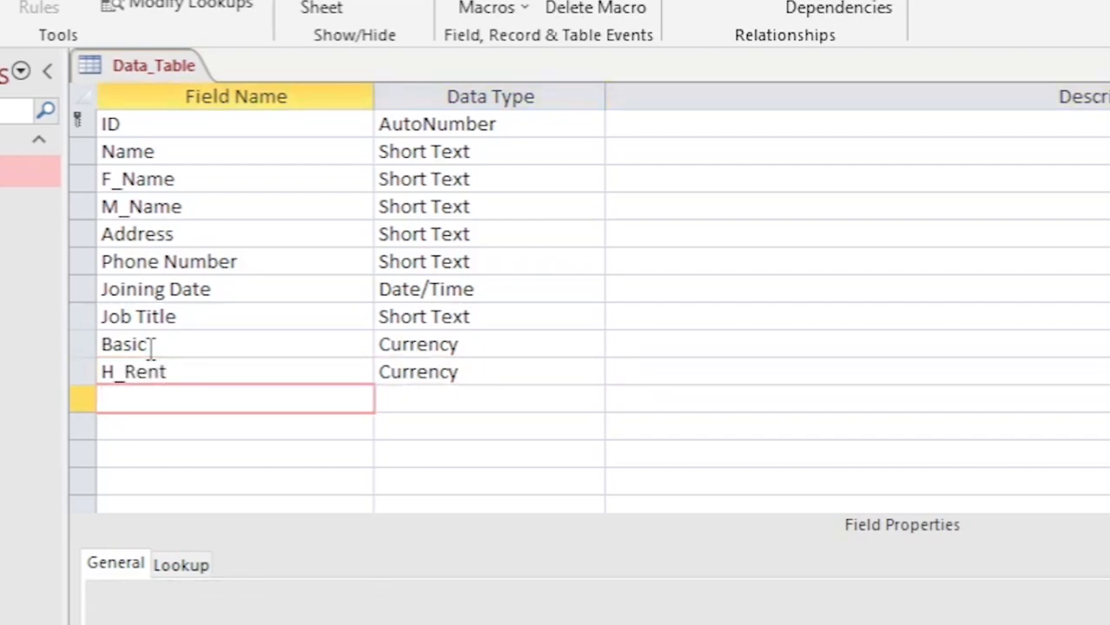
Add the Medical and P_Fund fields to the table, both with the Currency data type.
{"action": "type", "text": "Medica"}
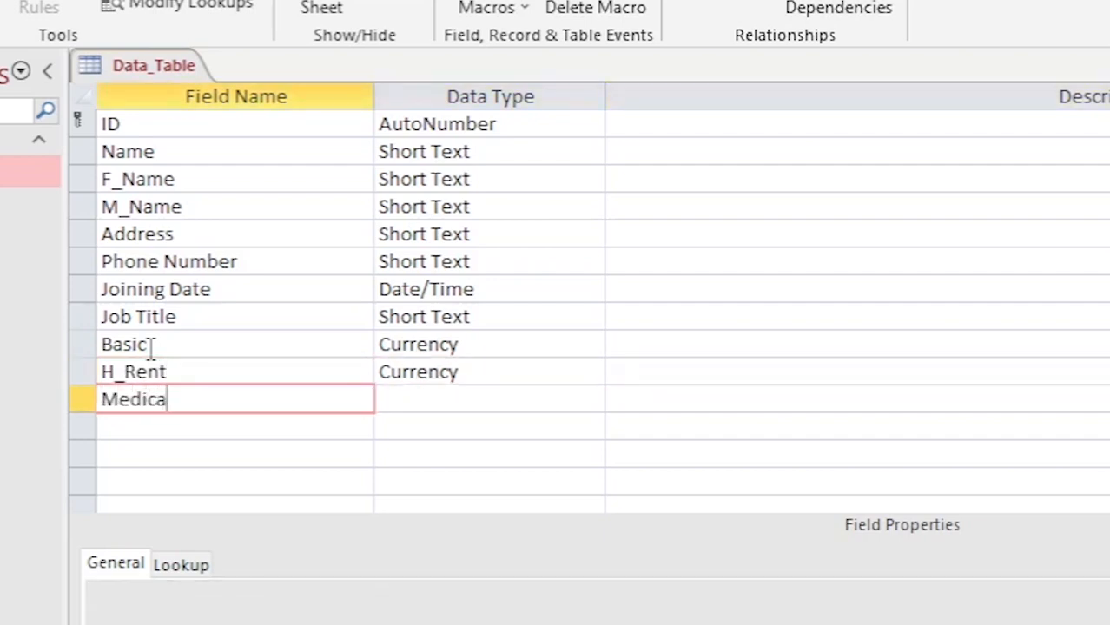
{"action": "type", "text": "l"}
{"action": "key", "text": "Tab"}
{"action": "type", "text": "c"}
{"action": "key", "text": "Tab"}
{"action": "key", "text": "Tab"}
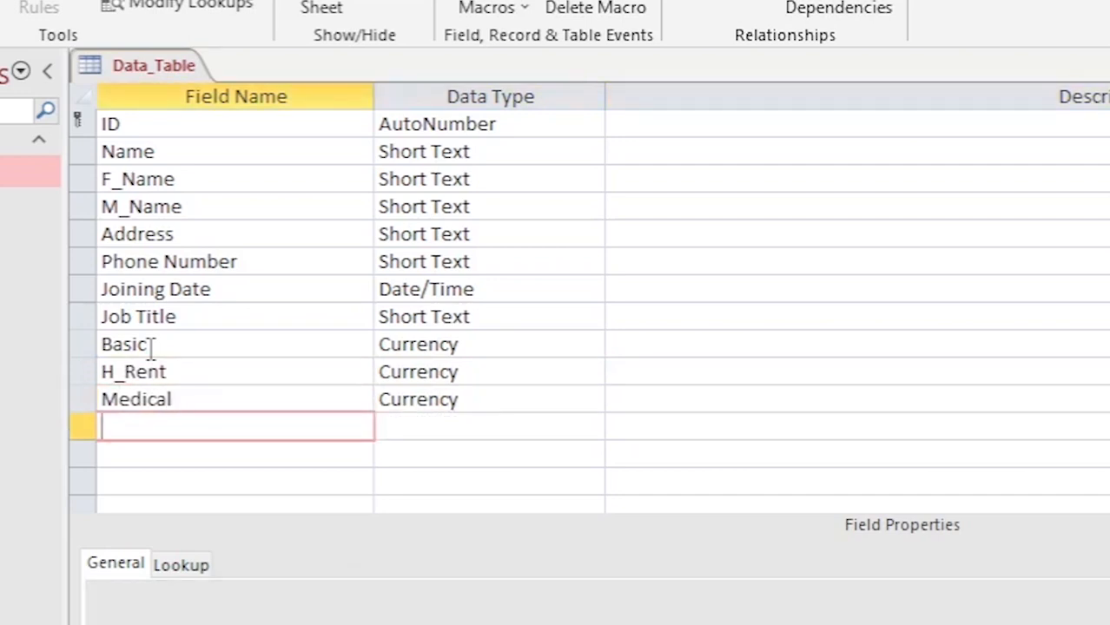
{"action": "type", "text": "P_Fund"}
{"action": "key", "text": "Tab"}
{"action": "type", "text": "c"}
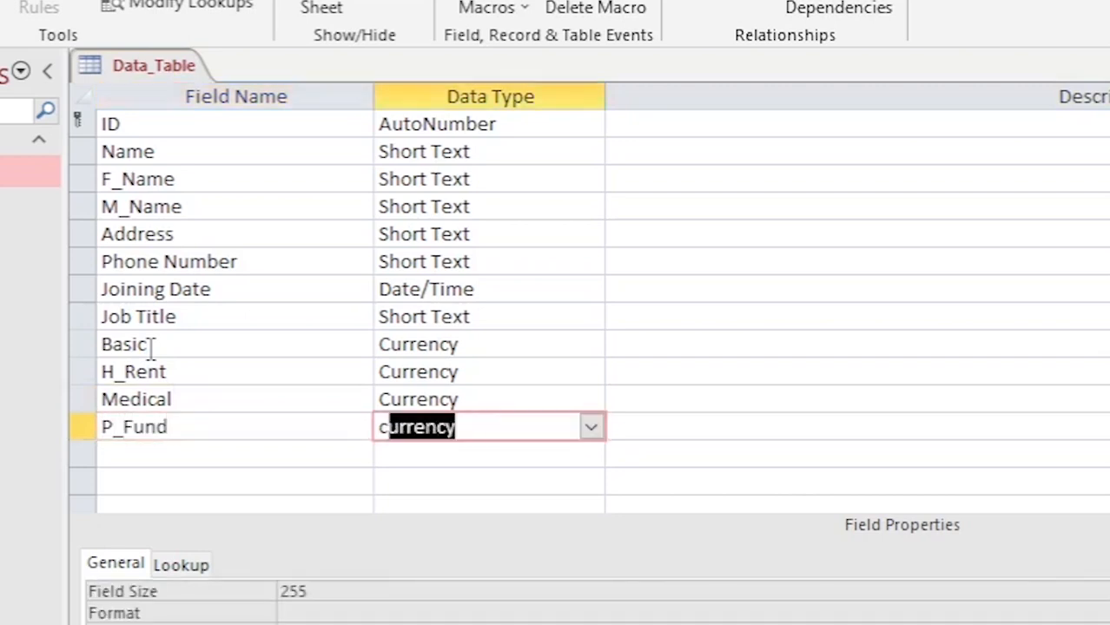
{"action": "key", "text": "Tab"}
{"action": "key", "text": "Tab"}
Add the Total and Payment fields to the table, both with the Currency data type.
{"action": "type", "text": "Total"}
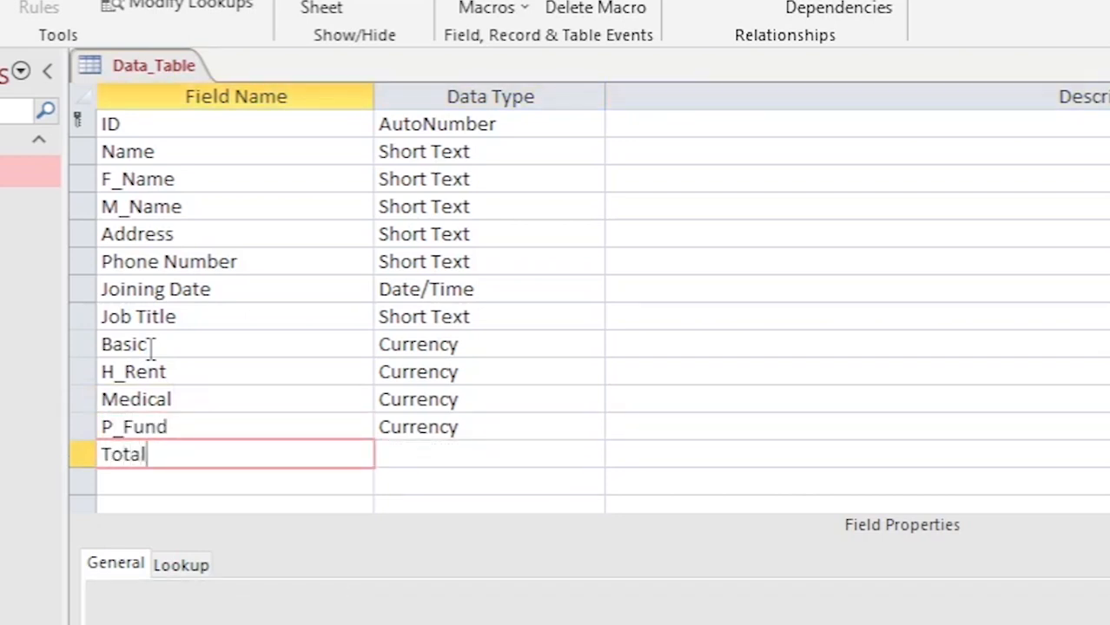
{"action": "key", "text": "Tab"}
{"action": "type", "text": "c"}
{"action": "key", "text": "Tab"}
{"action": "key", "text": "Tab"}
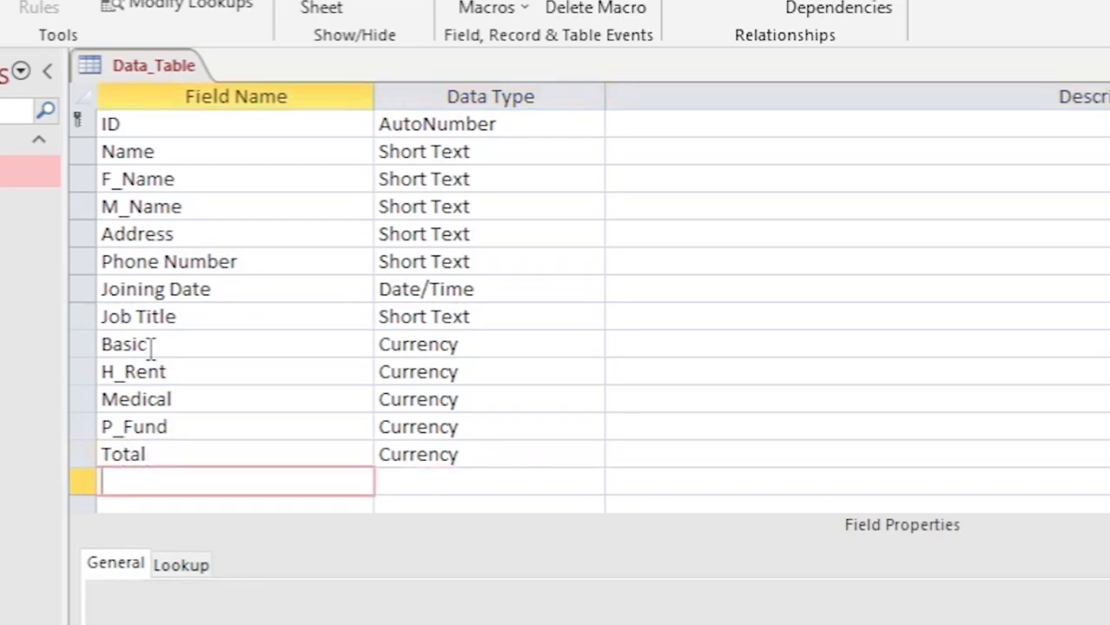
{"action": "type", "text": "Payment"}
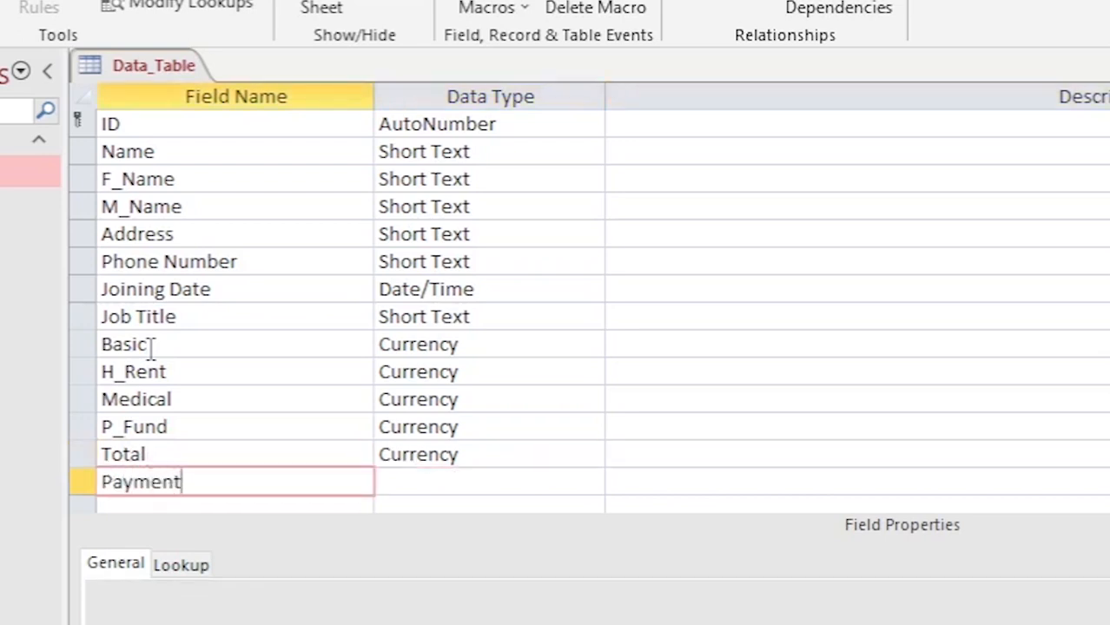
{"action": "key", "text": "Tab"}
{"action": "type", "text": "c"}
{"action": "key", "text": "Tab"}
{"action": "key", "text": "Tab"}
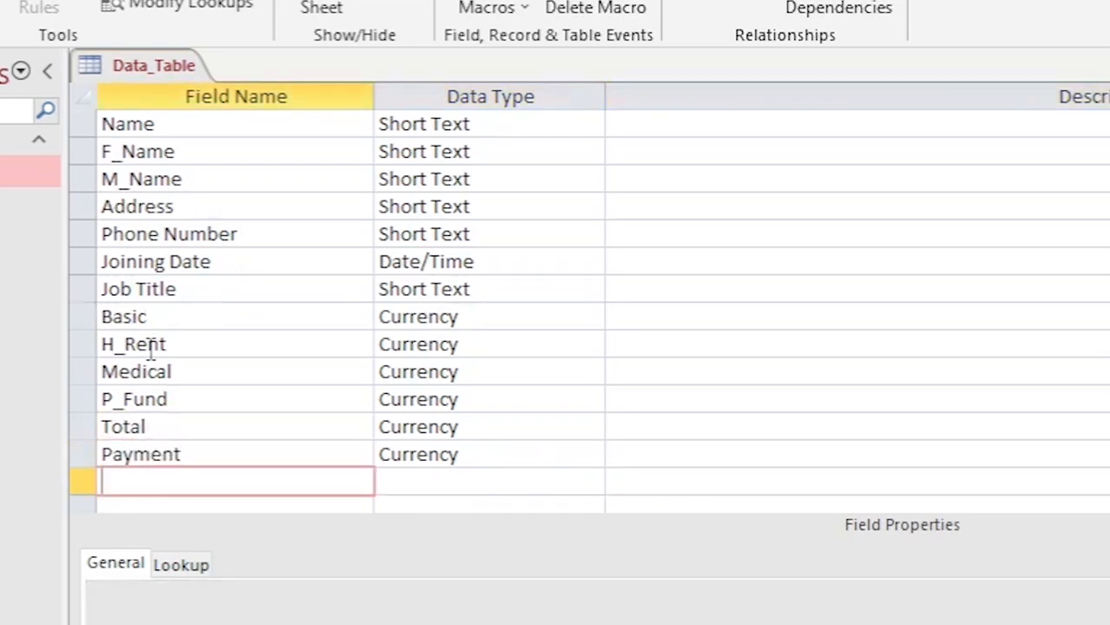
Add a Comments field below Payment with the Short Text data type.
{"action": "type", "text": "c"}
{"action": "key", "text": "BackSpace"}
{"action": "type", "text": "Comments"}
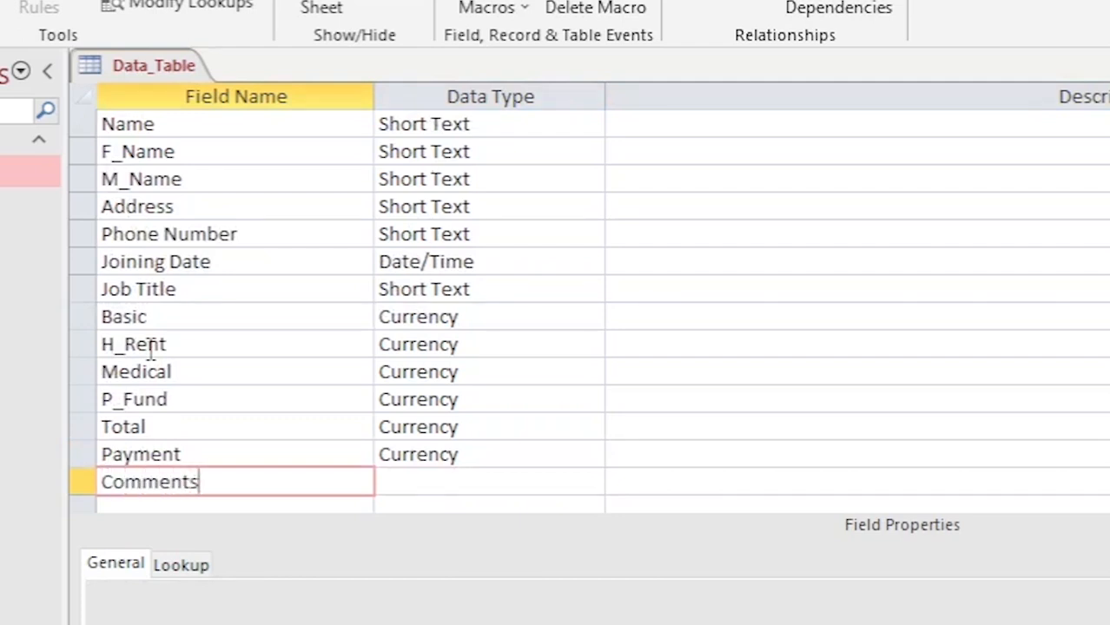
{"action": "key", "text": "Tab"}
{"action": "key", "text": "Return"}
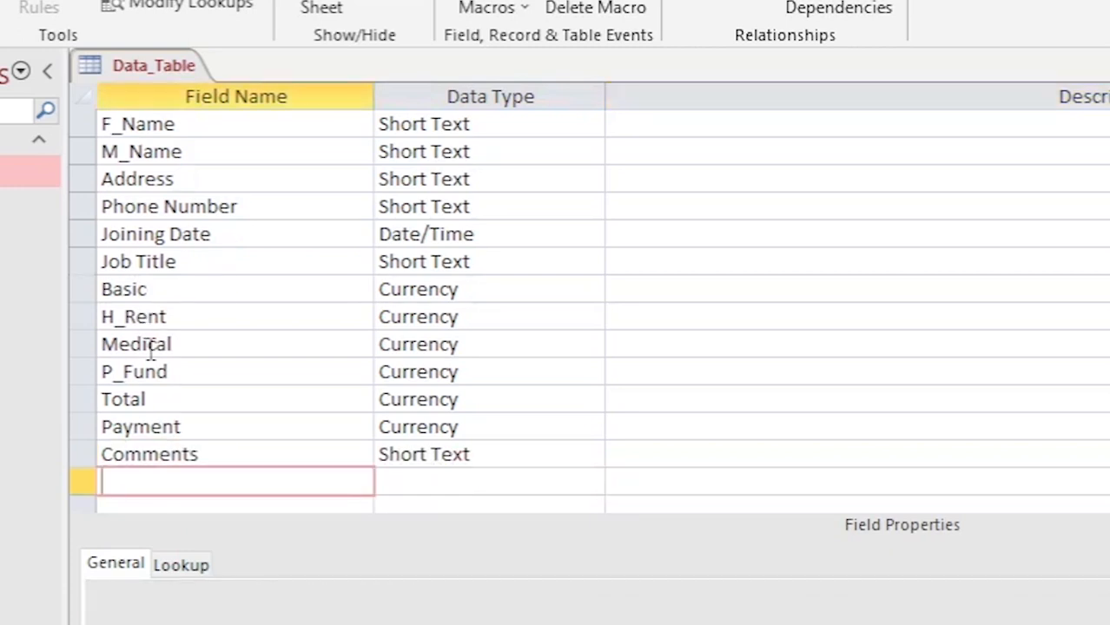
Add a Photo field with the Attachment data type and close the table design.
{"action": "type", "text": "Photo"}
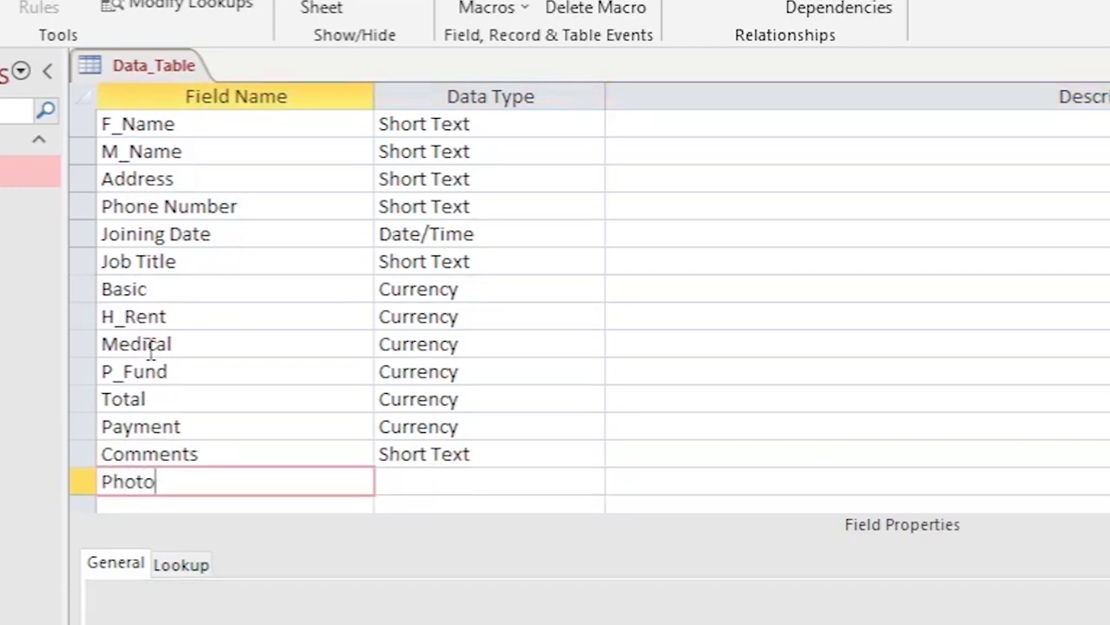
{"action": "key", "text": "Return"}
{"action": "type", "text": "at"}
{"action": "key", "text": "Return"}
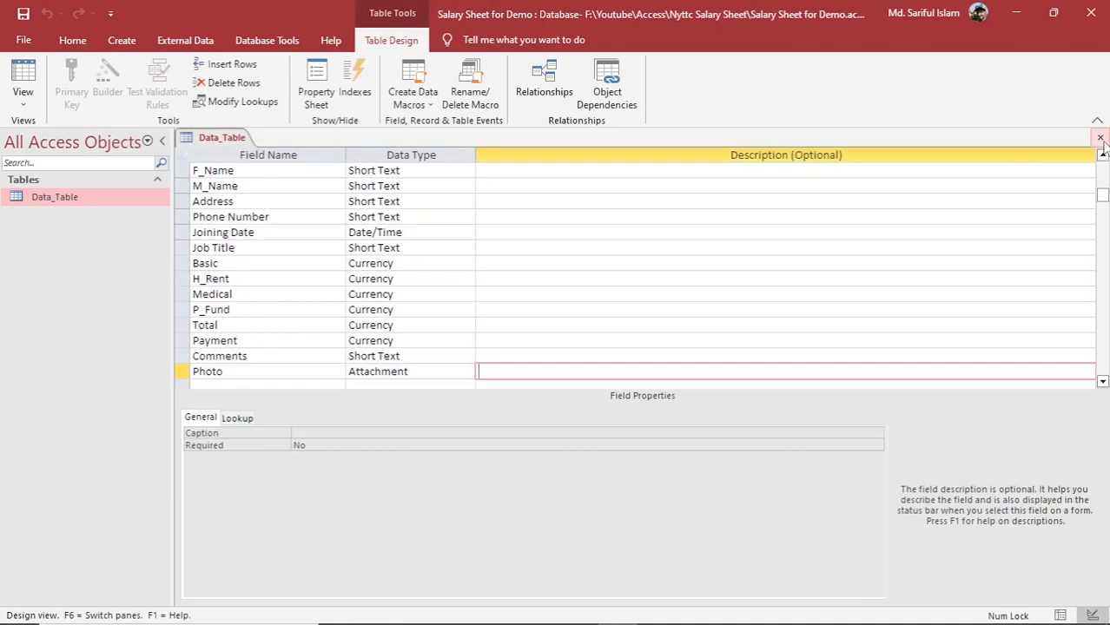
{"action": "left_click", "coordinate": [1099, 137]}
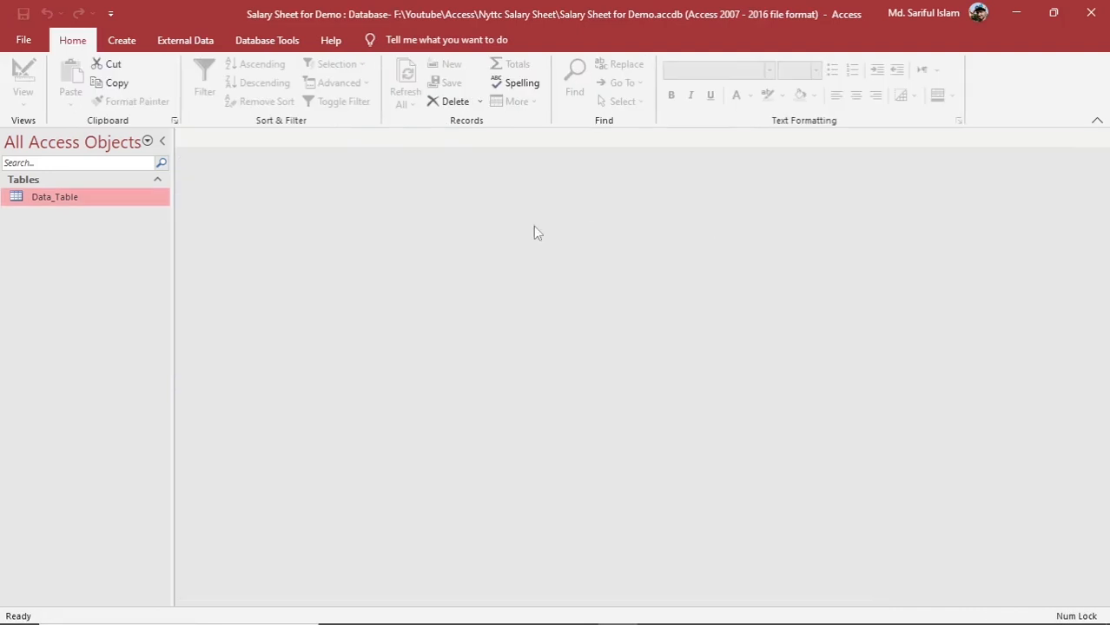
Open Data_Table in Datasheet view and step through its fields from ID to Basic.
{"action": "double_click", "coordinate": [127, 197]}
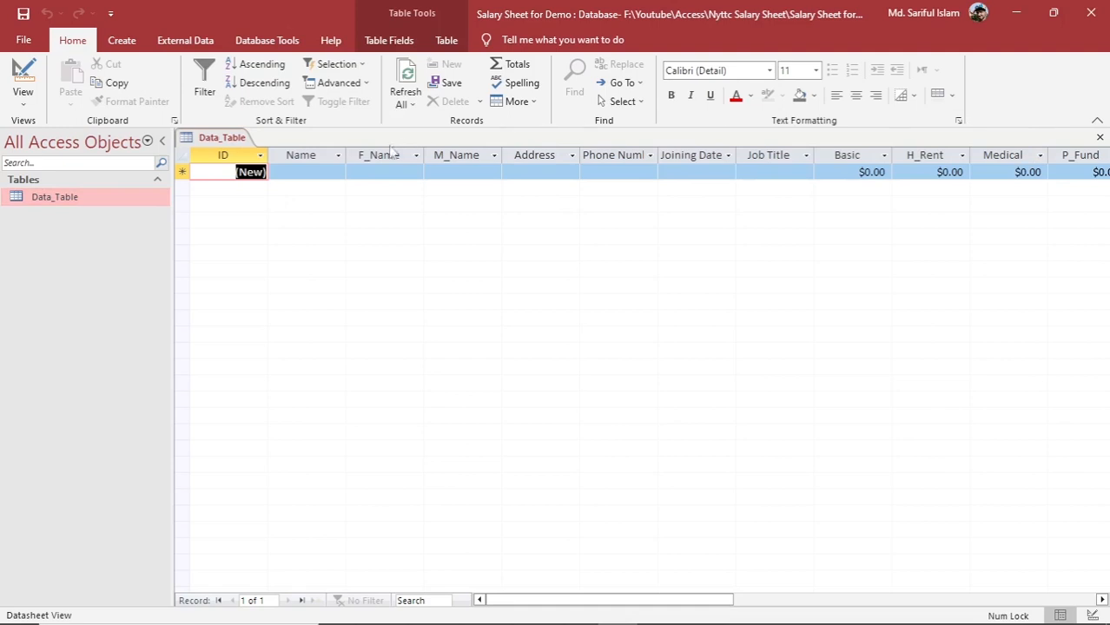
{"action": "key", "text": "Tab"}
{"action": "key", "text": "Tab"}
{"action": "key", "text": "Tab"}
{"action": "key", "text": "Tab"}
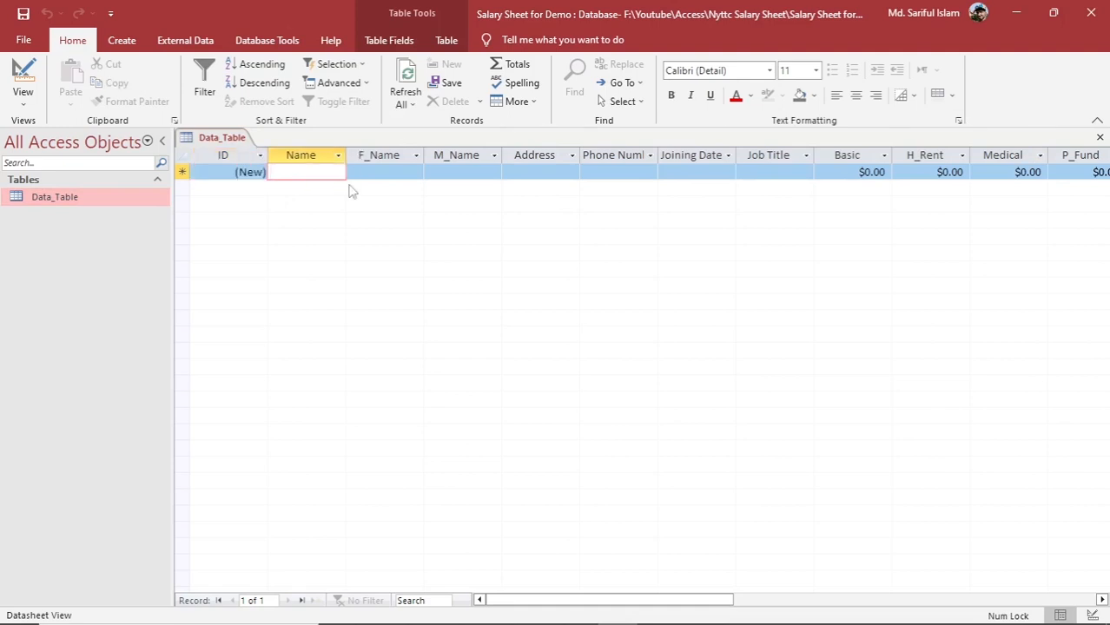
{"action": "key", "text": "Tab"}
{"action": "key", "text": "Tab"}
{"action": "key", "text": "Tab"}
{"action": "key", "text": "Tab"}
{"action": "key", "text": "Tab"}
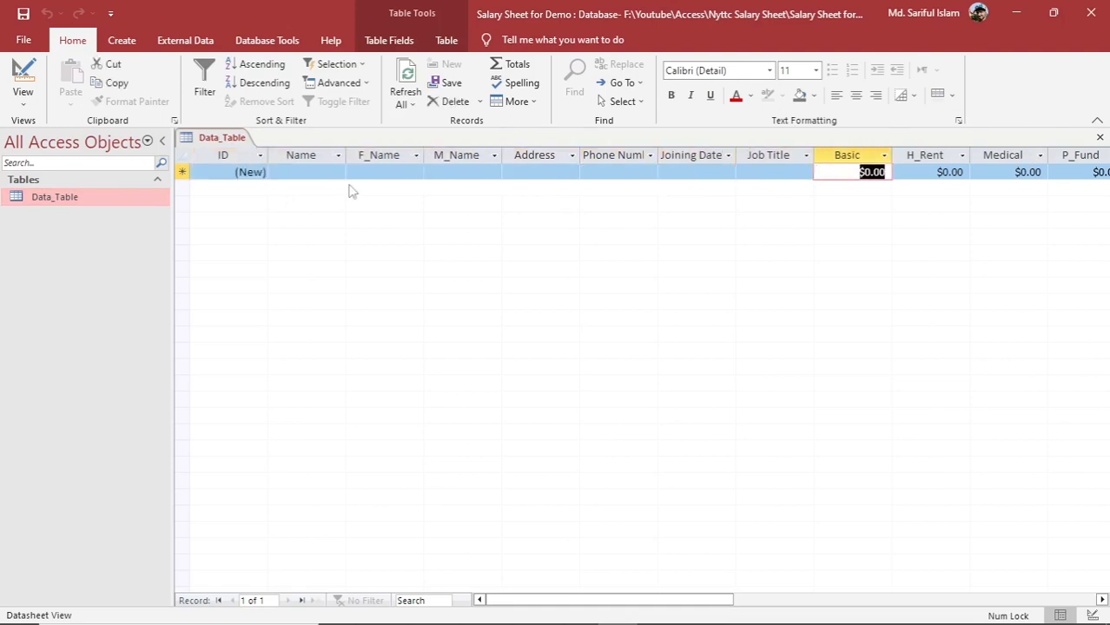
Review the empty record's columns from Name through the attachment field, ending back at the ID field.
{"action": "left_click", "coordinate": [316, 171]}
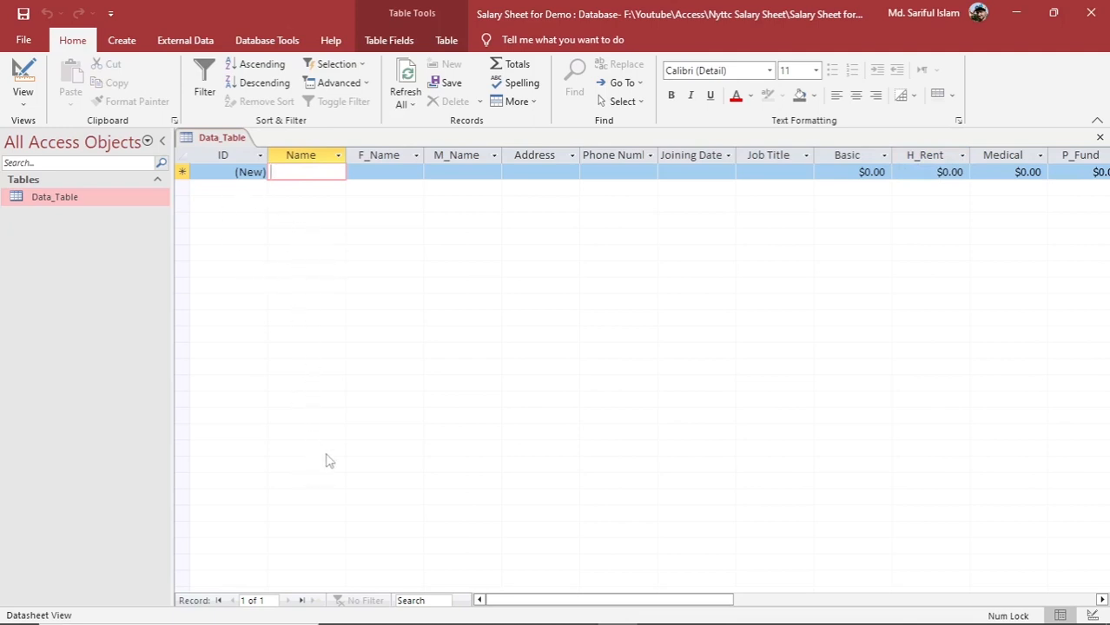
{"action": "key", "text": "Tab"}
{"action": "key", "text": "Tab"}
{"action": "key", "text": "Tab"}
{"action": "key", "text": "Tab"}
{"action": "key", "text": "Tab"}
{"action": "key", "text": "Tab"}
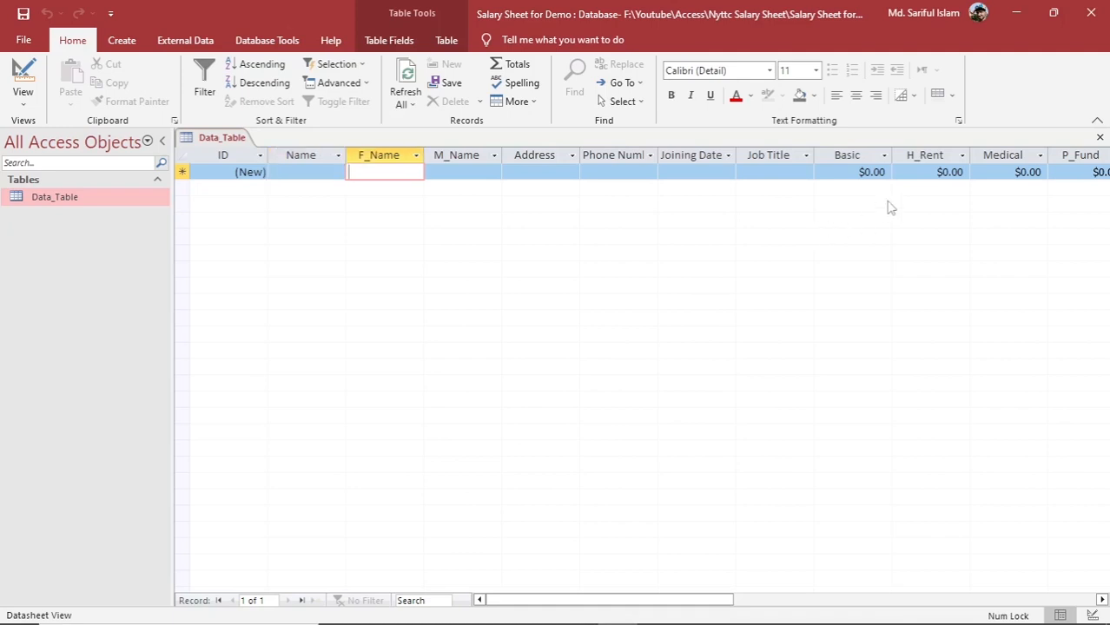
{"action": "key", "text": "Tab"}
{"action": "key", "text": "Tab"}
{"action": "key", "text": "Tab"}
{"action": "key", "text": "Tab"}
{"action": "key", "text": "Tab"}
{"action": "key", "text": "Tab"}
{"action": "key", "text": "Tab"}
{"action": "key", "text": "Tab"}
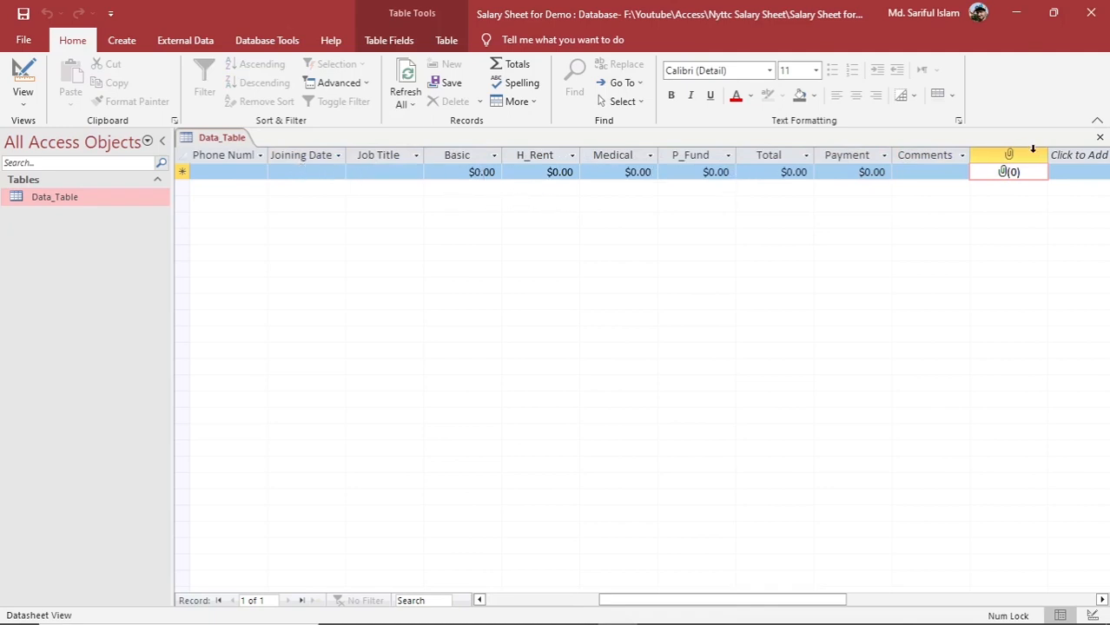
{"action": "key", "text": "shift+Tab"}
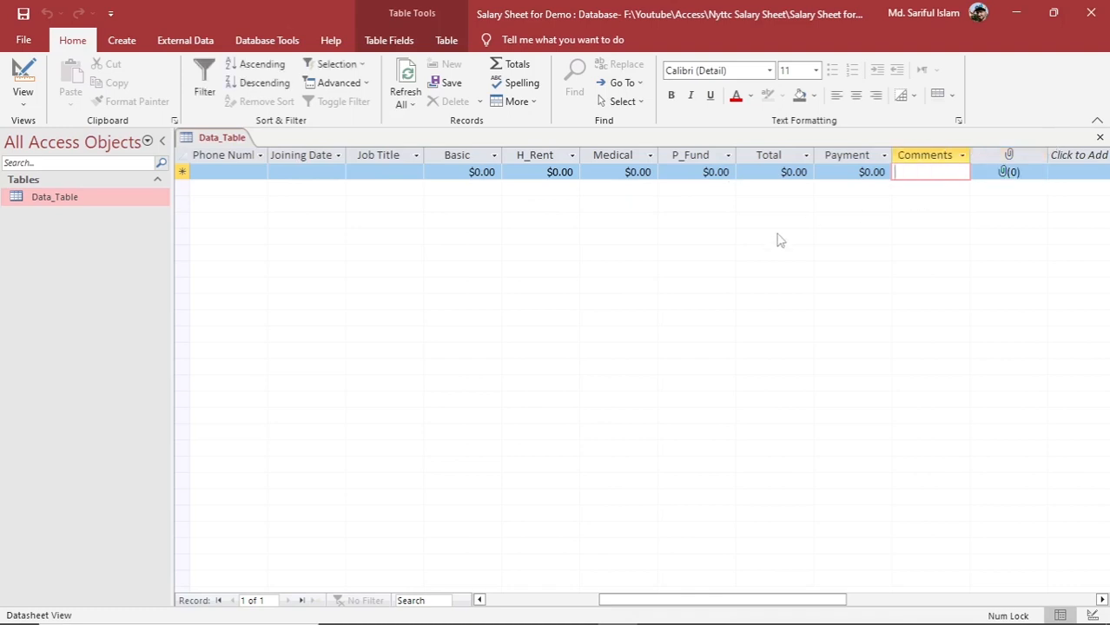
{"action": "key", "text": "Home"}
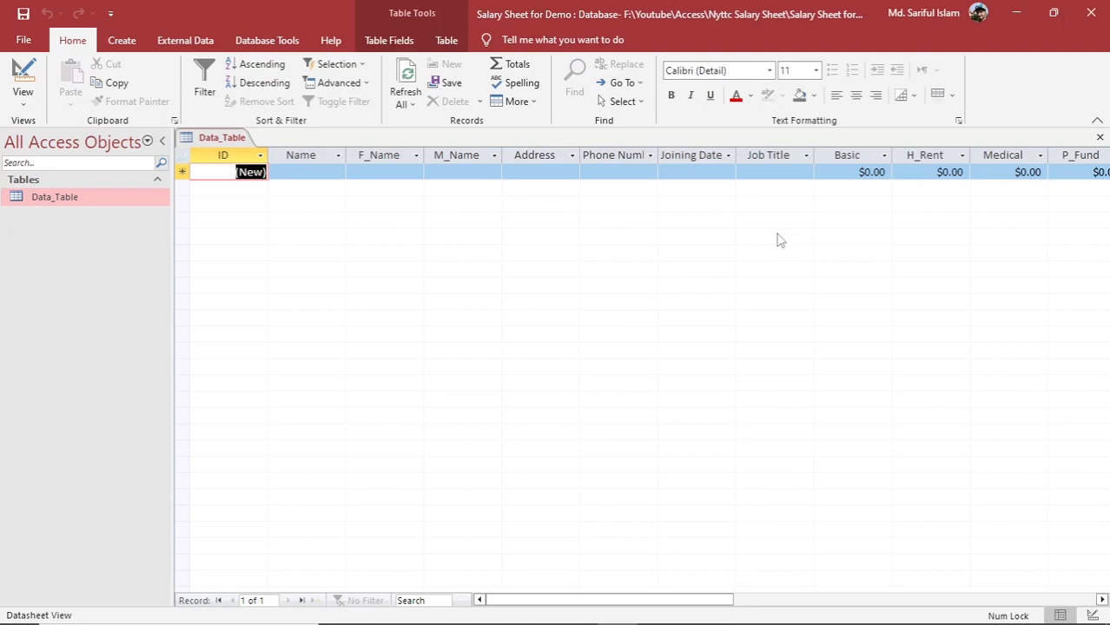
Close the Data_Table datasheet and reopen the table in Design view.
{"action": "left_click", "coordinate": [1100, 139]}
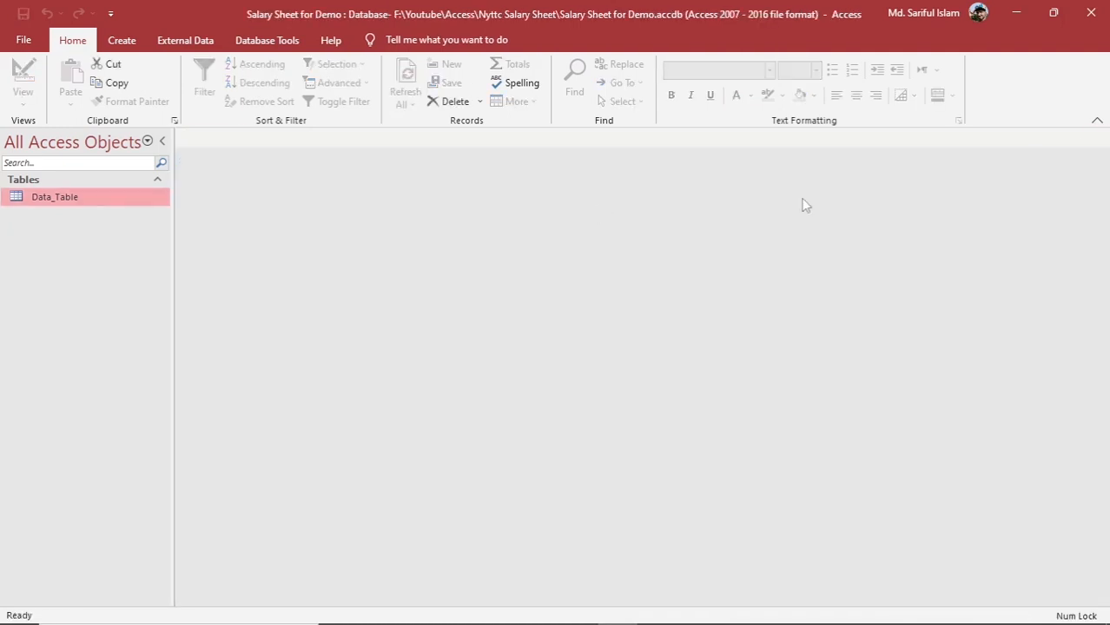
{"action": "right_click", "coordinate": [145, 203]}
{"action": "left_click", "coordinate": [178, 230]}
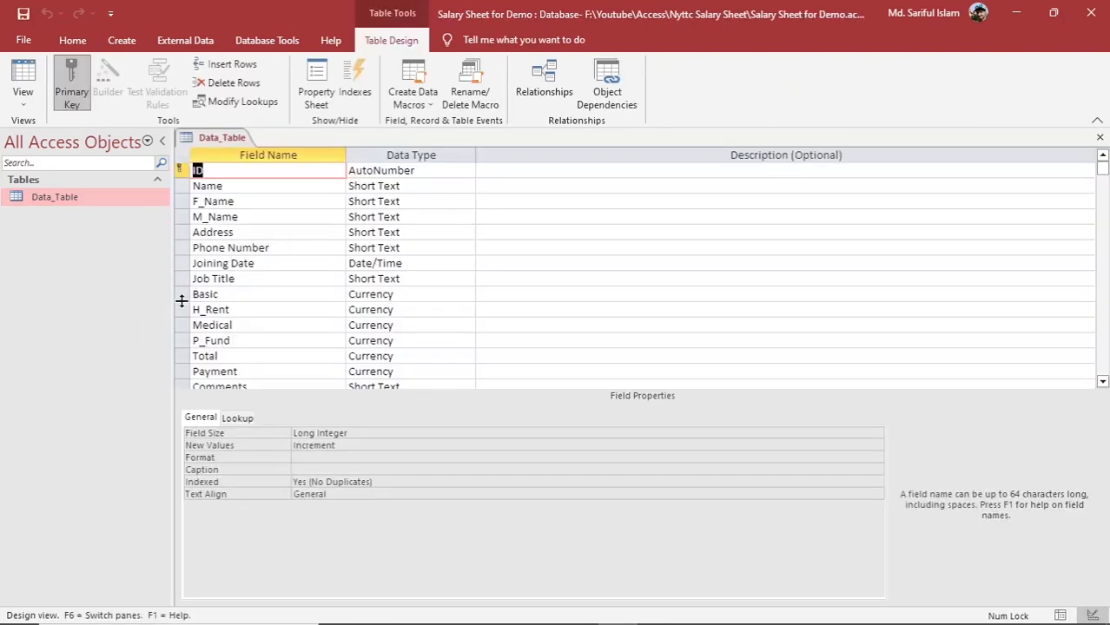
Examine the row commands available for the Total field in the table design without applying any.
{"action": "scroll", "coordinate": [194, 346], "scroll_direction": "down", "scroll_amount": 2}
{"action": "scroll", "coordinate": [195, 345], "scroll_direction": "up", "scroll_amount": 1}
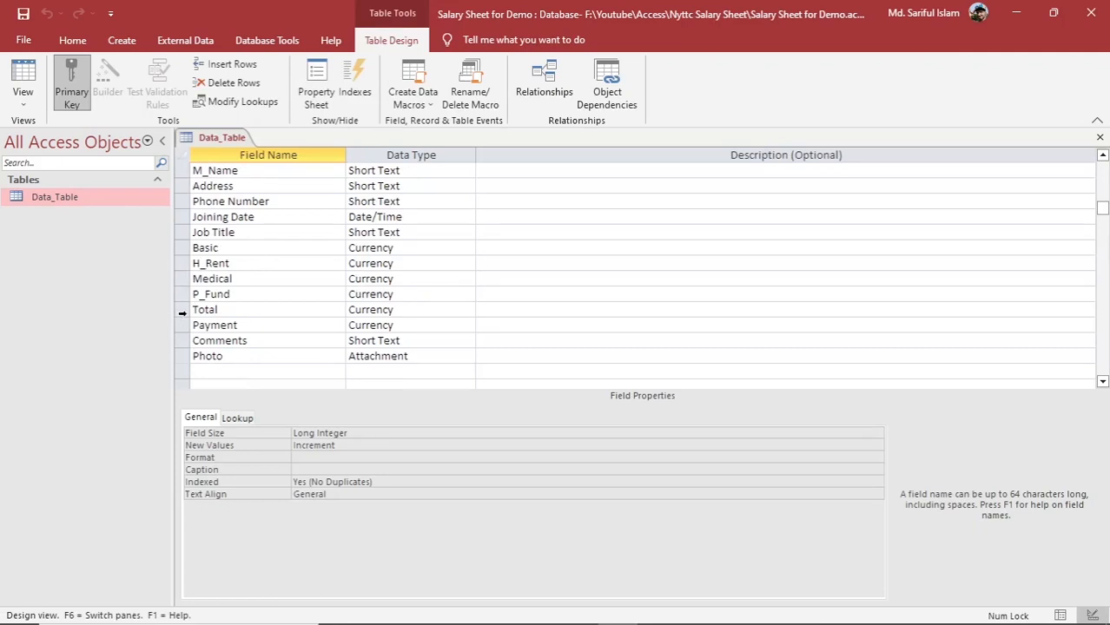
{"action": "left_click", "coordinate": [182, 310]}
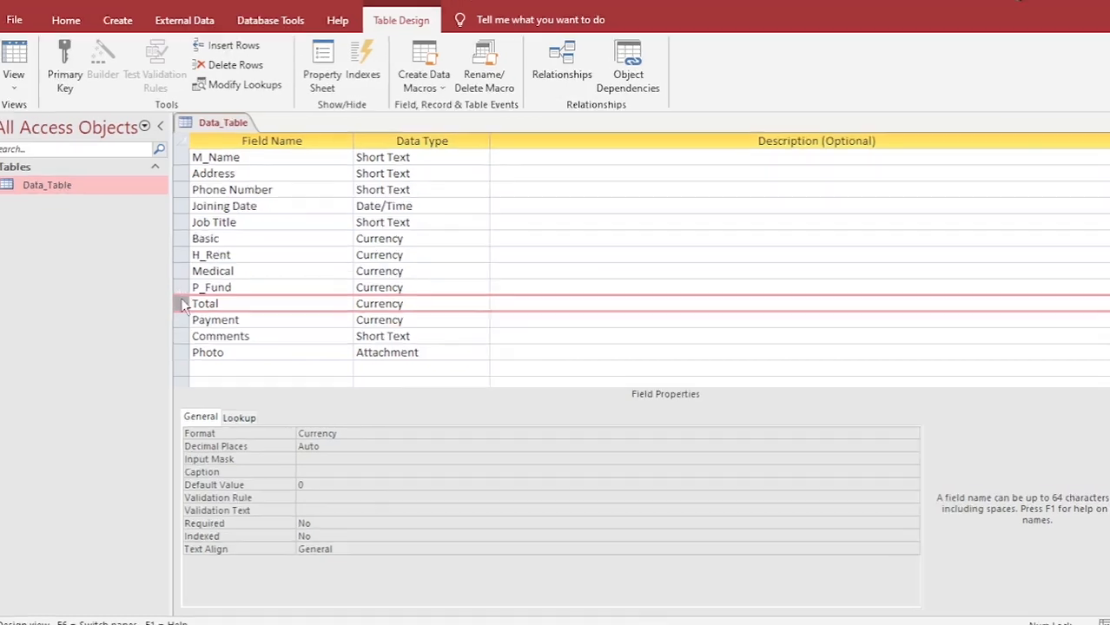
{"action": "right_click", "coordinate": [182, 307]}
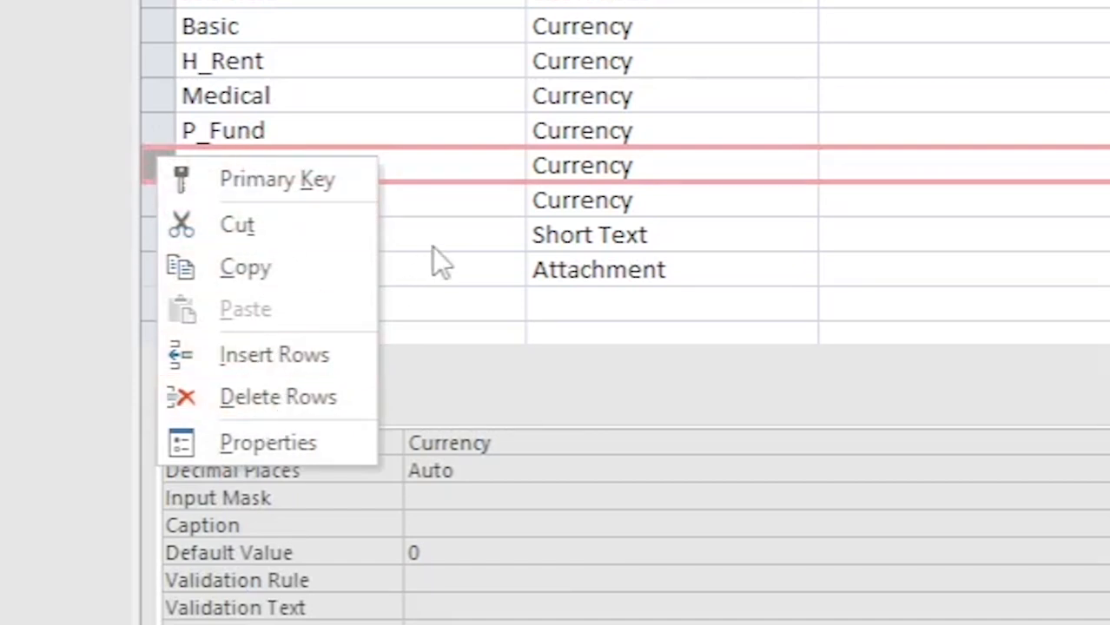
{"action": "left_click", "coordinate": [432, 247]}
{"action": "scroll", "coordinate": [445, 139], "scroll_direction": "up", "scroll_amount": 1}
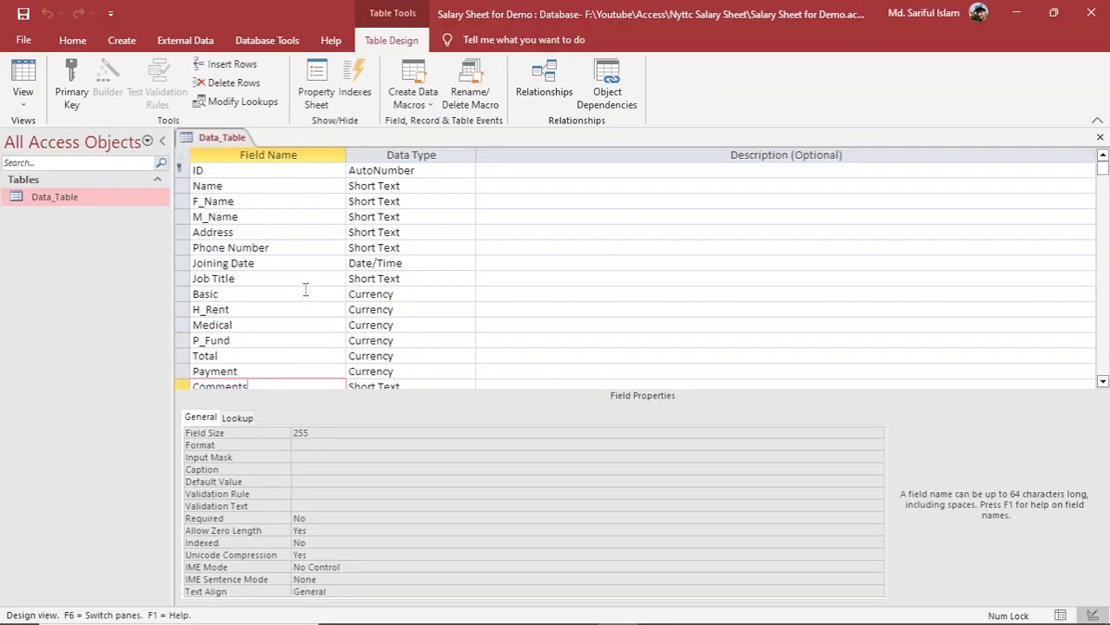
Set the ID field's caption to আইডি নং using the Zoom editor.
{"action": "left_click", "coordinate": [251, 170]}
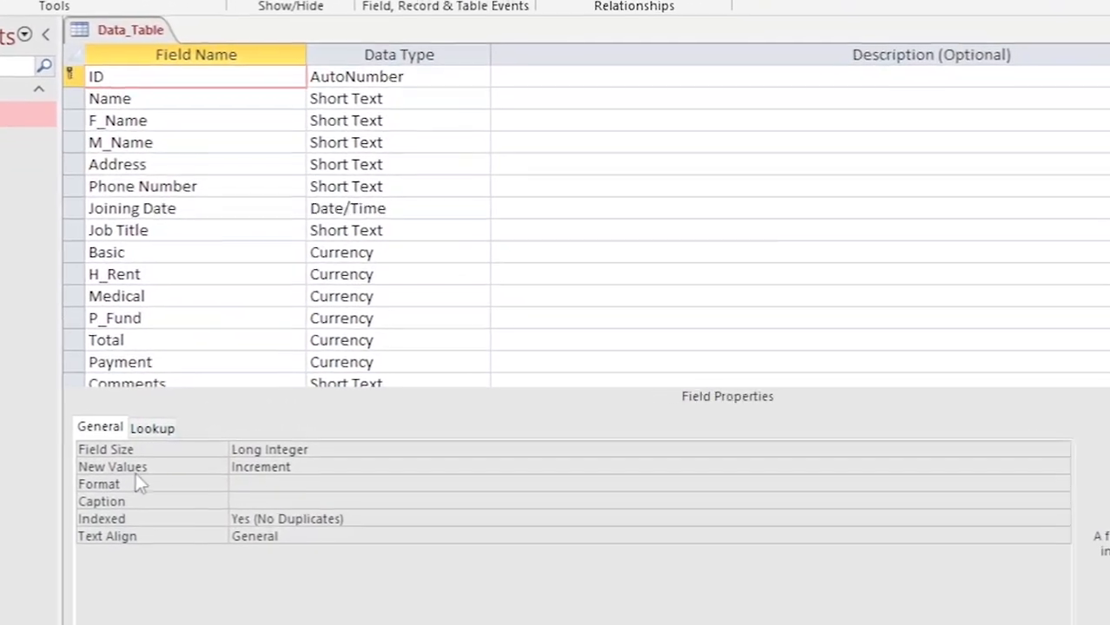
{"action": "right_click", "coordinate": [227, 512]}
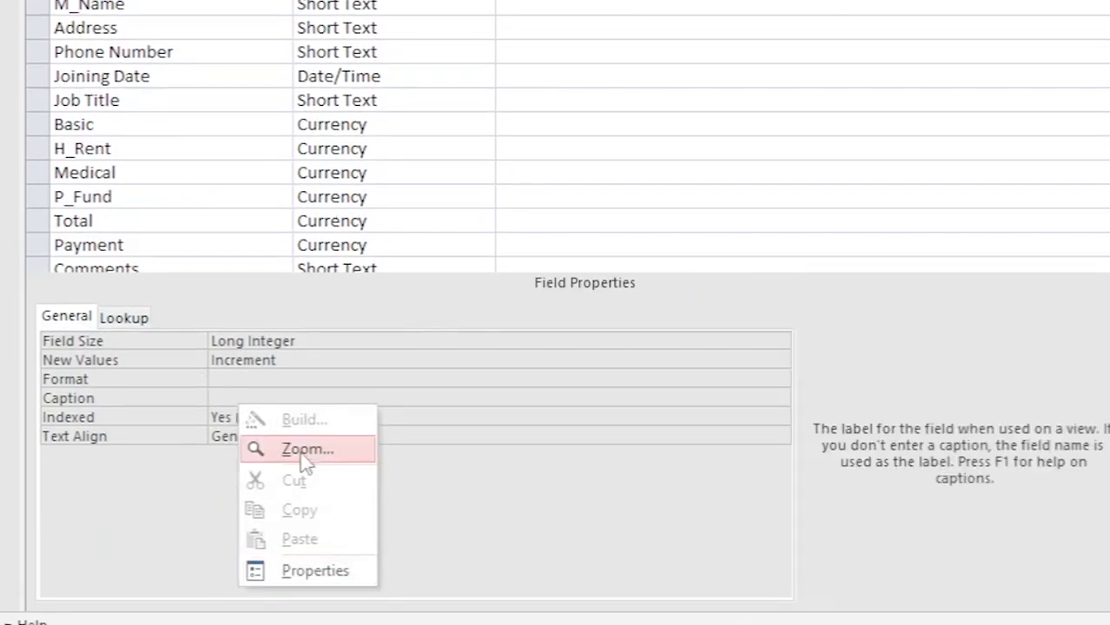
{"action": "left_click", "coordinate": [305, 452]}
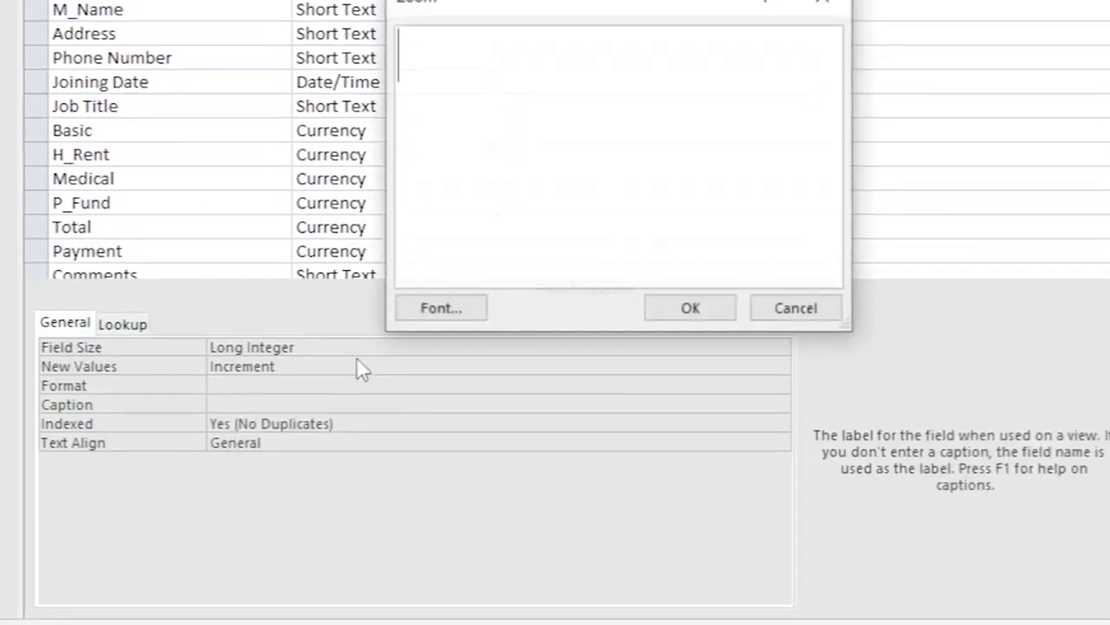
{"action": "left_click_drag", "start_coordinate": [541, 327], "coordinate": [686, 156]}
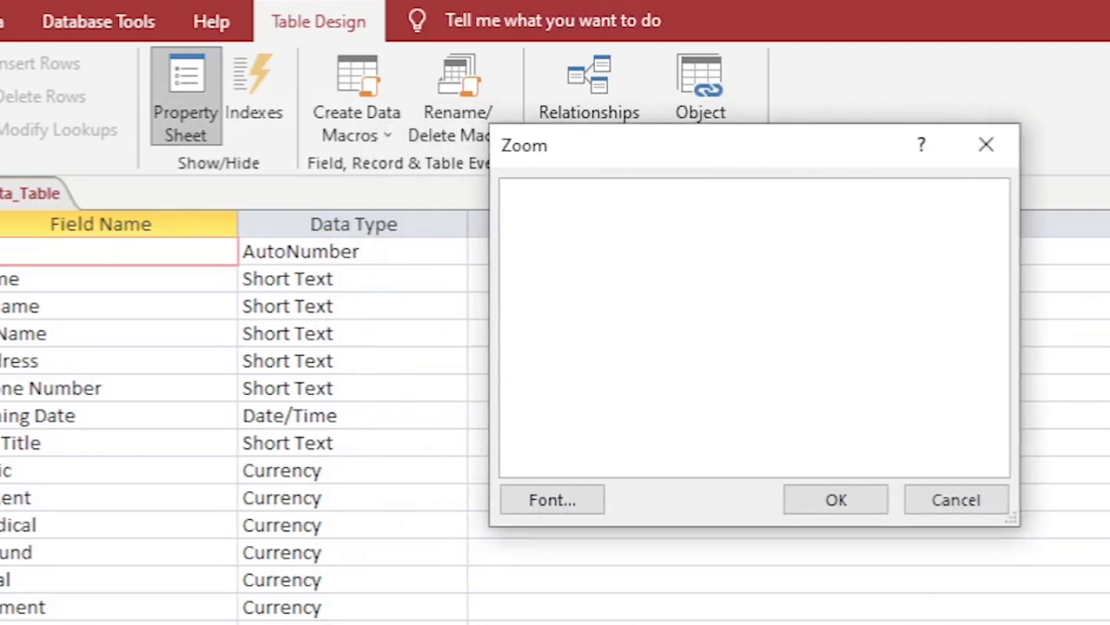
{"action": "type", "text": "আই"}
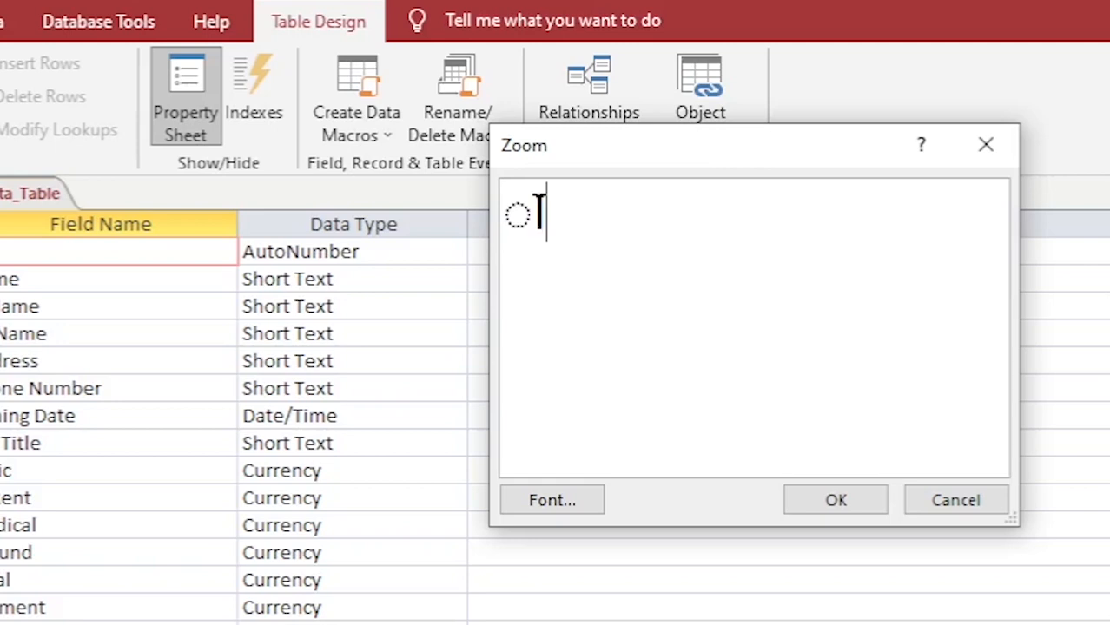
{"action": "type", "text": "ডি নং"}
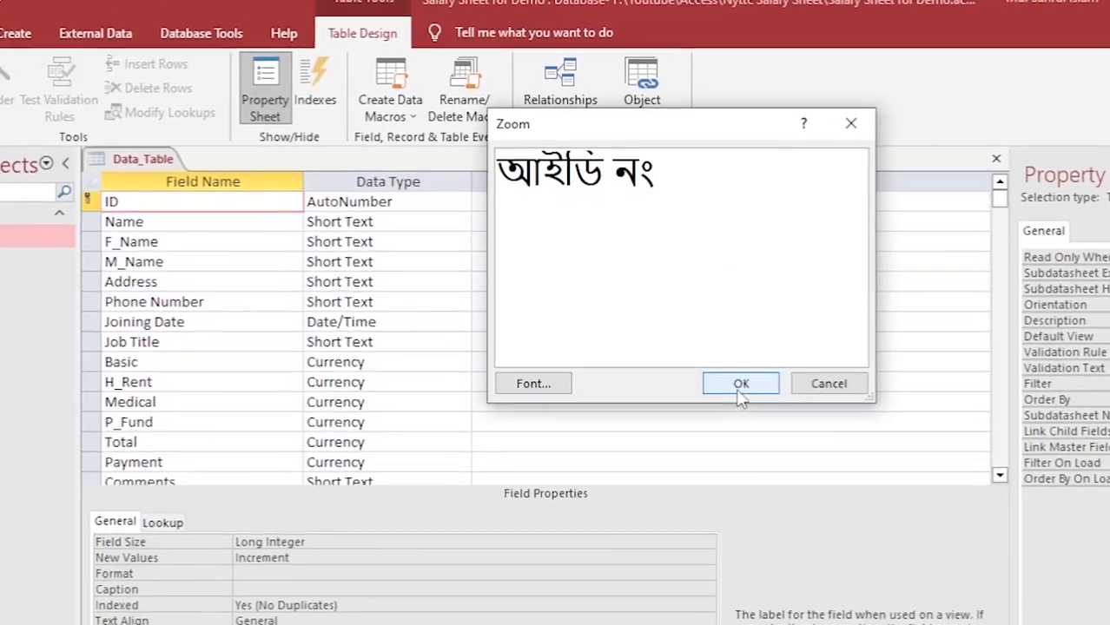
{"action": "left_click", "coordinate": [780, 438]}
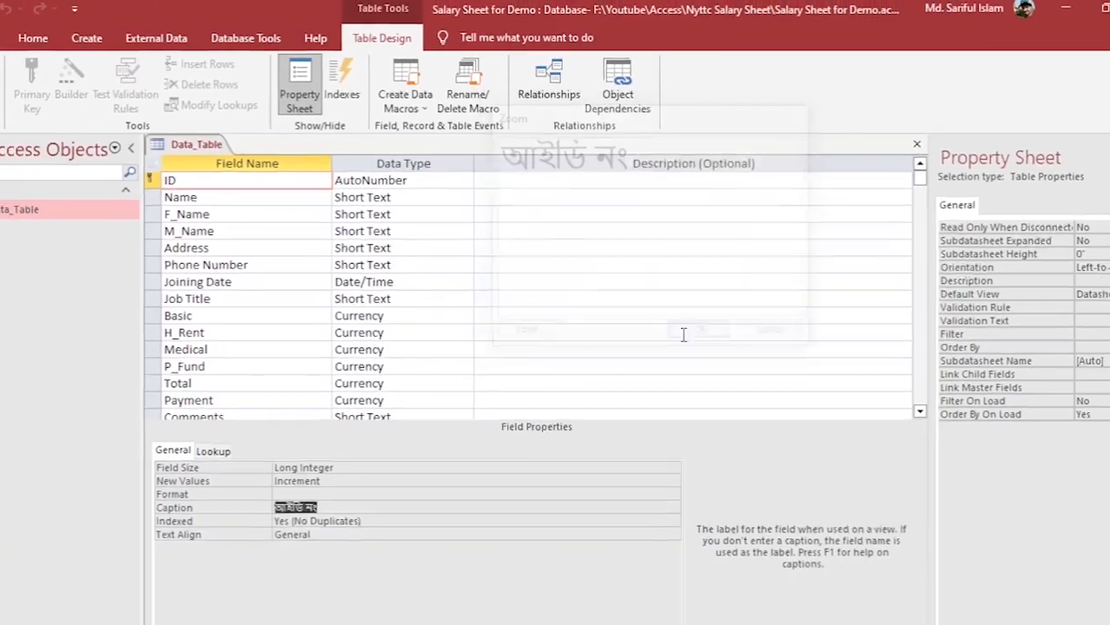
Set the Name field's caption to নাম using the Zoom editor.
{"action": "left_click", "coordinate": [163, 261]}
{"action": "left_click", "coordinate": [224, 160]}
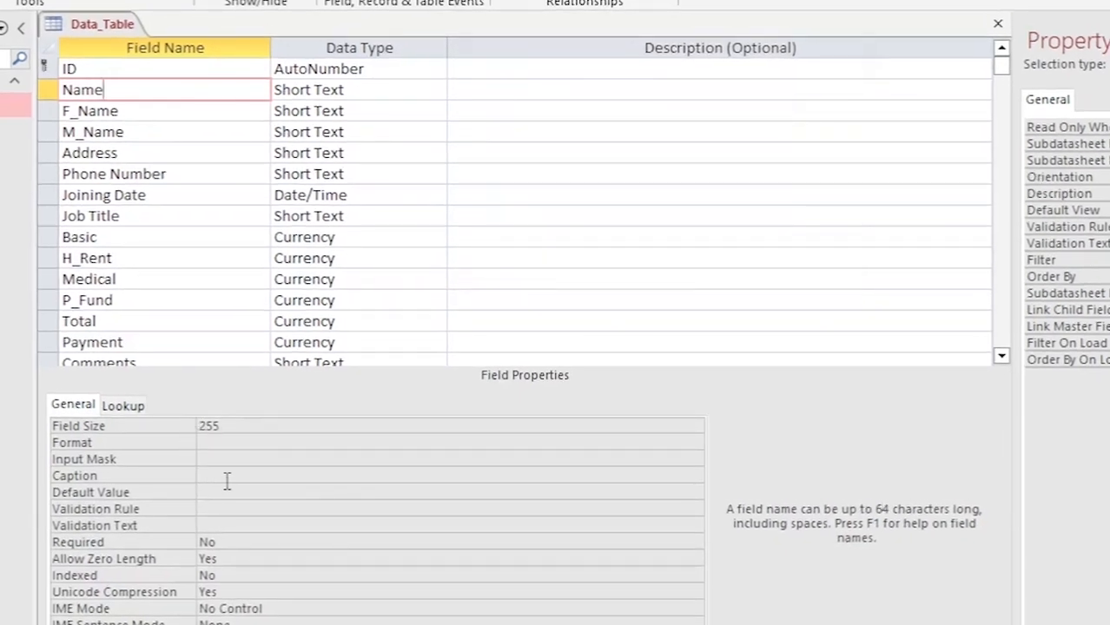
{"action": "left_click", "coordinate": [227, 479]}
{"action": "right_click", "coordinate": [227, 480]}
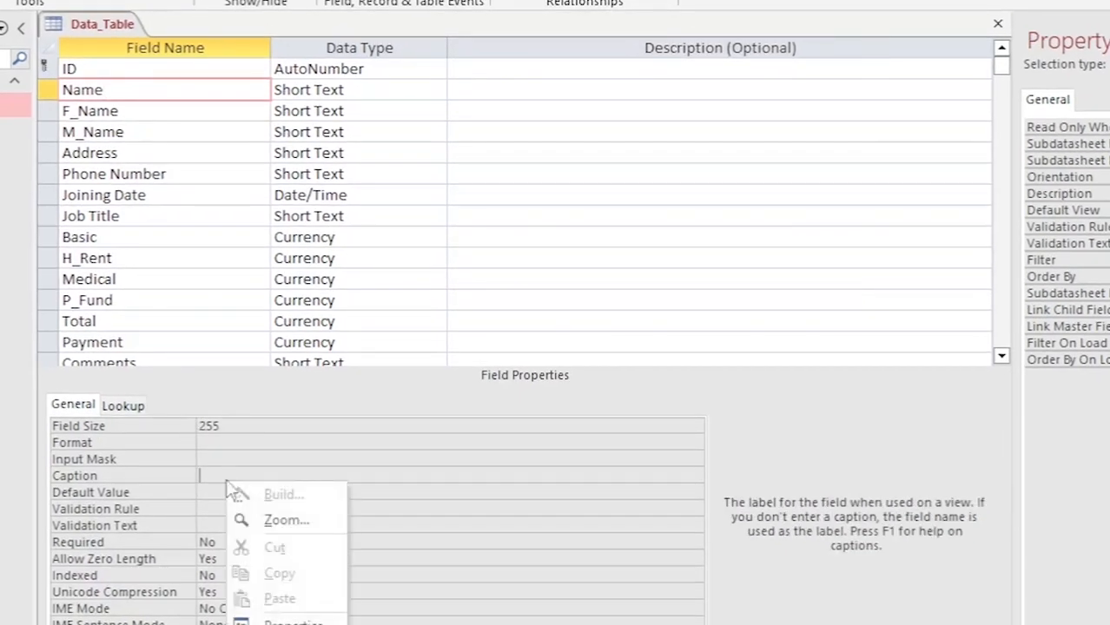
{"action": "left_click", "coordinate": [285, 520]}
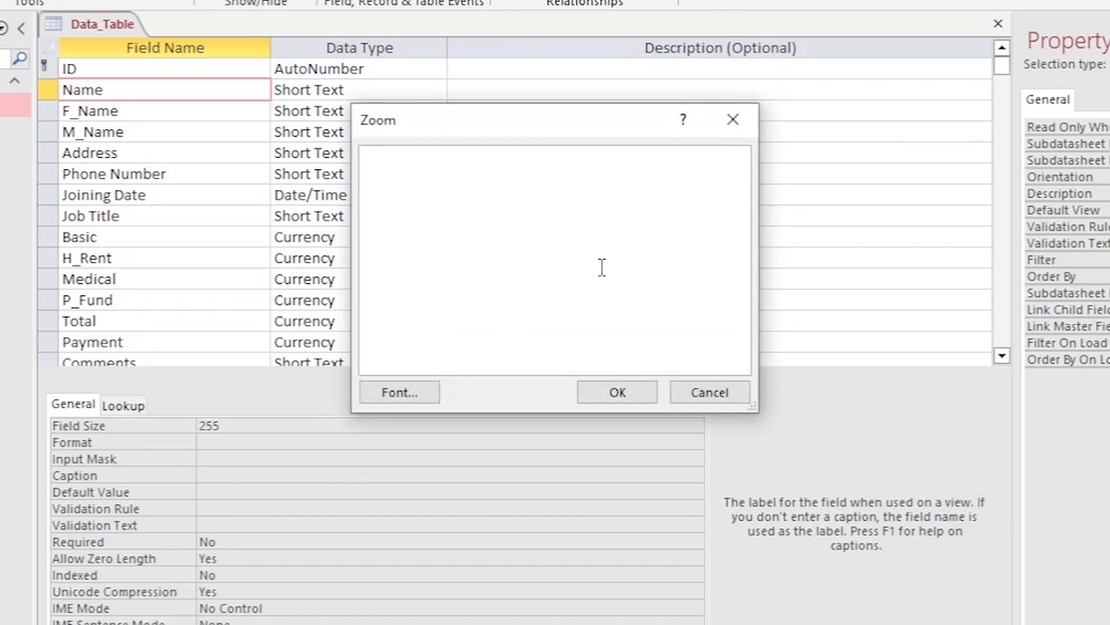
{"action": "type", "text": "নাম"}
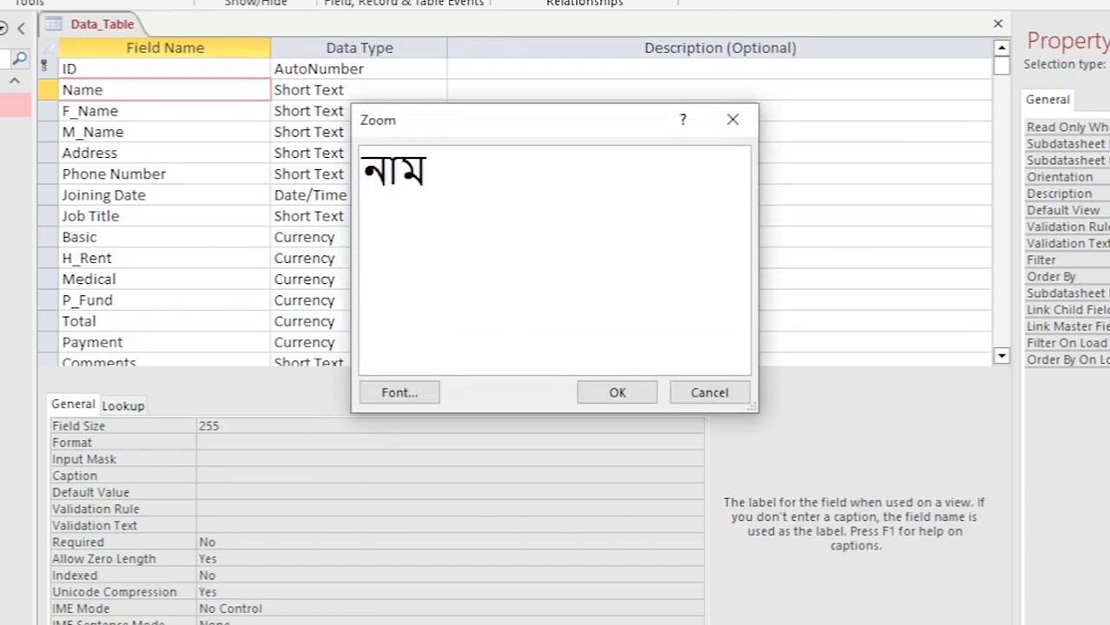
{"action": "left_click", "coordinate": [621, 402]}
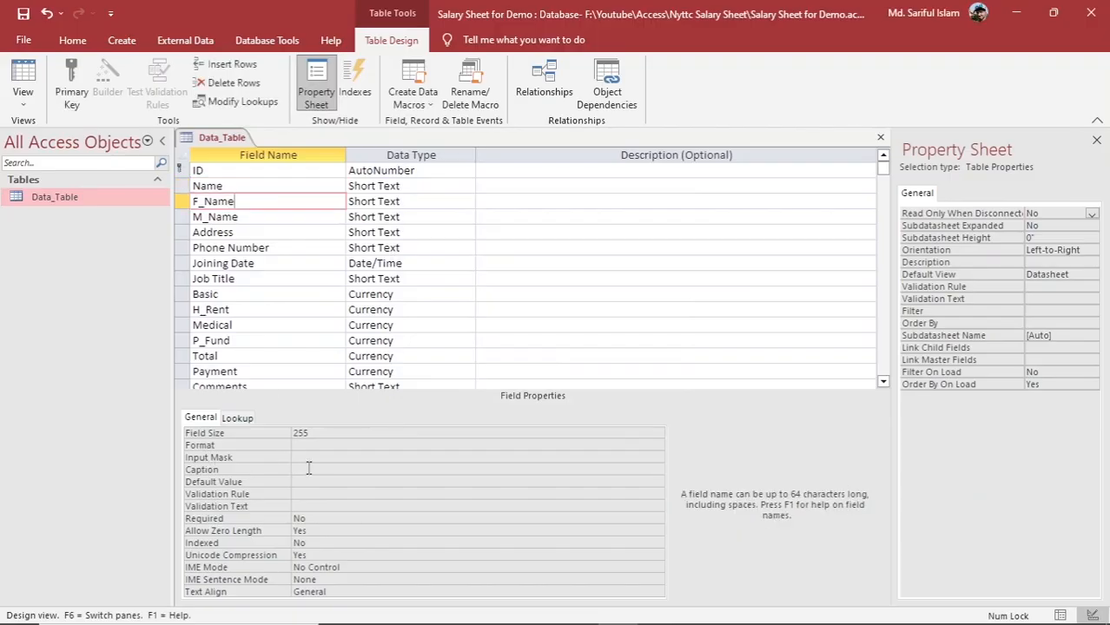
Fill in Bengali captions for the F_Name, M_Name and Address fields, using মায়ের নাম for M_Name.
{"action": "left_click", "coordinate": [308, 469]}
{"action": "left_click", "coordinate": [226, 217]}
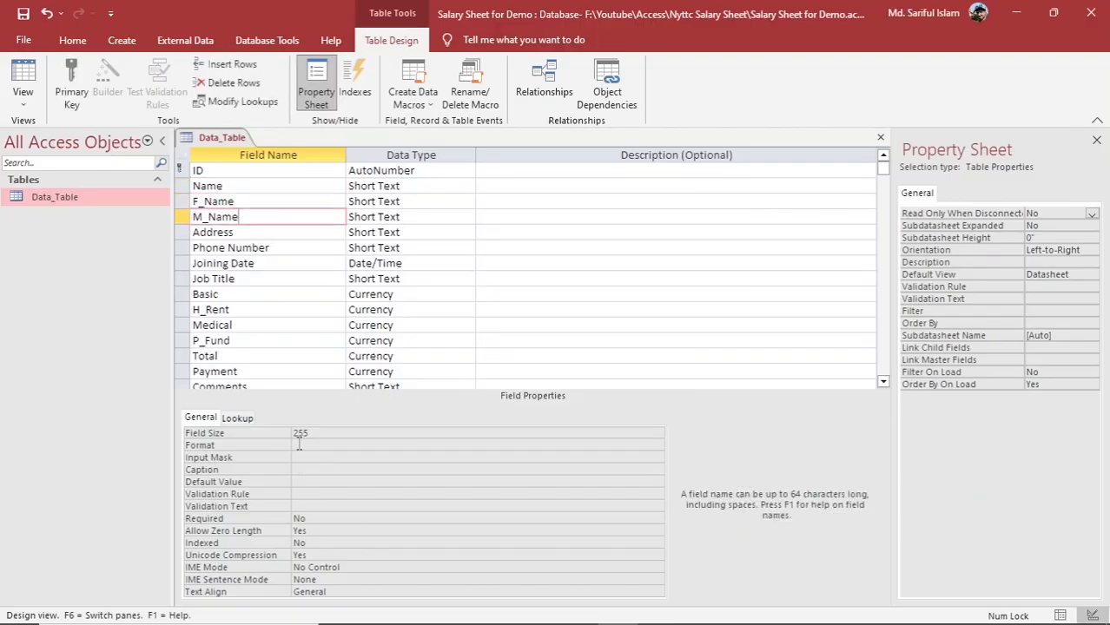
{"action": "left_click", "coordinate": [304, 469]}
{"action": "type", "text": "মায়ের নাম"}
{"action": "left_click", "coordinate": [295, 232]}
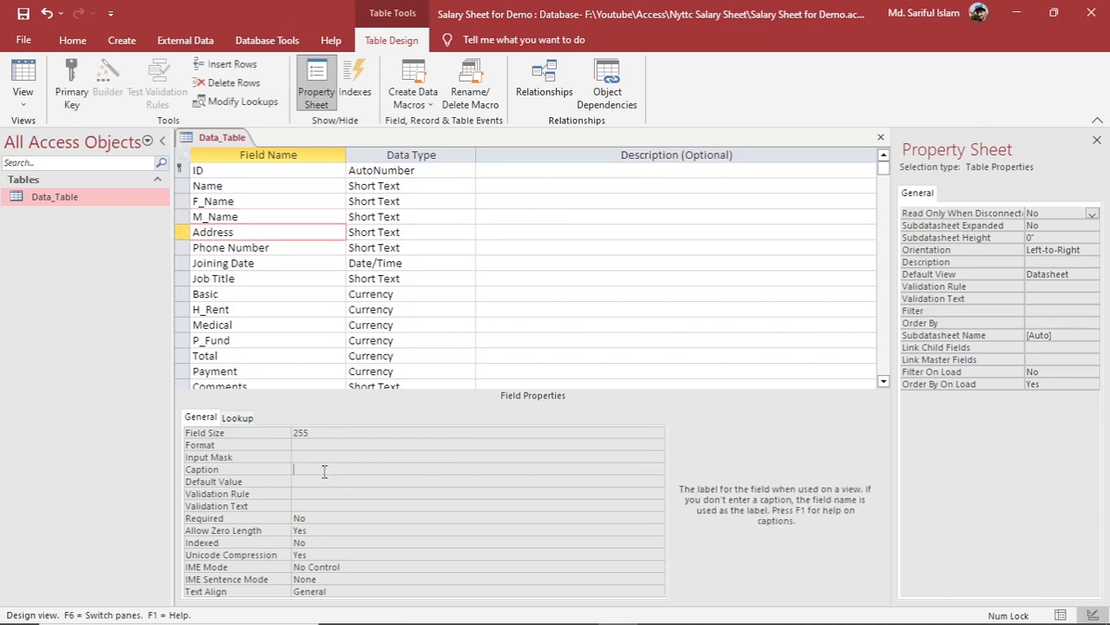
{"action": "left_click", "coordinate": [315, 469]}
{"action": "left_click", "coordinate": [293, 247]}
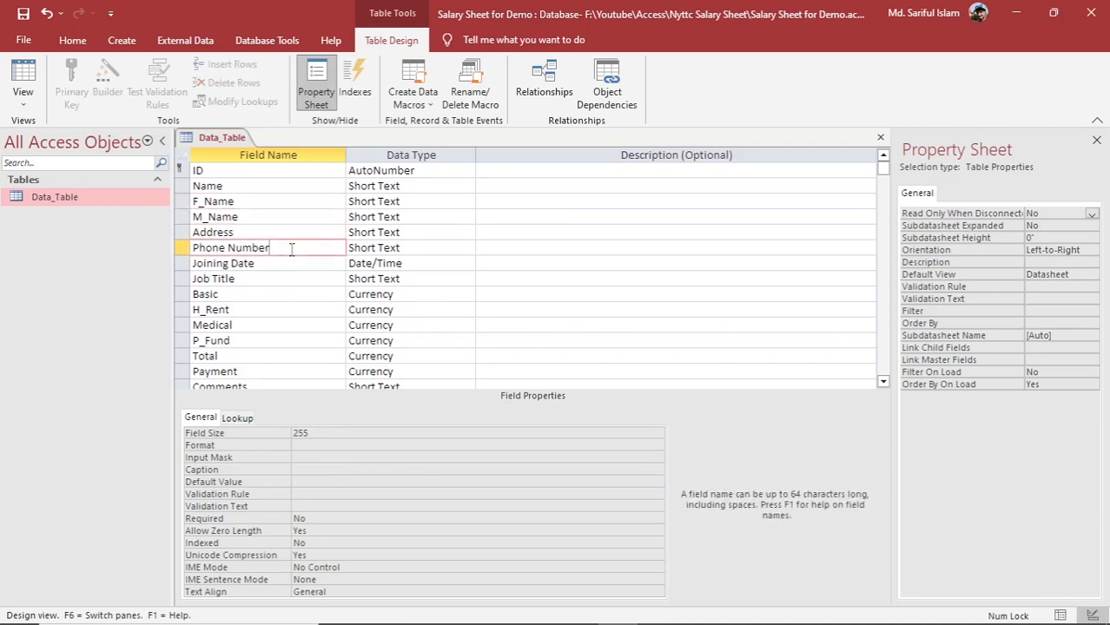
{"action": "left_click", "coordinate": [303, 458]}
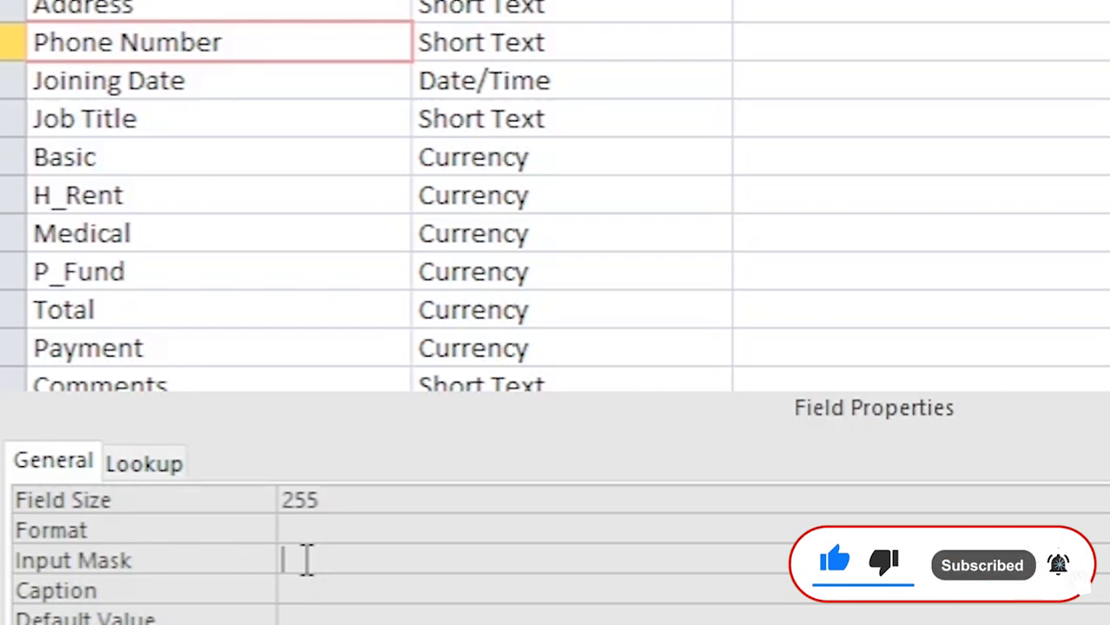
{"action": "type", "text": "00000"}
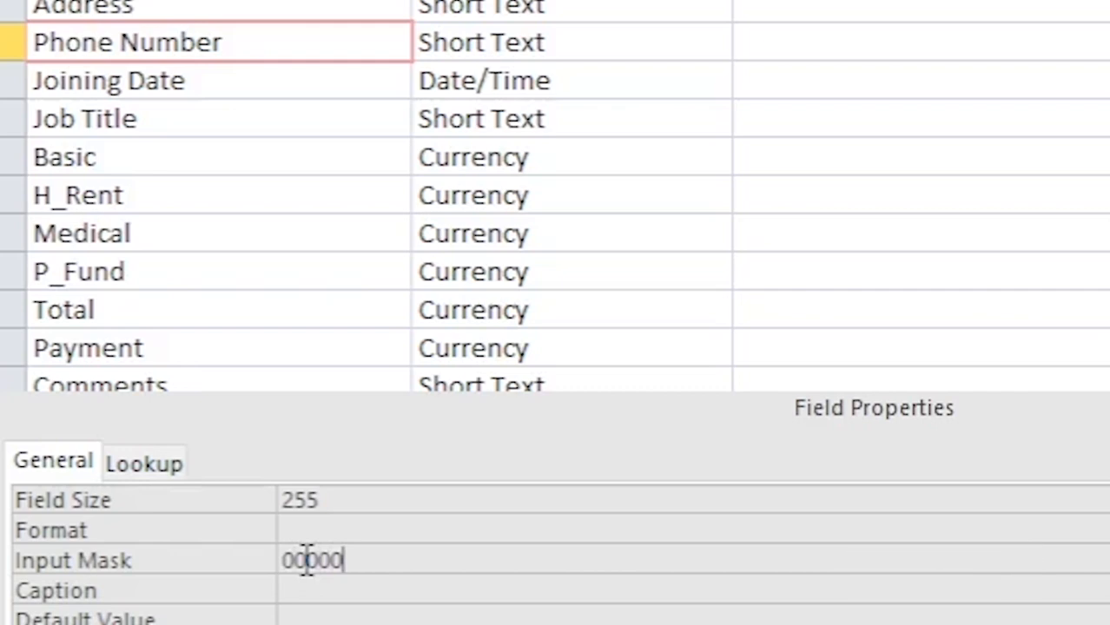
{"action": "type", "text": "-000000"}
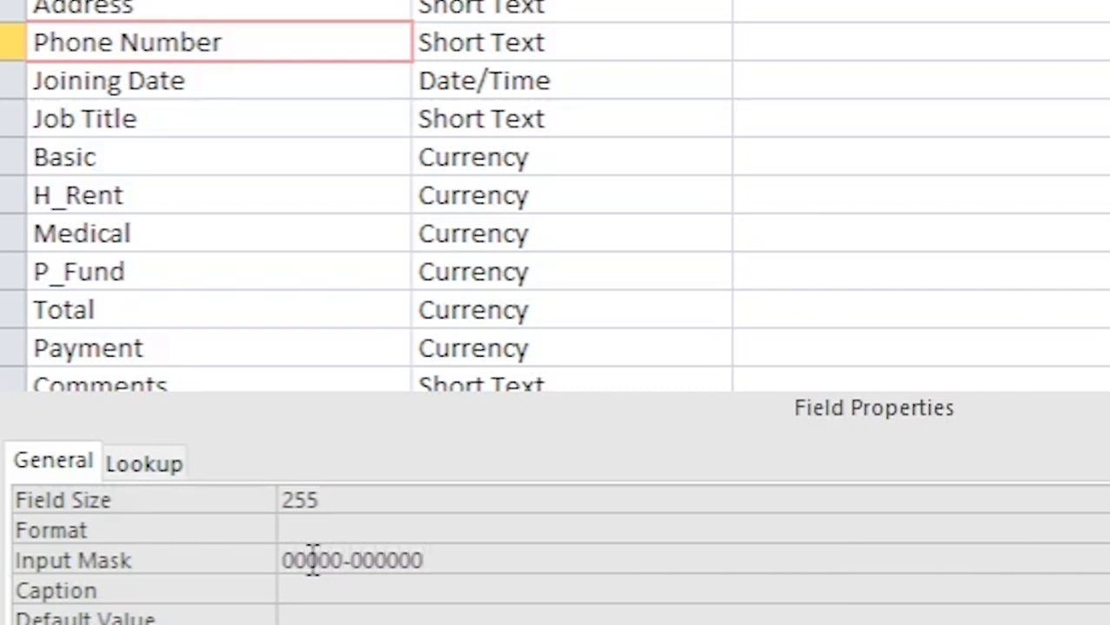
{"action": "left_click", "coordinate": [342, 501]}
{"action": "left_click_drag", "start_coordinate": [312, 501], "coordinate": [278, 500]}
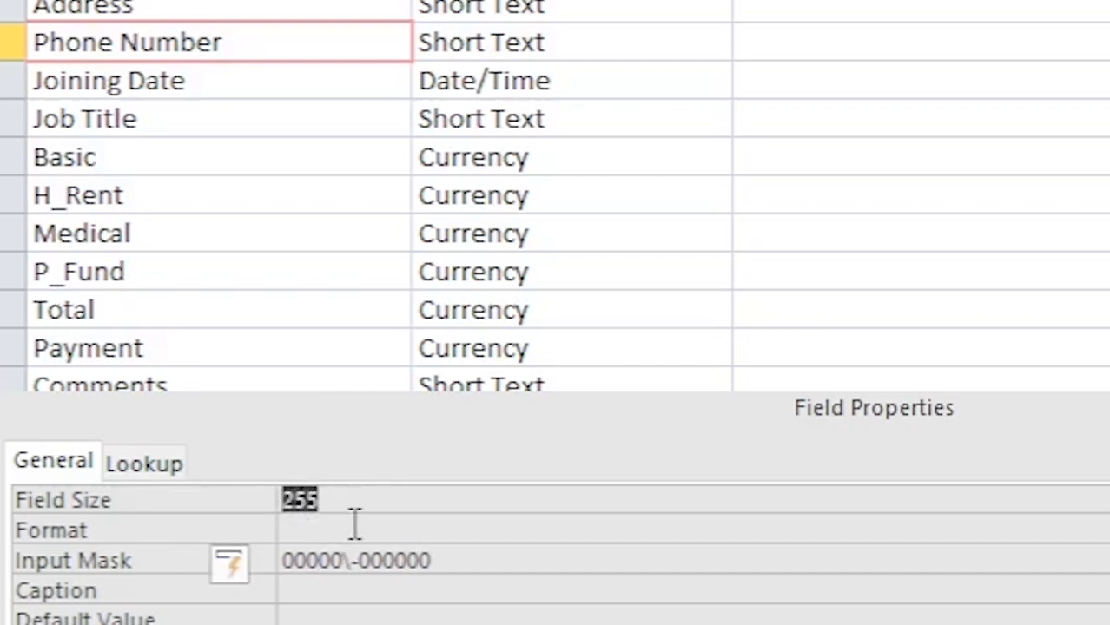
{"action": "type", "text": "11"}
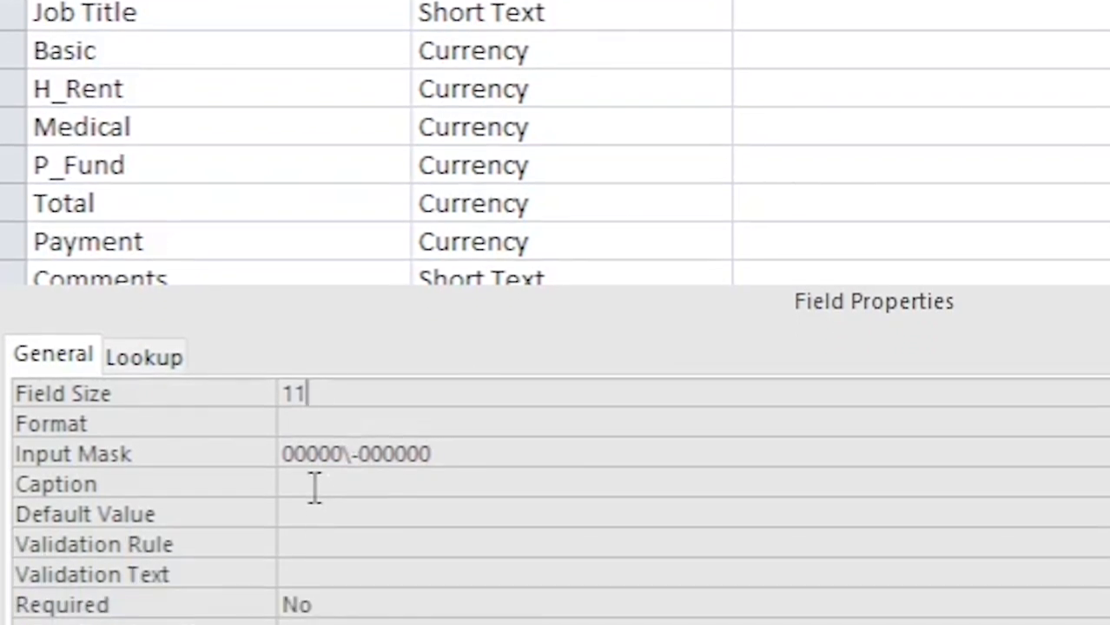
Set the Phone Number field's caption to ফোন নাম্বার using the Zoom editor.
{"action": "left_click", "coordinate": [314, 533]}
{"action": "right_click", "coordinate": [314, 538]}
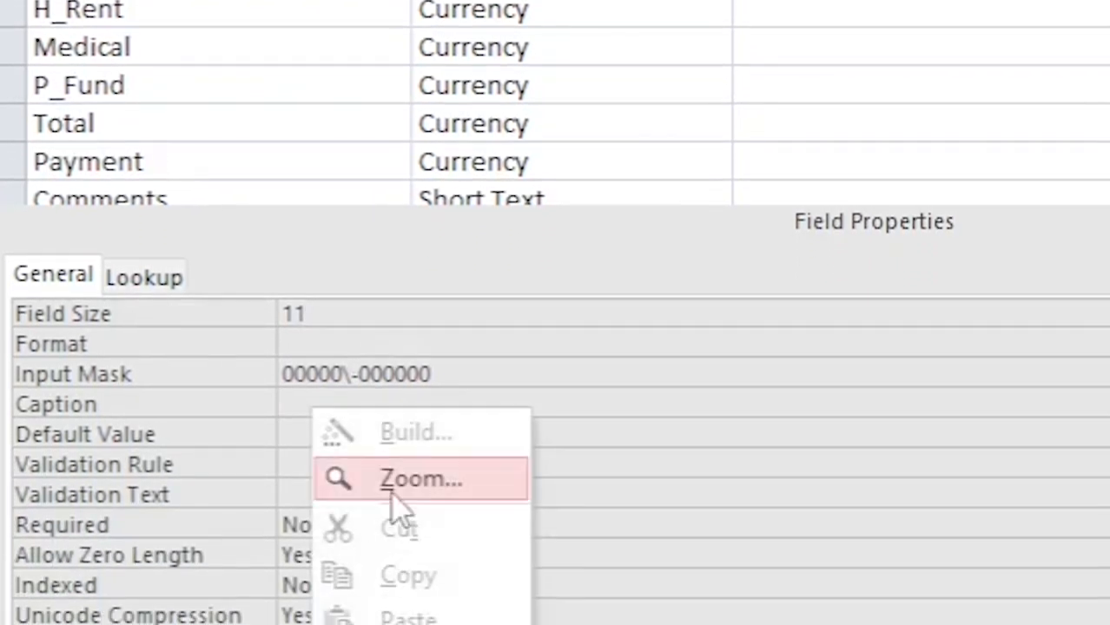
{"action": "left_click", "coordinate": [398, 506]}
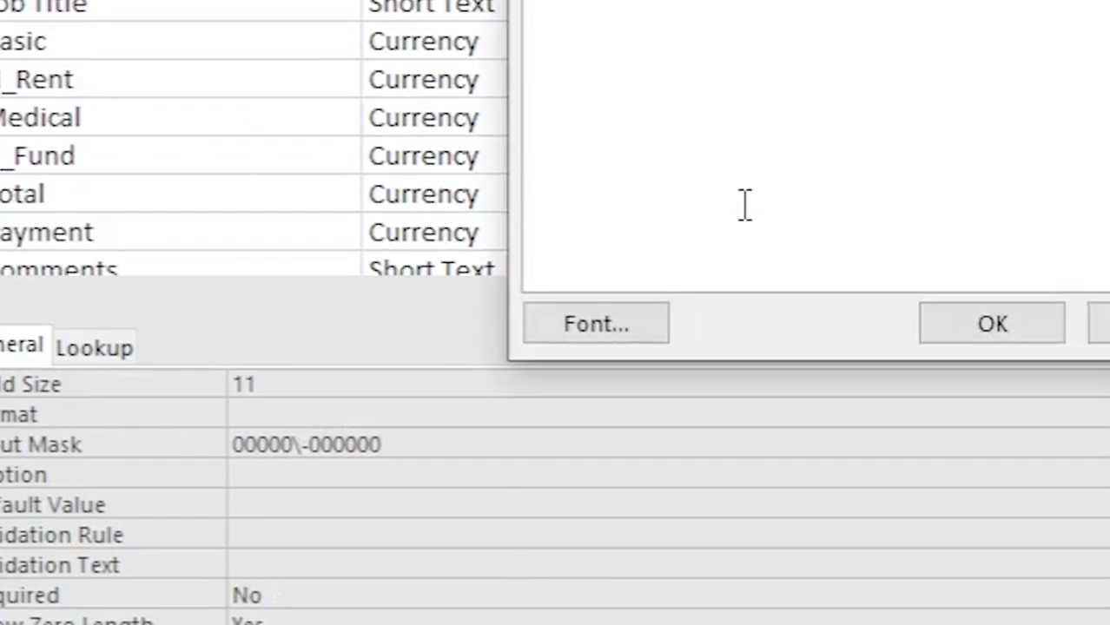
{"action": "type", "text": "ফোন নাম্বার"}
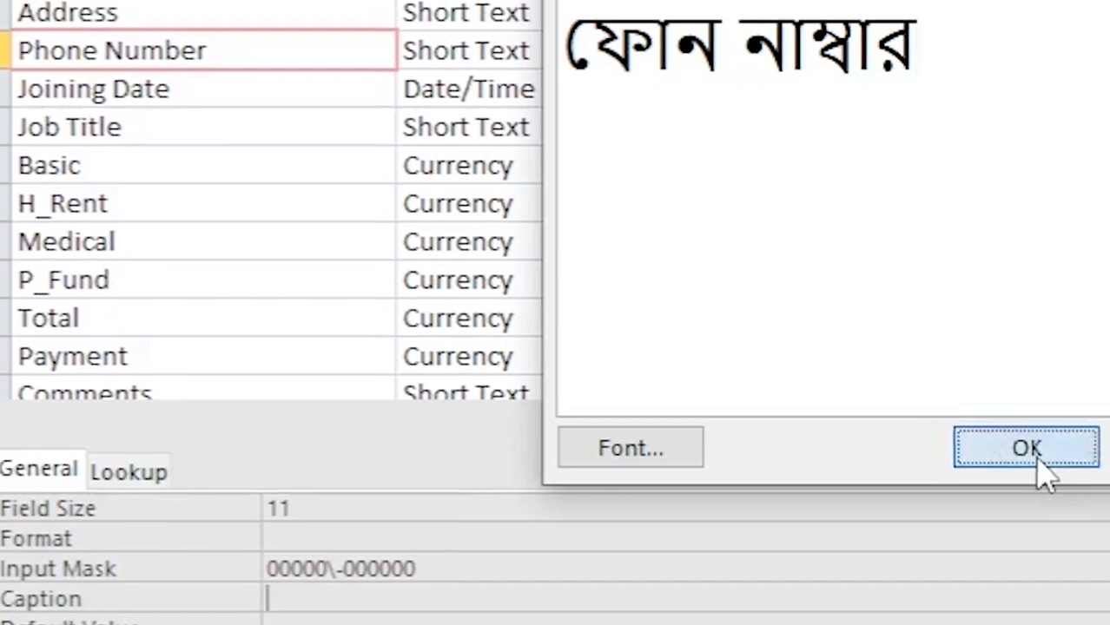
{"action": "left_click", "coordinate": [859, 544]}
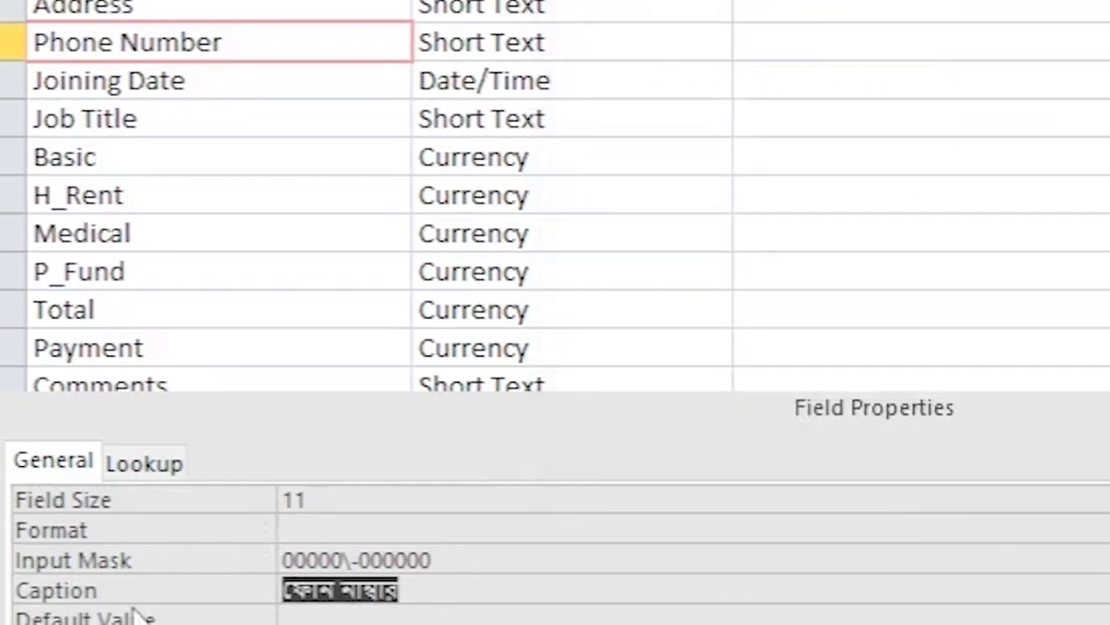
{"action": "left_click", "coordinate": [445, 597]}
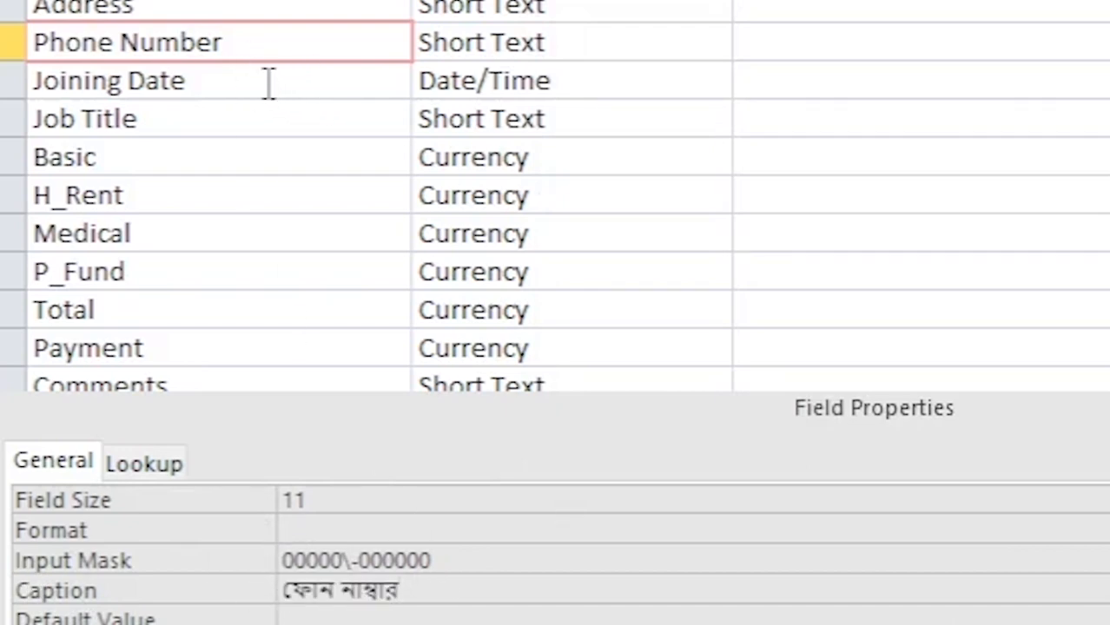
Set the caption of Joining Date to জয়েনিং ডেট and of Job Title to পদবী.
{"action": "type", "text": "জয়েনিং টে"}
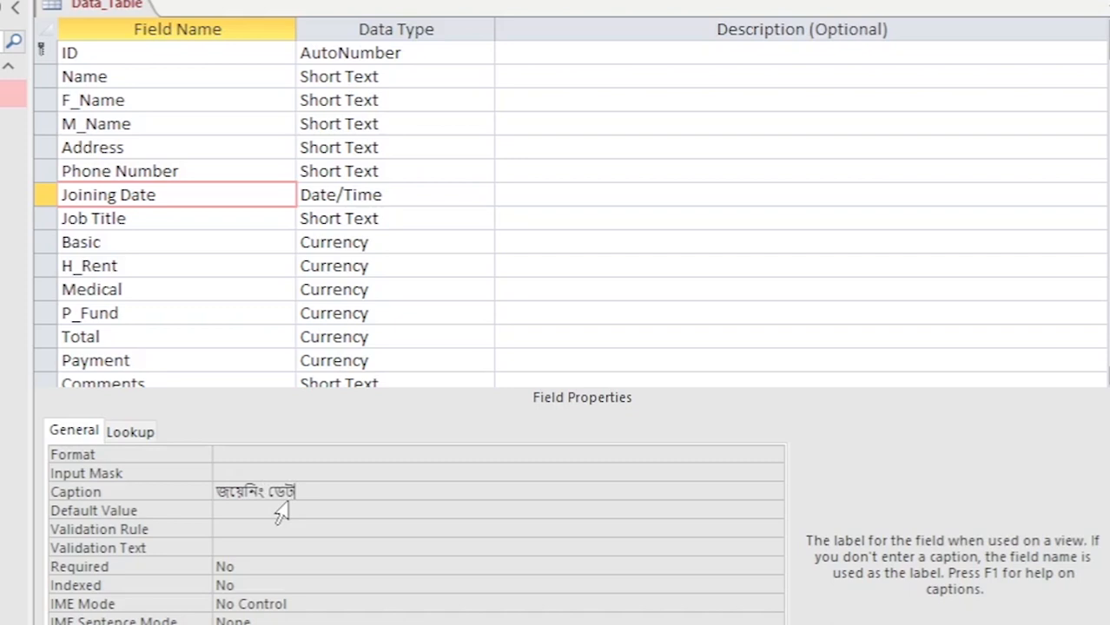
{"action": "left_click", "coordinate": [180, 219]}
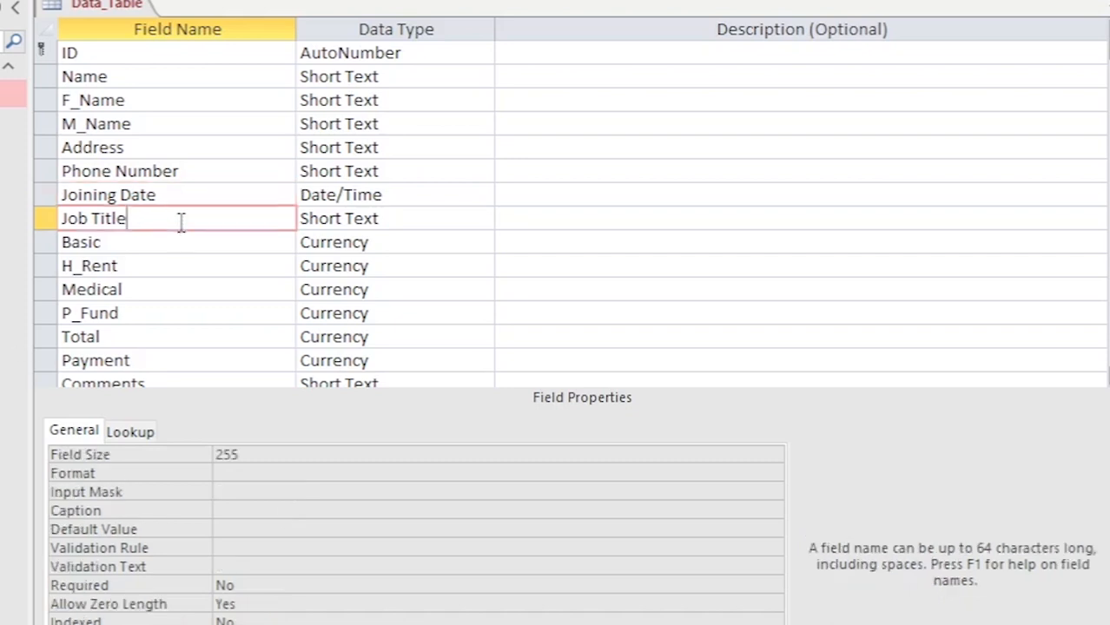
{"action": "left_click", "coordinate": [235, 509]}
{"action": "type", "text": "পদবী"}
Set the caption of the Basic field to বেতন and of the H_Rent field to বাড়ি ভাড়া.
{"action": "left_click", "coordinate": [158, 244]}
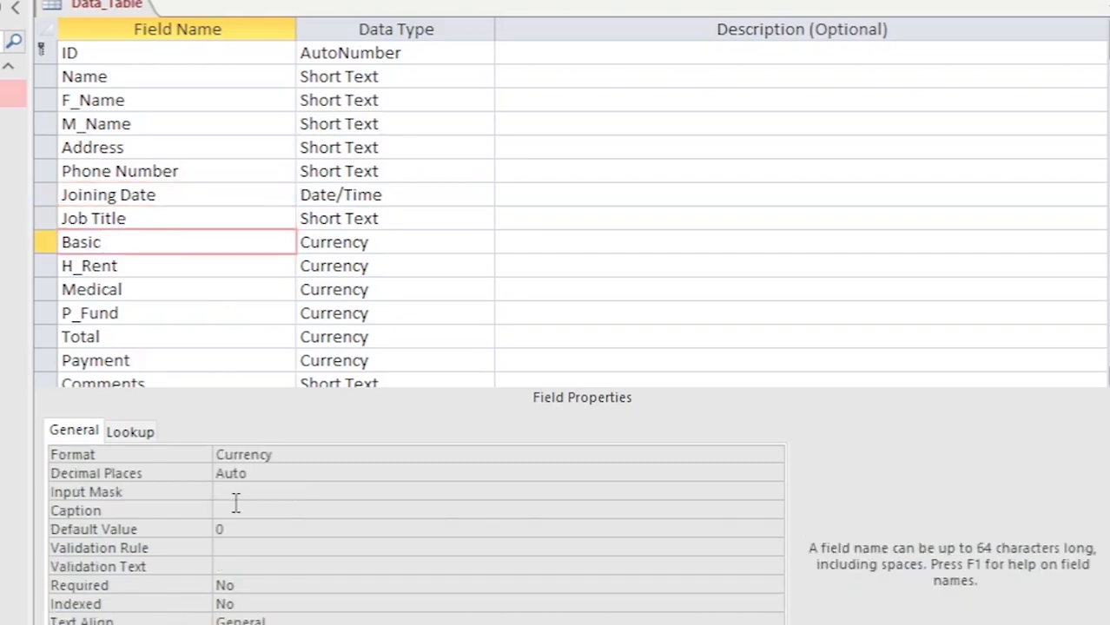
{"action": "left_click", "coordinate": [236, 511]}
{"action": "type", "text": "বেসিক"}
{"action": "left_click", "coordinate": [217, 271]}
{"action": "left_click", "coordinate": [242, 509]}
{"action": "type", "text": "বা"}
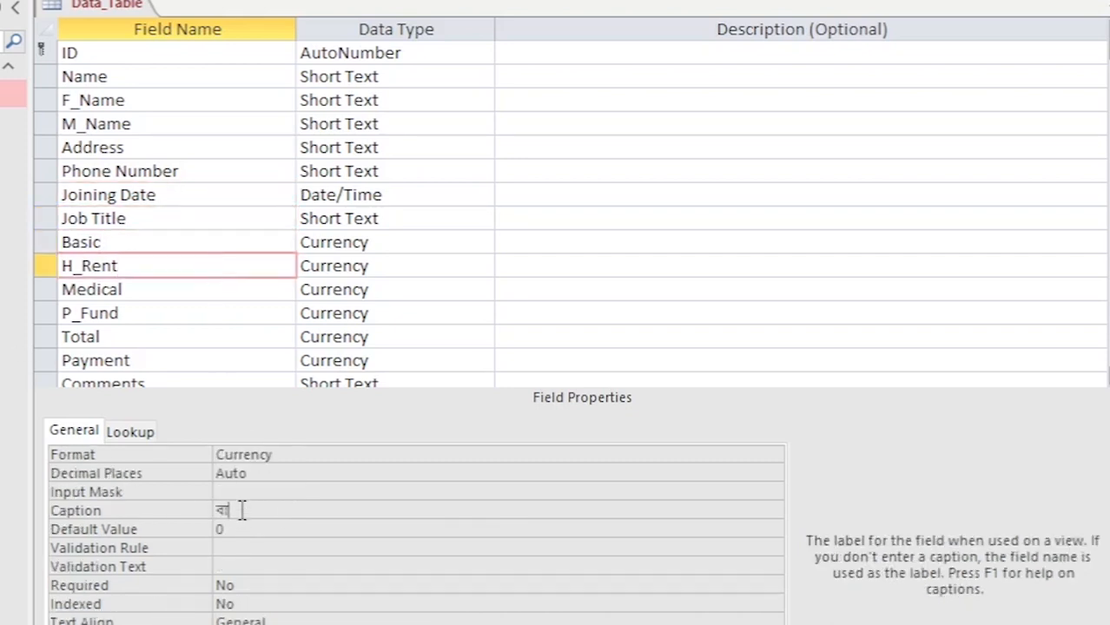
{"action": "type", "text": "ড়ি ভাড়া"}
Set the caption of the Medical field to মেডিকেল and of the P_Fund field to সঞ্চয় তহবিল.
{"action": "left_click", "coordinate": [146, 296]}
{"action": "left_click", "coordinate": [243, 510]}
{"action": "type", "text": "মেডিকেল"}
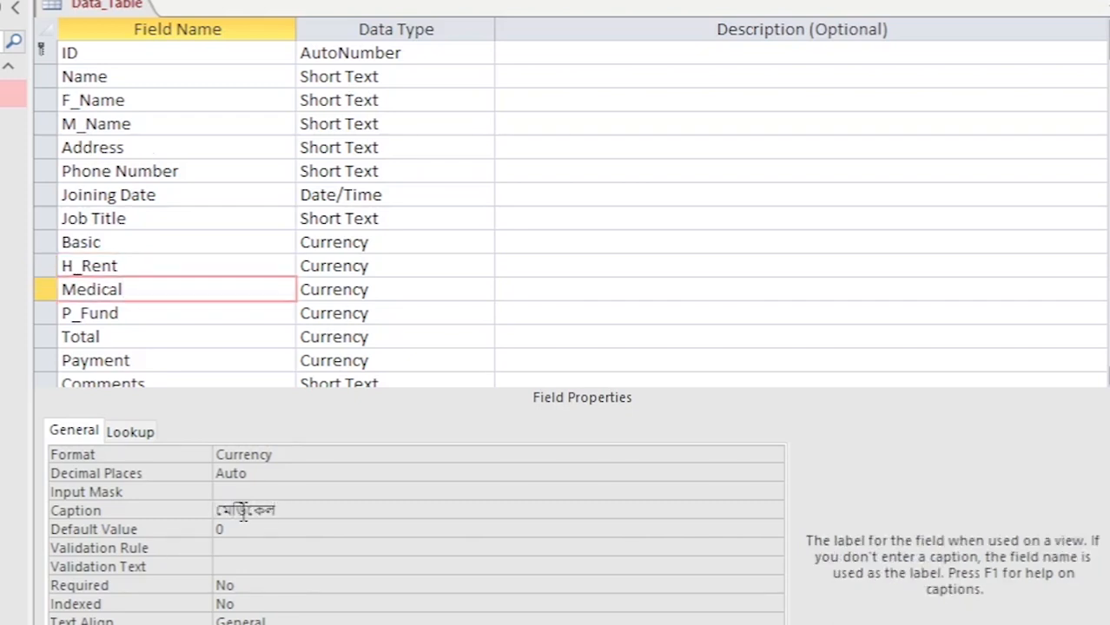
{"action": "left_click", "coordinate": [196, 313]}
{"action": "scroll", "coordinate": [195, 347], "scroll_direction": "down", "scroll_amount": 3}
{"action": "left_click", "coordinate": [244, 511]}
{"action": "type", "text": "সঞ্চ"}
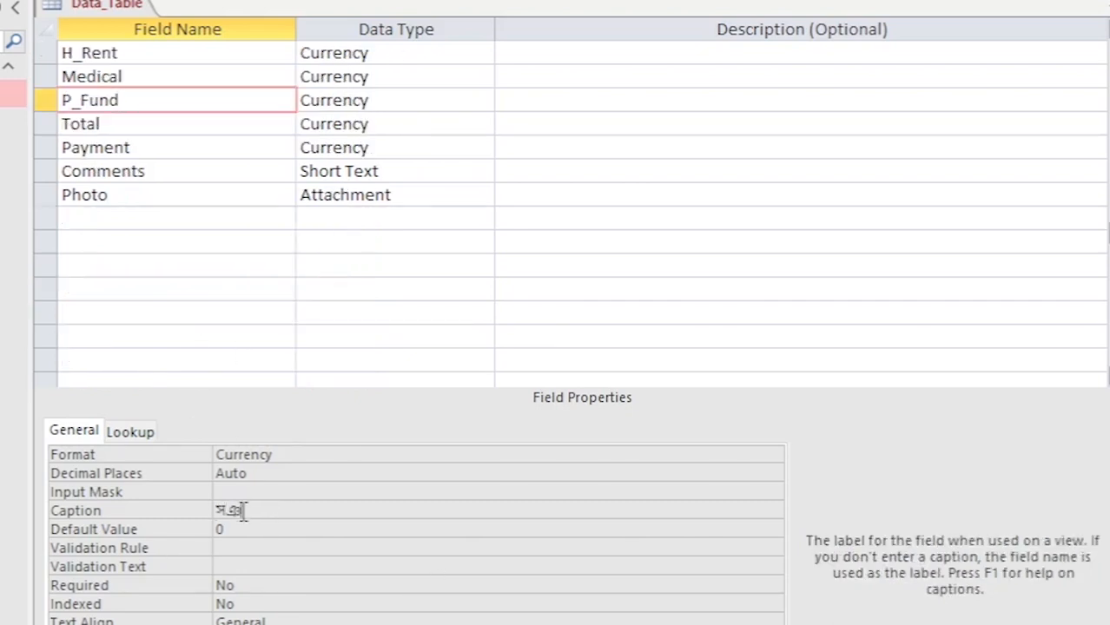
{"action": "type", "text": "য় তহবিল"}
Set the caption of the Total field to মোট and of the Payment field to পরিশোধ.
{"action": "left_click", "coordinate": [135, 128]}
{"action": "left_click", "coordinate": [241, 511]}
{"action": "type", "text": "মোট"}
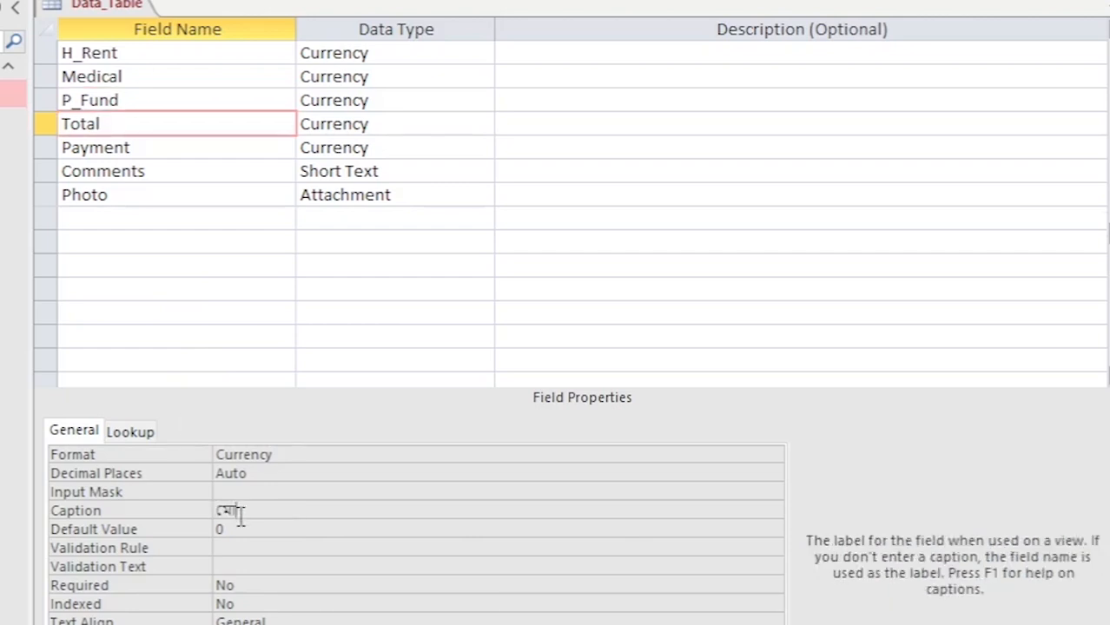
{"action": "left_click", "coordinate": [180, 152]}
{"action": "left_click", "coordinate": [249, 513]}
{"action": "type", "text": "পরিশোধ"}
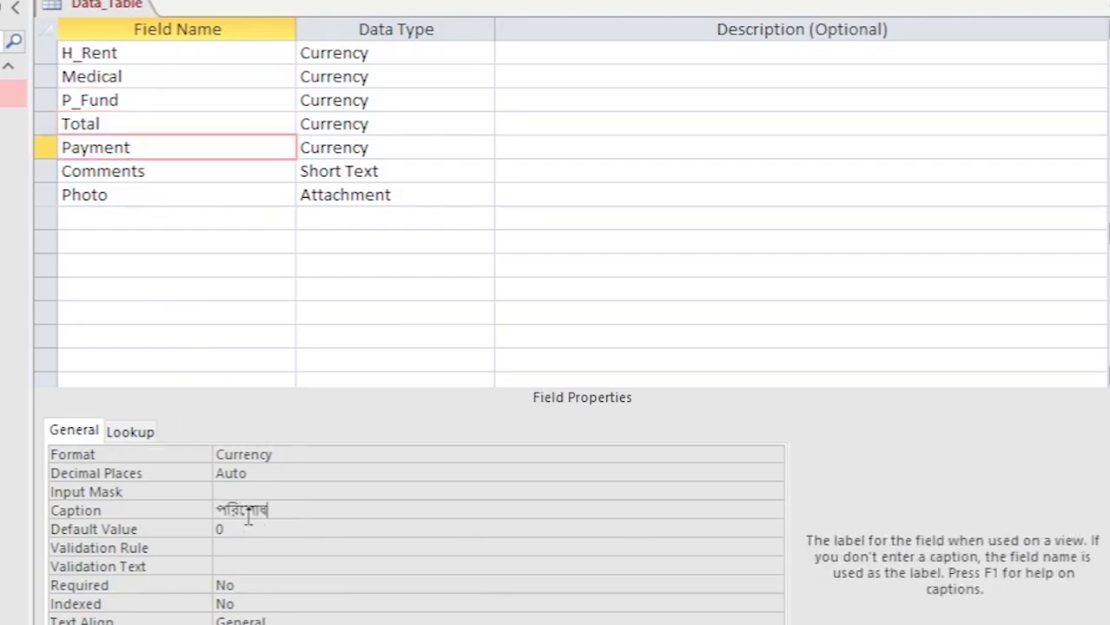
Set the caption of the Comments field to মন্তব্য and of the Photo field to ছবি.
{"action": "left_click", "coordinate": [166, 173]}
{"action": "left_click", "coordinate": [245, 511]}
{"action": "type", "text": "মন্ত"}
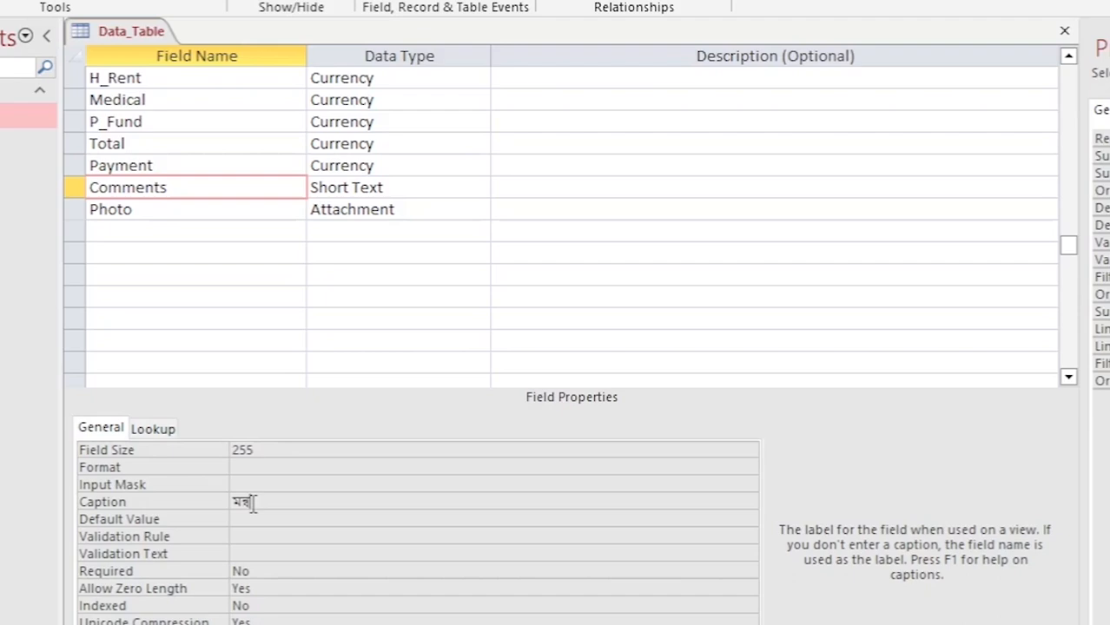
{"action": "type", "text": "ব্য"}
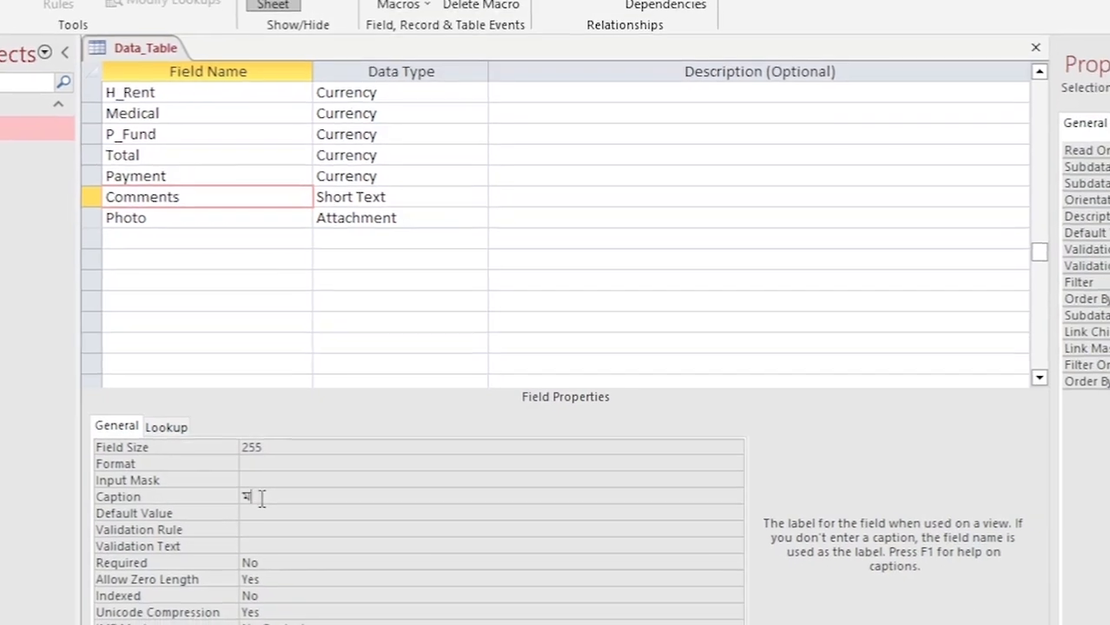
{"action": "left_click", "coordinate": [198, 209]}
{"action": "left_click", "coordinate": [248, 452]}
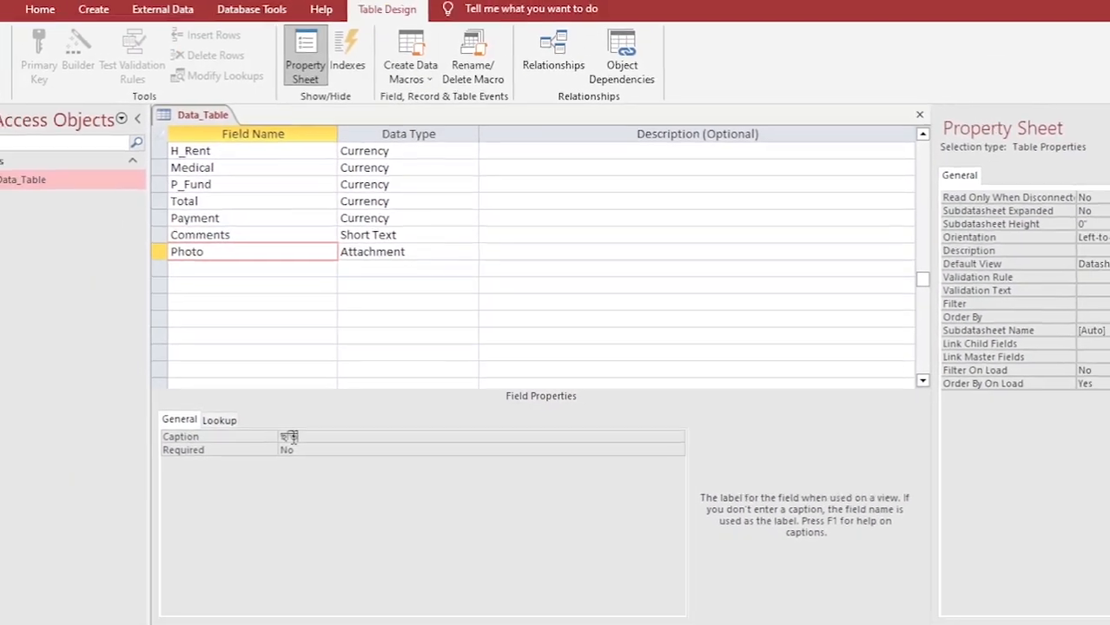
{"action": "type", "text": "ছবি"}
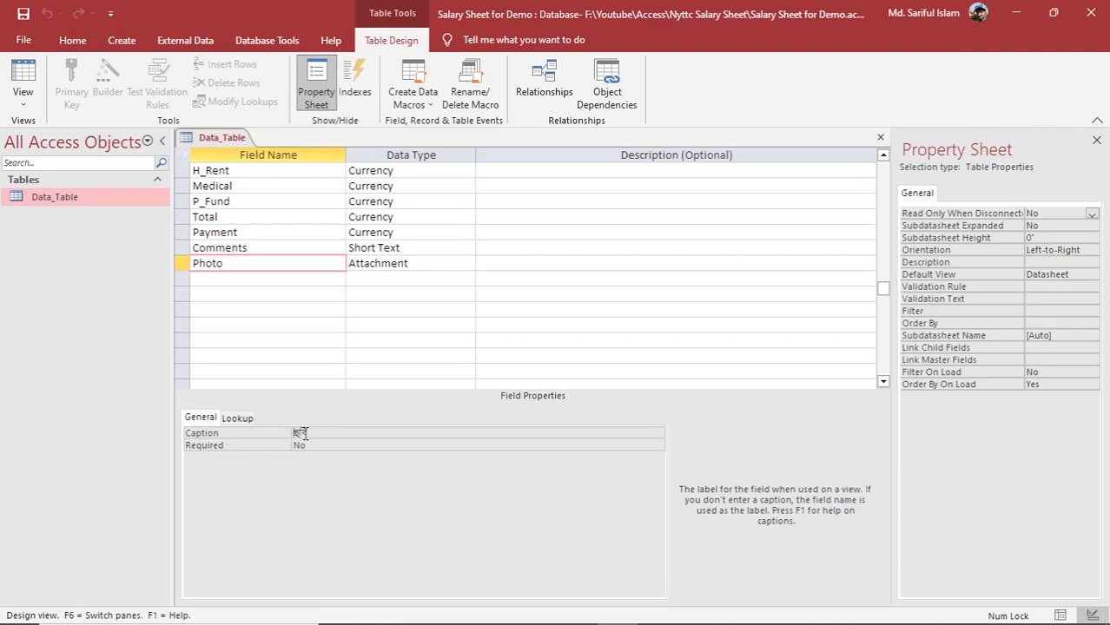
Switch Data_Table to Datasheet view and go along the new record to the জয়েনিং ডেট column.
{"action": "scroll", "coordinate": [334, 417], "scroll_direction": "up", "scroll_amount": 3}
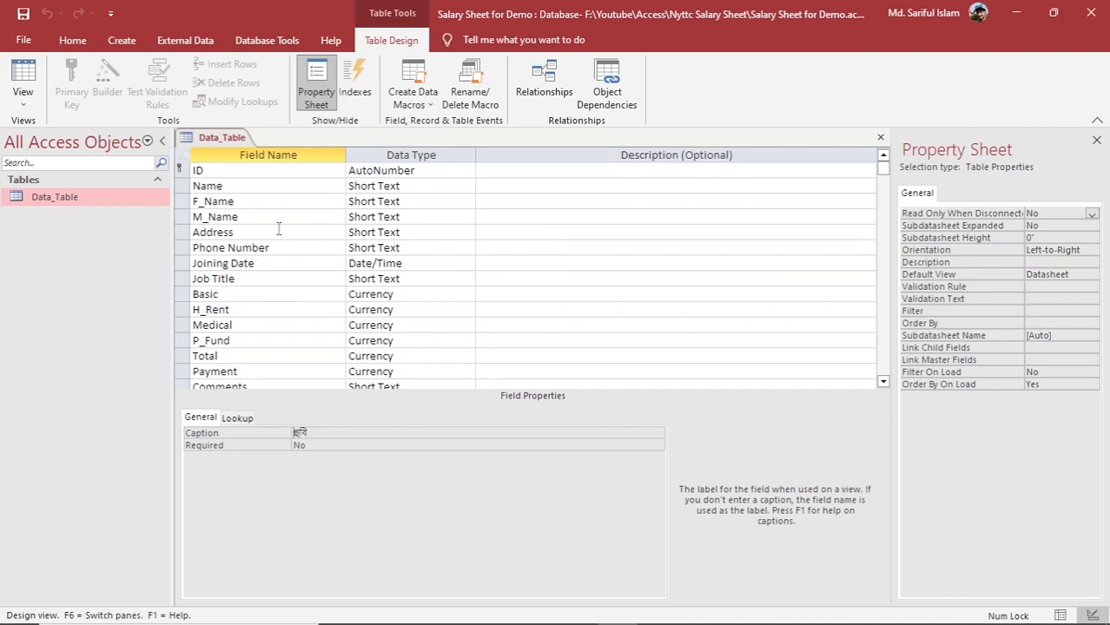
{"action": "left_click", "coordinate": [25, 77]}
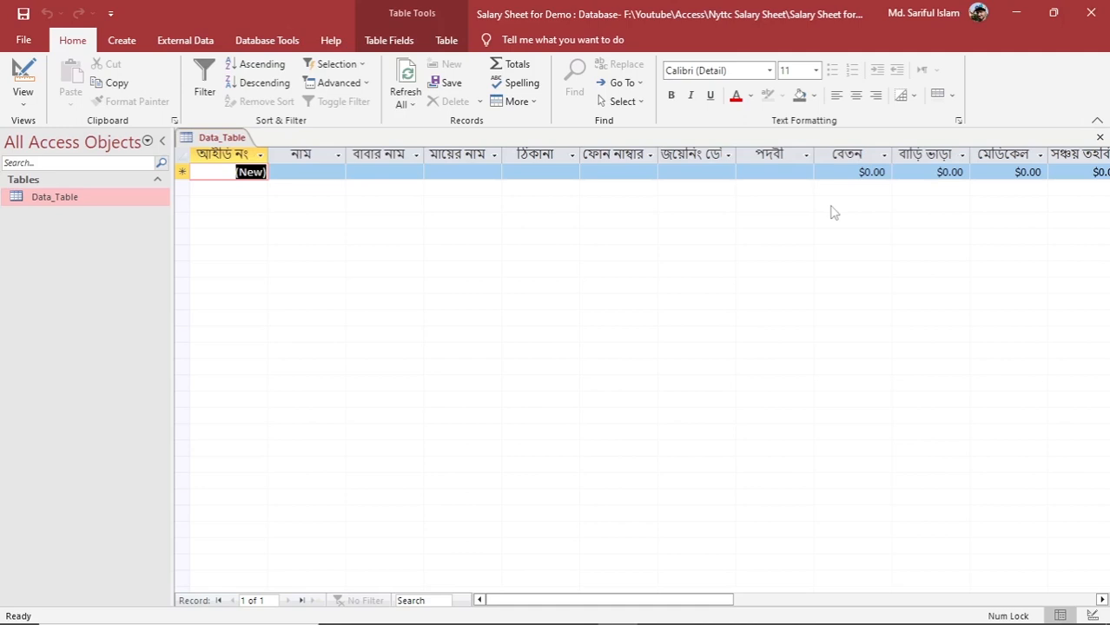
{"action": "key", "text": "Tab"}
{"action": "key", "text": "Tab"}
{"action": "key", "text": "Tab"}
{"action": "key", "text": "Tab"}
{"action": "key", "text": "Tab"}
{"action": "key", "text": "Tab"}
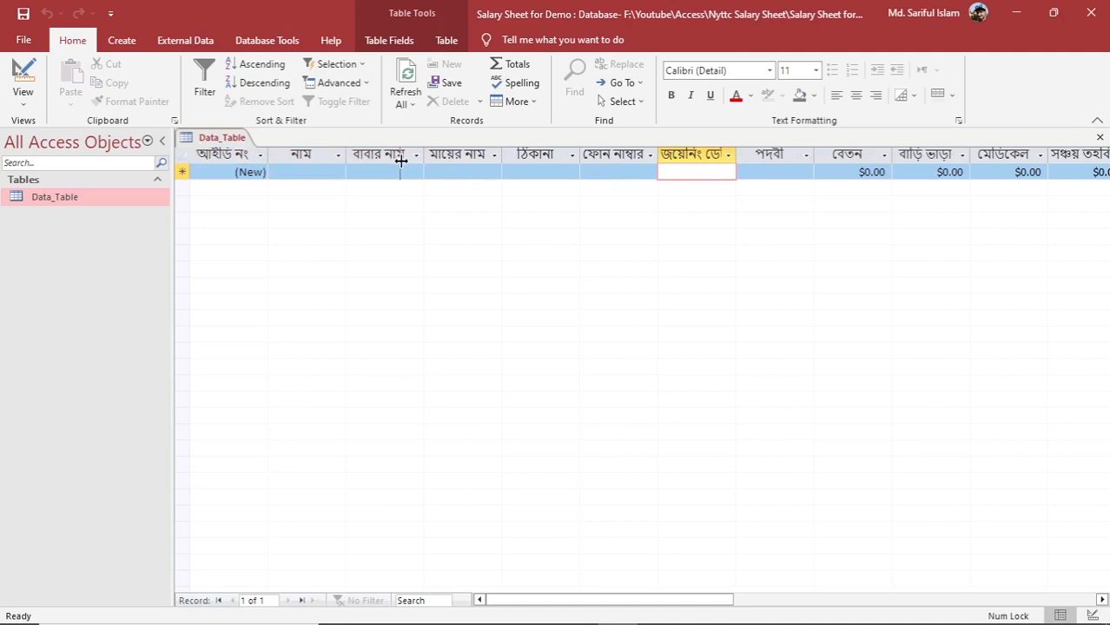
Widen the নাম, বাবার নাম, মায়ের নাম, ঠিকানা and ফোন নাম্বার columns of the datasheet.
{"action": "left_click_drag", "start_coordinate": [401, 161], "coordinate": [402, 160]}
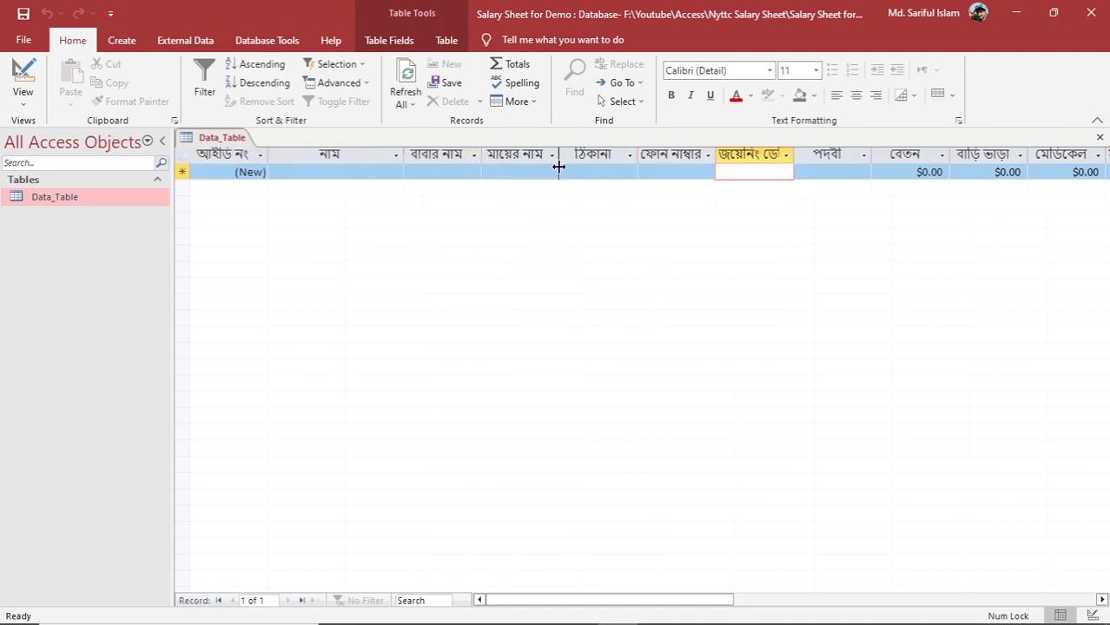
{"action": "left_click_drag", "start_coordinate": [558, 166], "coordinate": [559, 166]}
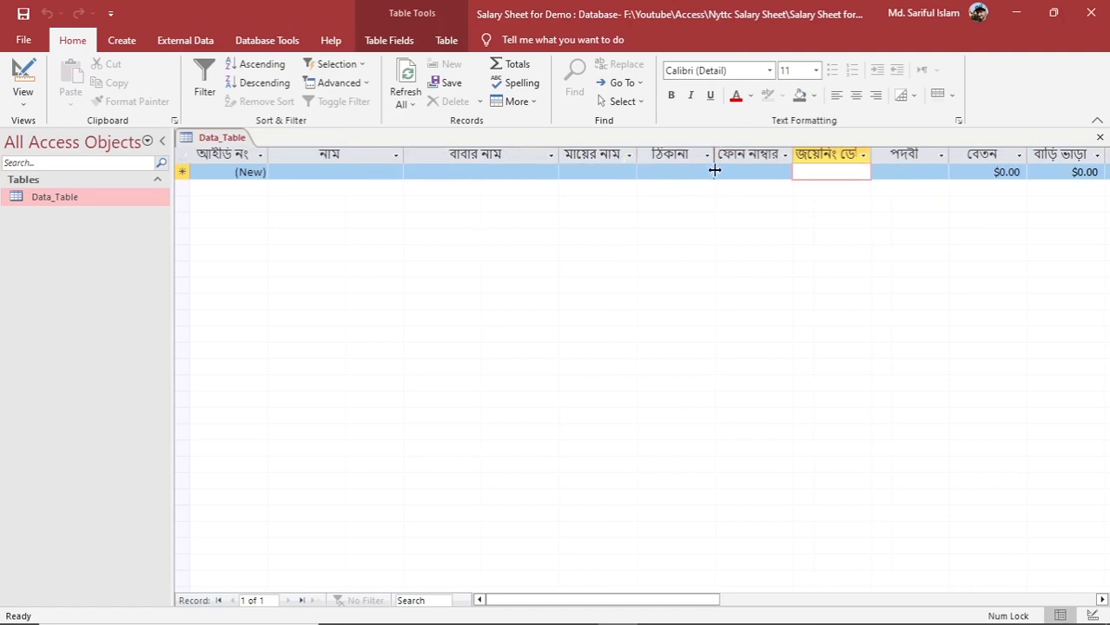
{"action": "left_click_drag", "start_coordinate": [714, 171], "coordinate": [710, 171]}
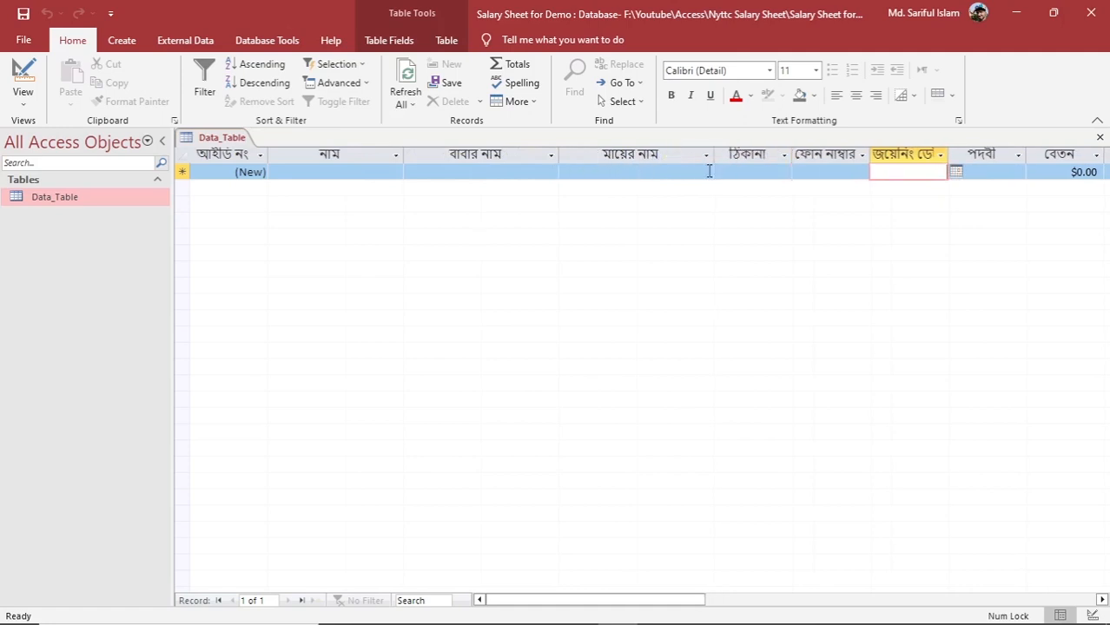
{"action": "left_click", "coordinate": [787, 158]}
{"action": "left_click", "coordinate": [794, 156]}
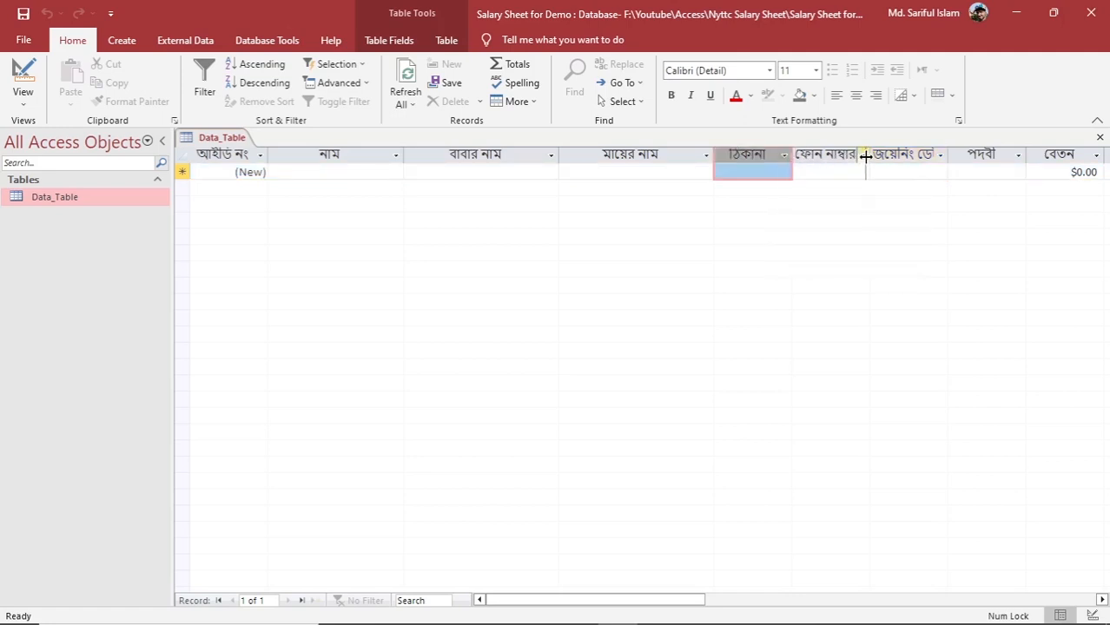
{"action": "left_click_drag", "start_coordinate": [866, 157], "coordinate": [861, 156]}
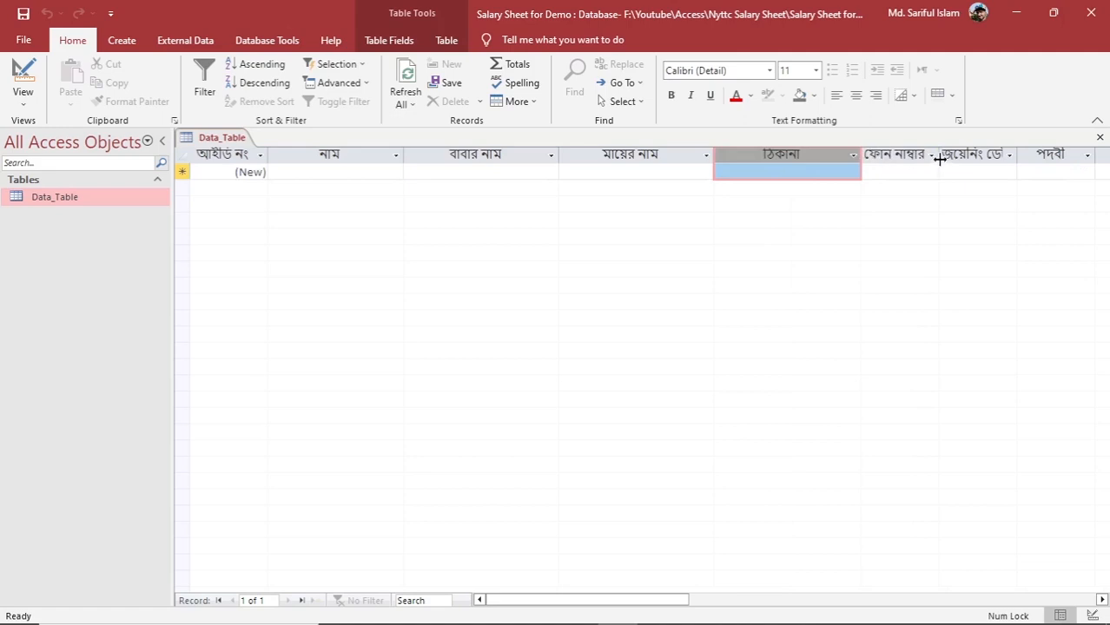
{"action": "left_click_drag", "start_coordinate": [939, 159], "coordinate": [970, 159]}
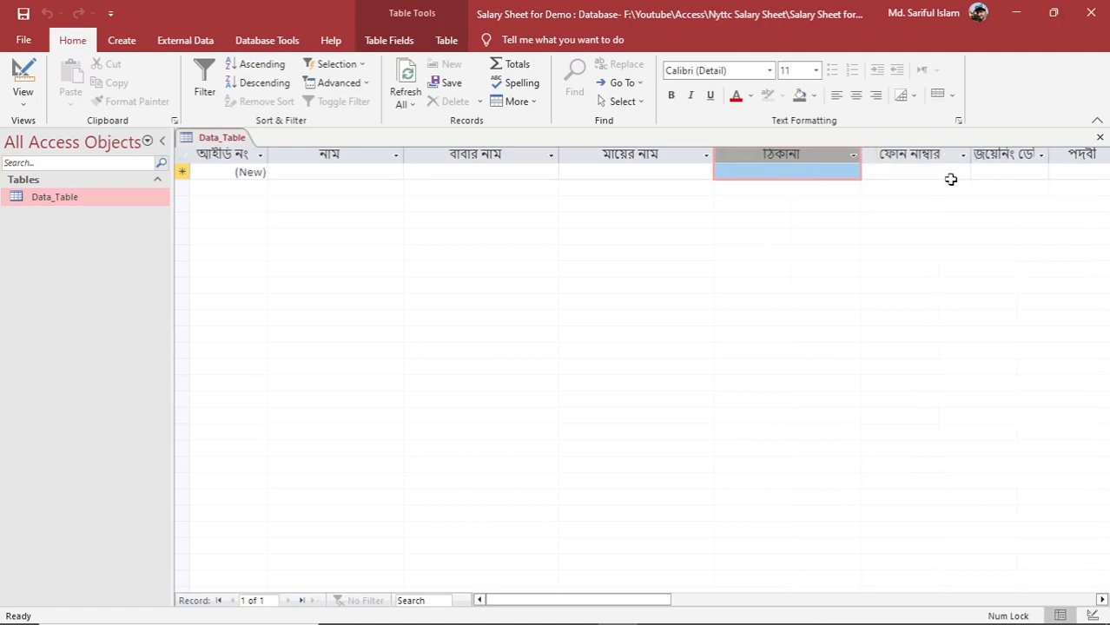
Widen the জয়েনিং ডেট column enough to fit its full heading.
{"action": "key", "text": "Tab"}
{"action": "key", "text": "Tab"}
{"action": "key", "text": "Tab"}
{"action": "key", "text": "Tab"}
{"action": "key", "text": "Tab"}
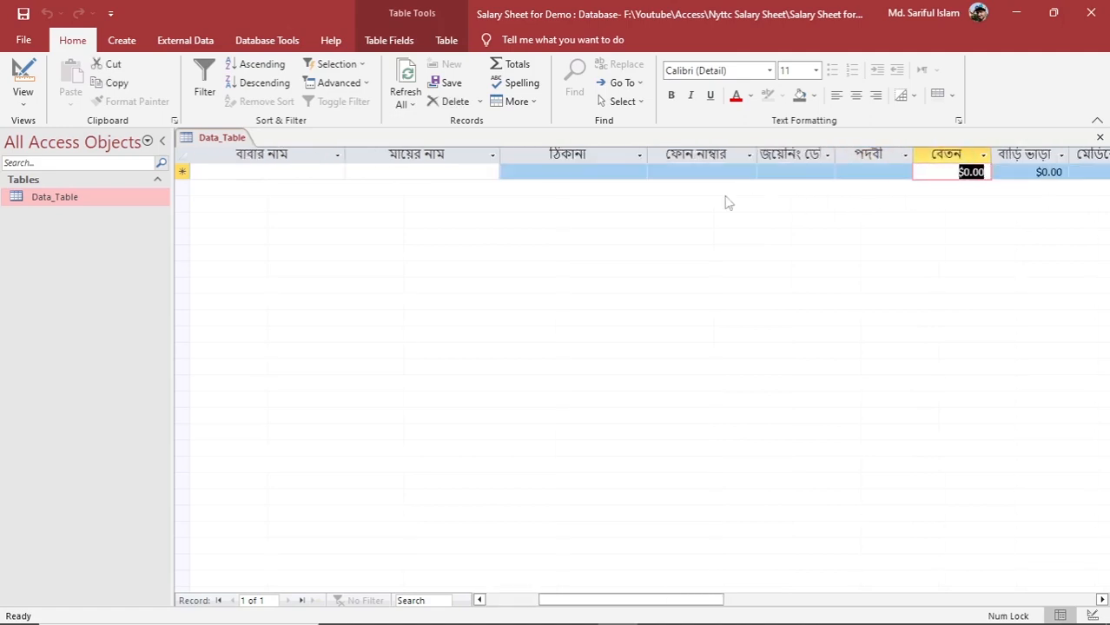
{"action": "key", "text": "Tab"}
{"action": "key", "text": "Tab"}
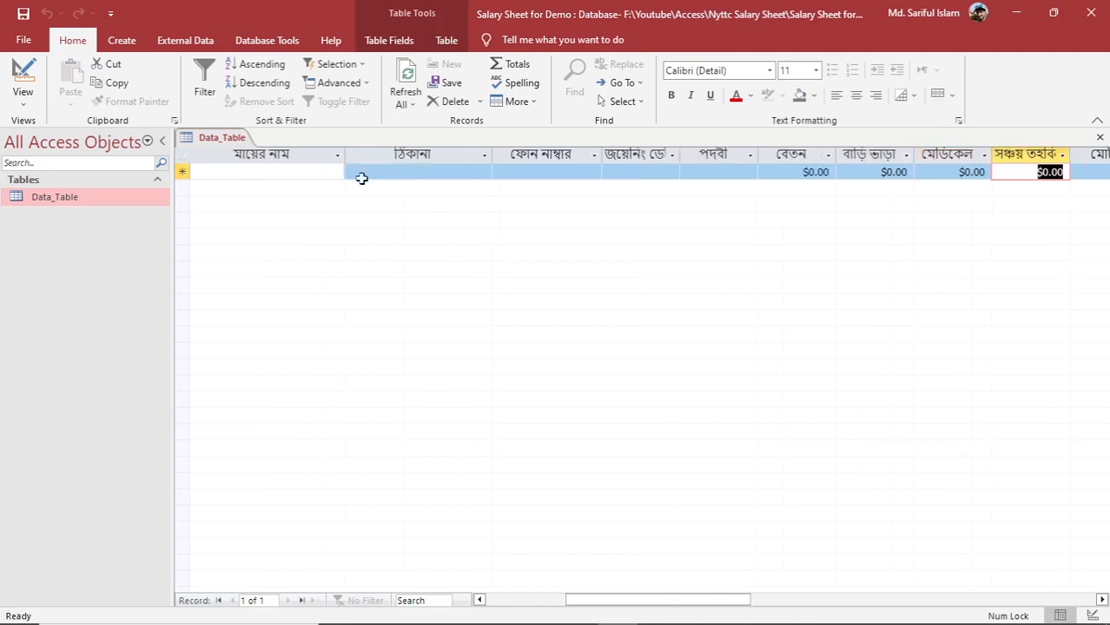
{"action": "left_click_drag", "start_coordinate": [682, 159], "coordinate": [697, 160]}
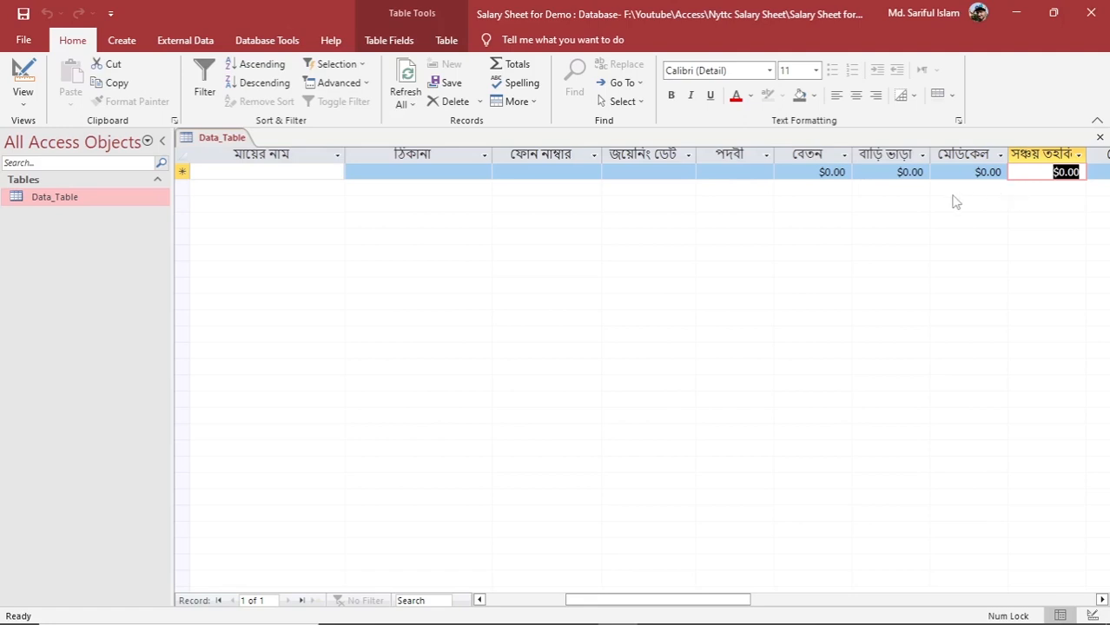
Go along the new record to the ছবি column to check the remaining column captions.
{"action": "key", "text": "Tab"}
{"action": "key", "text": "Tab"}
{"action": "key", "text": "Tab"}
{"action": "key", "text": "Tab"}
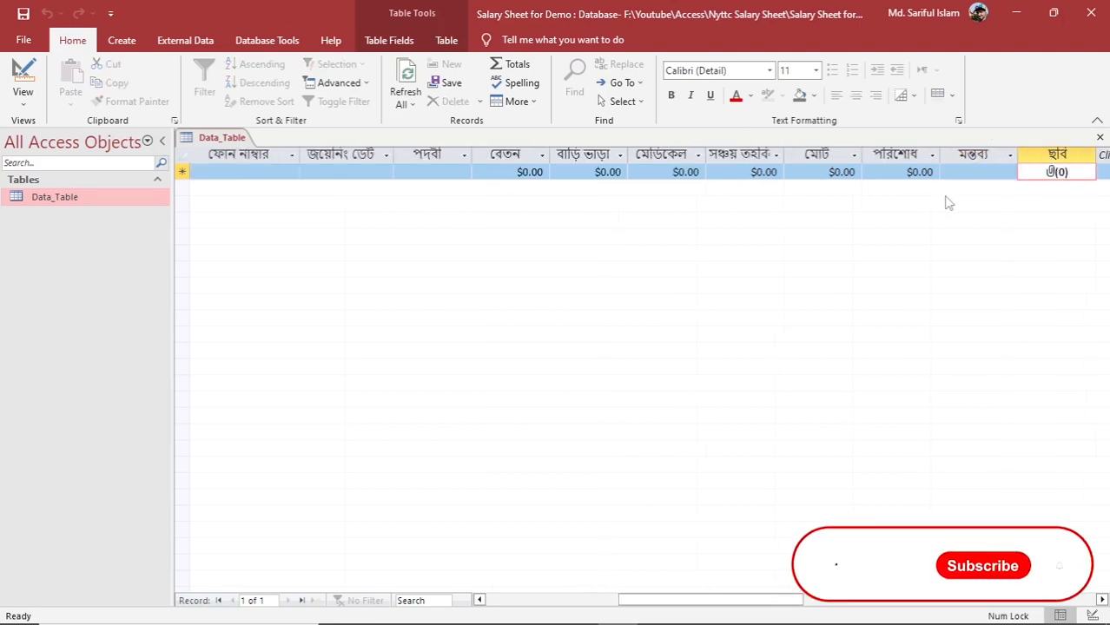